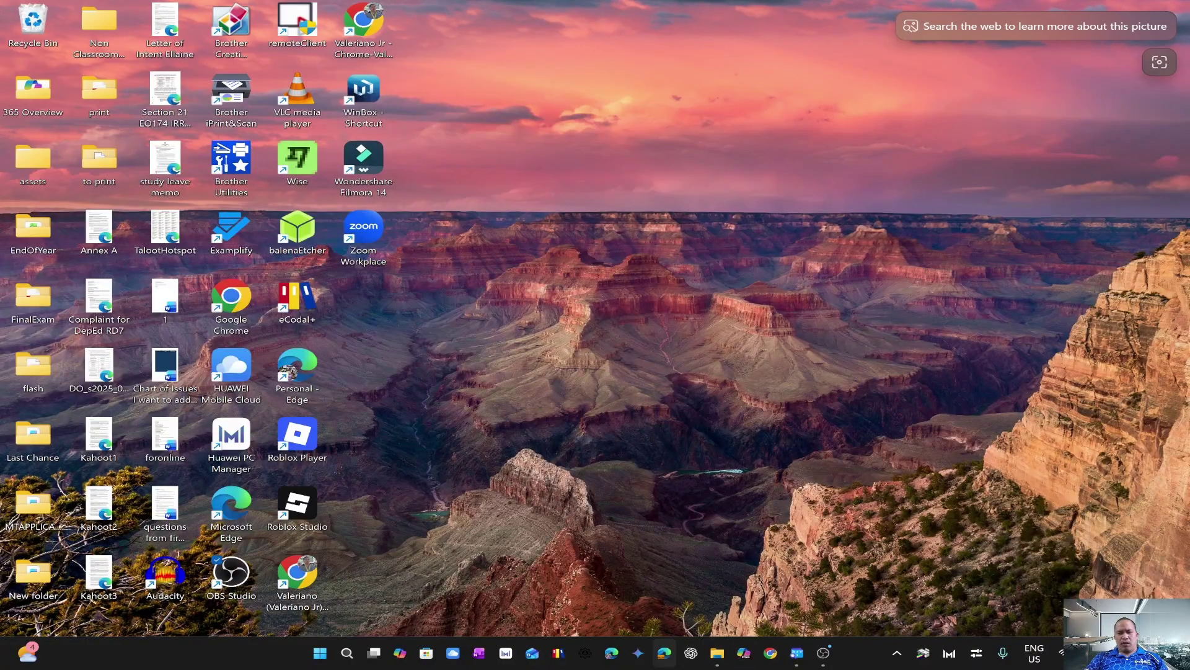
Open Microsoft Edge, go to m365.cloud.microsoft.com and sign in to Microsoft 365 Copilot.
click(664, 652)
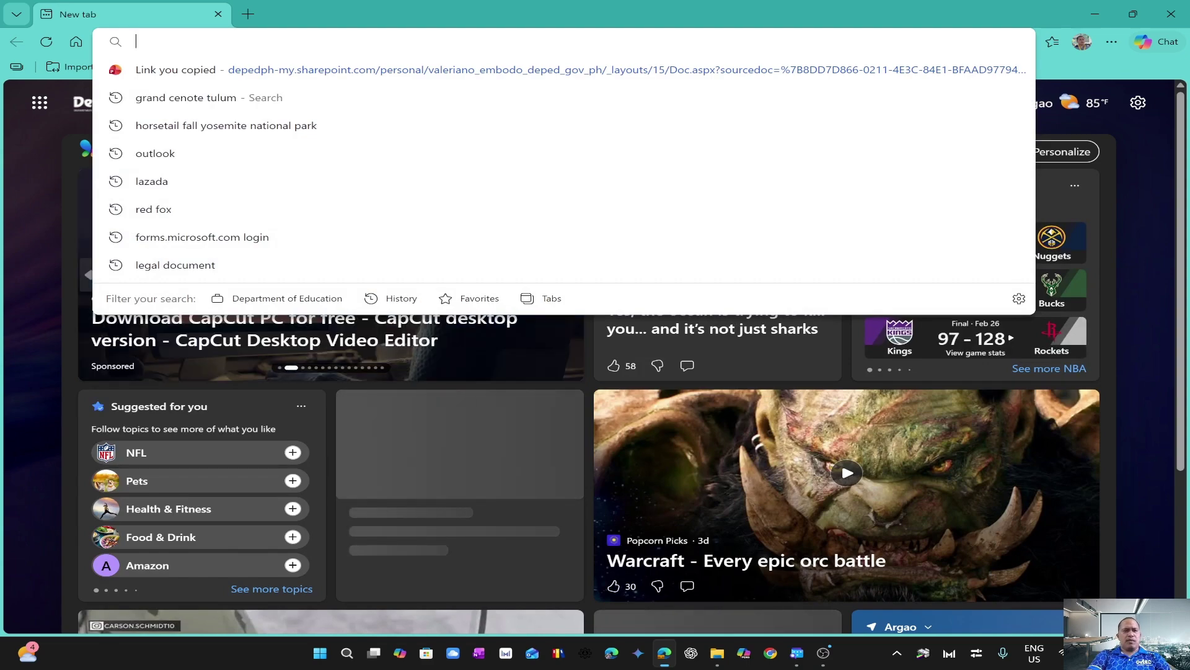
text(m)
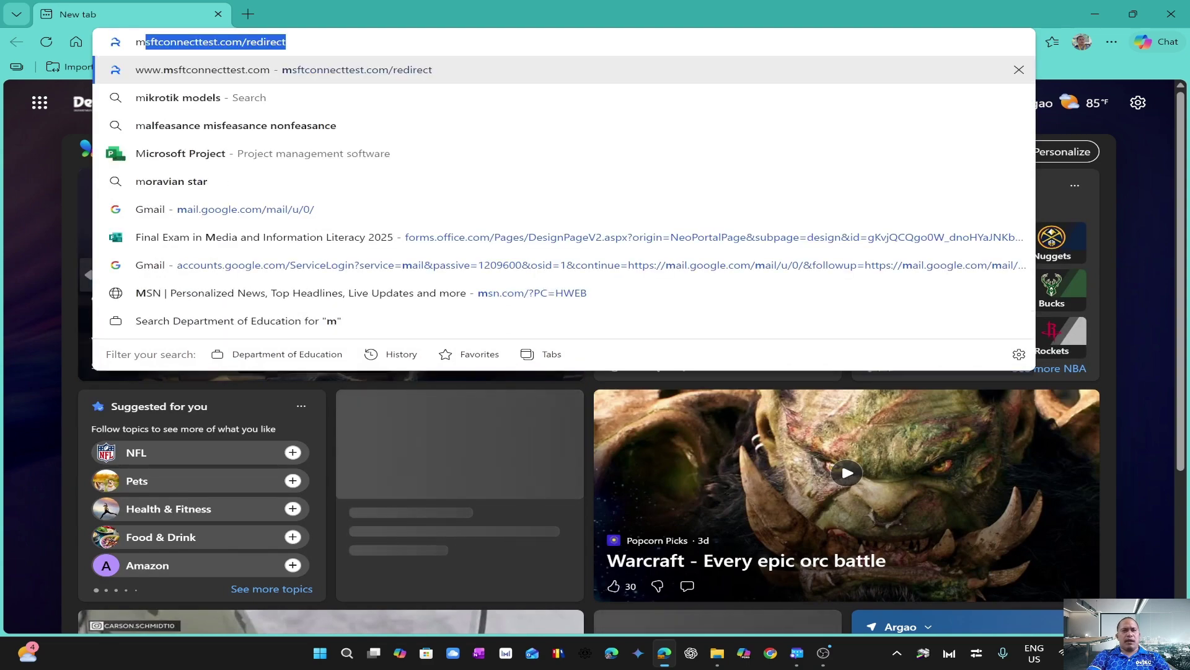
key(Escape)
text(m)
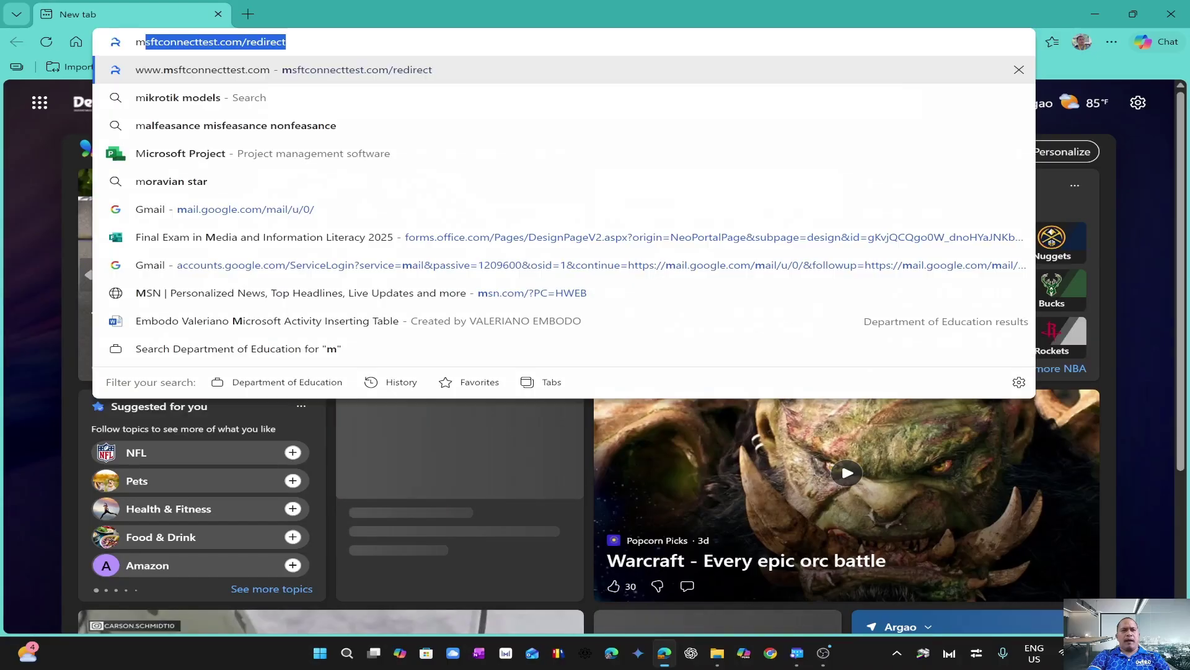
text(365)
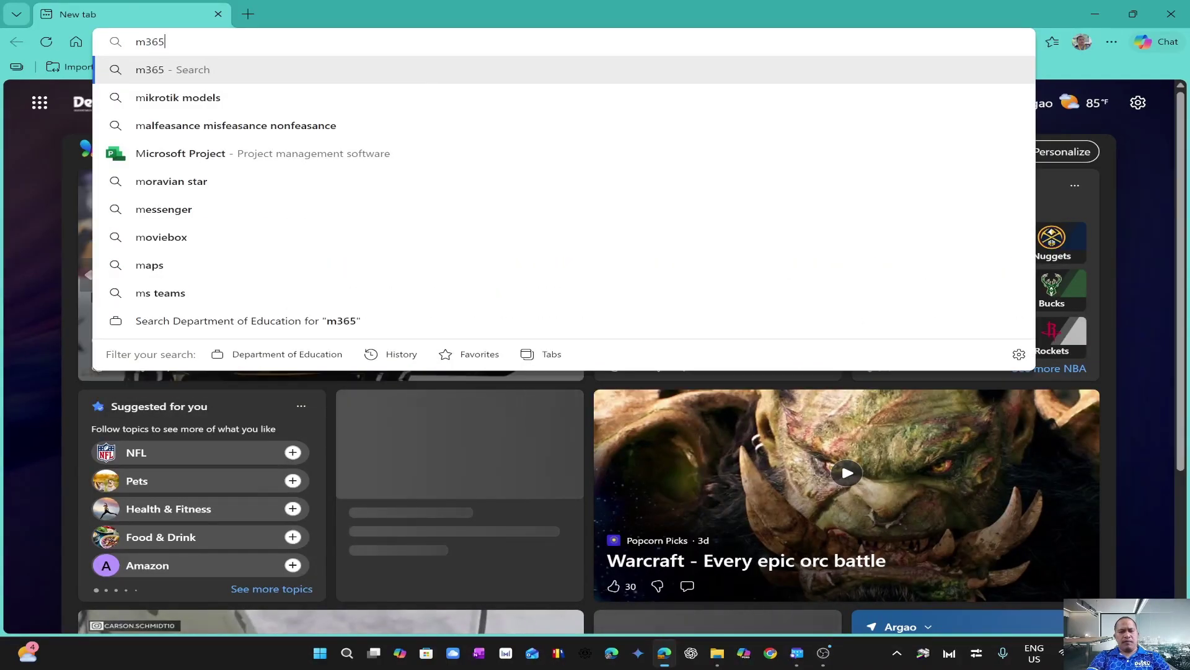
text(.cloud.g)
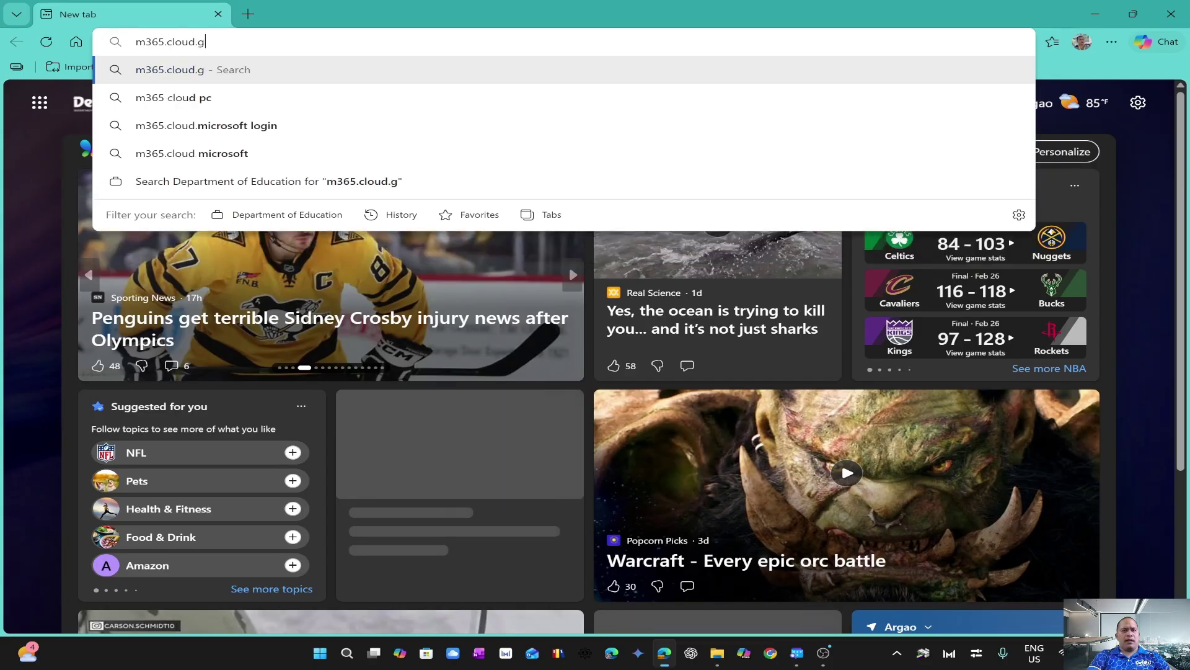
key(BackSpace)
text(mi)
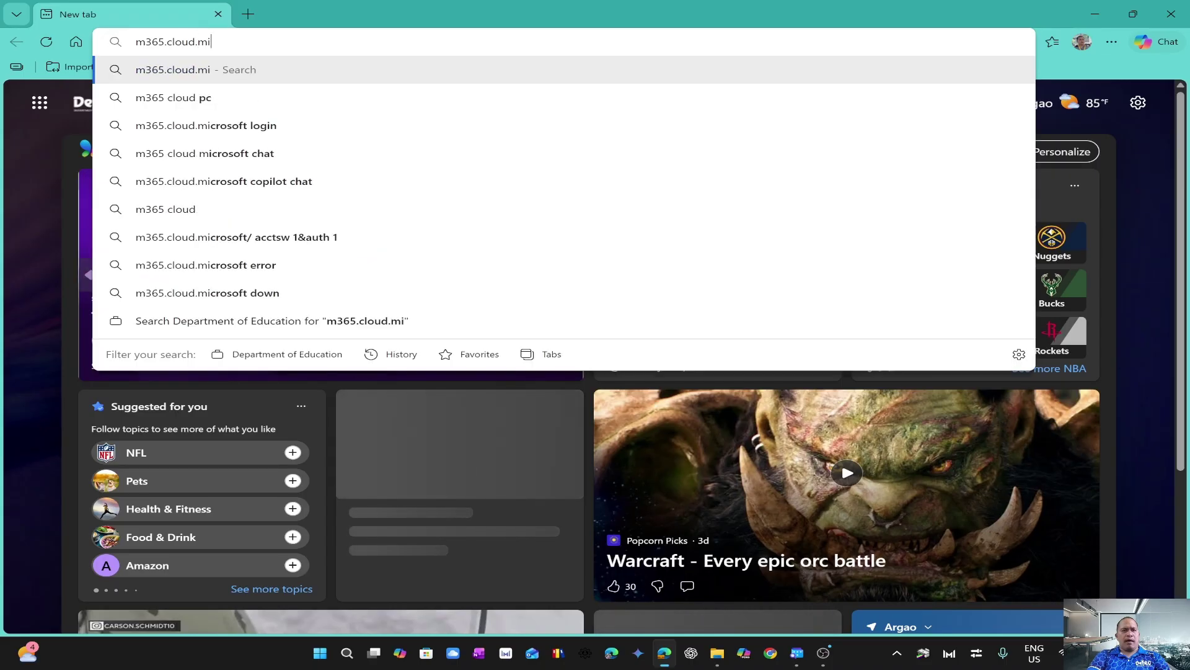
text(crosof)
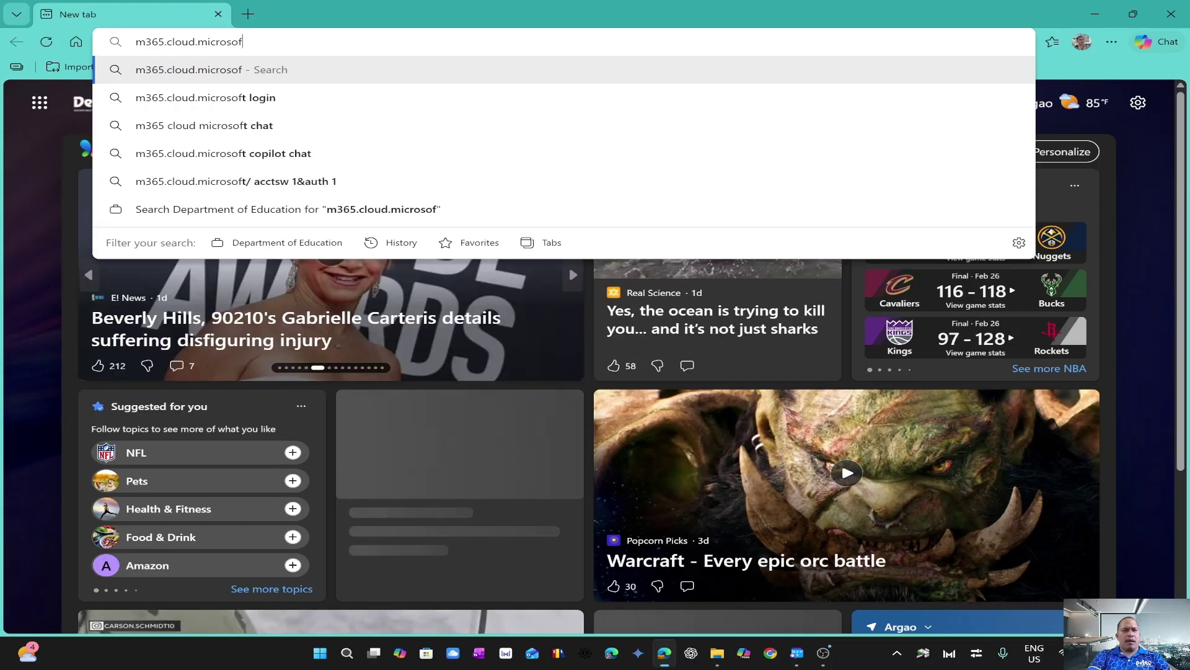
text(t.com)
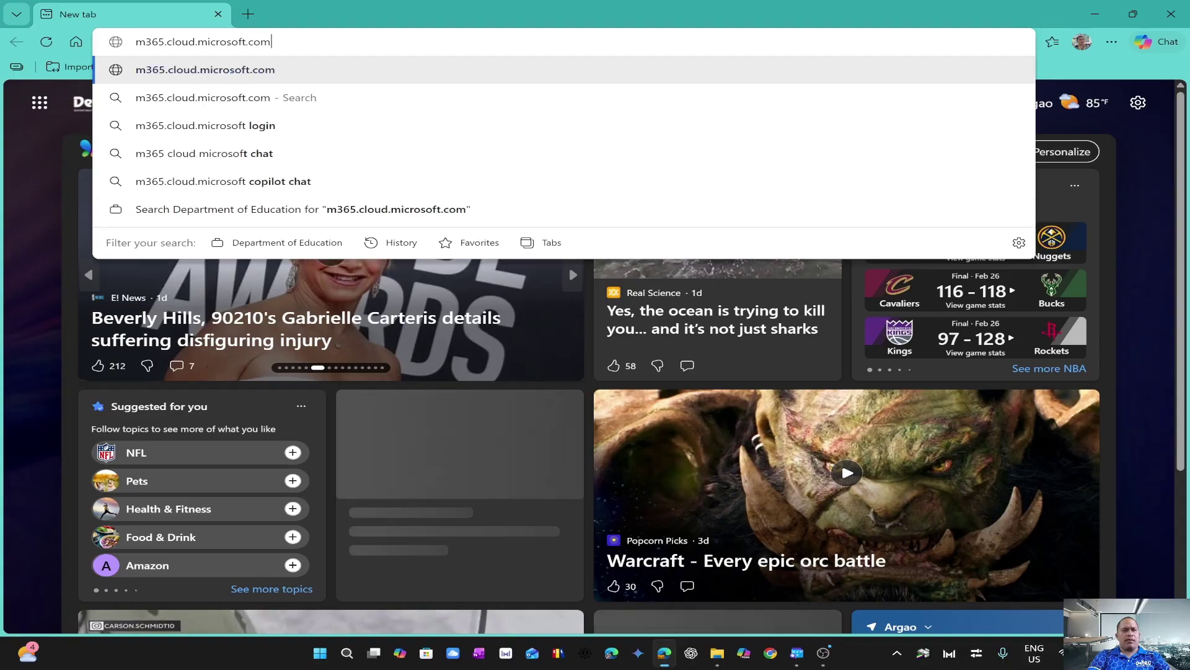
key(Return)
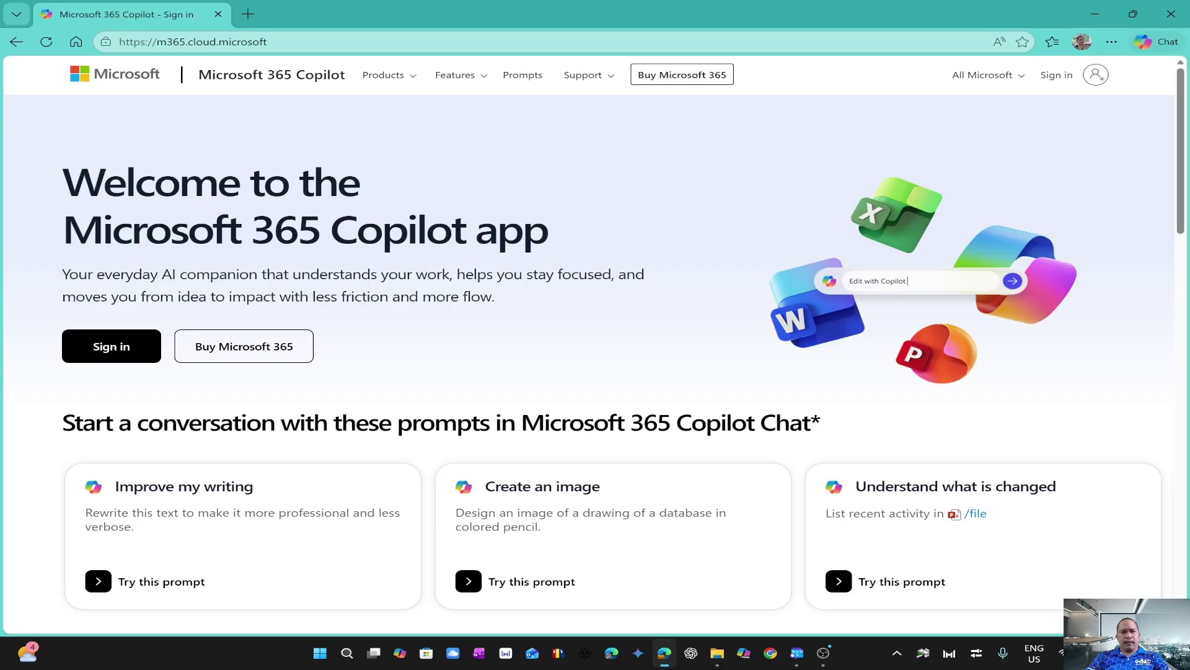
click(1057, 74)
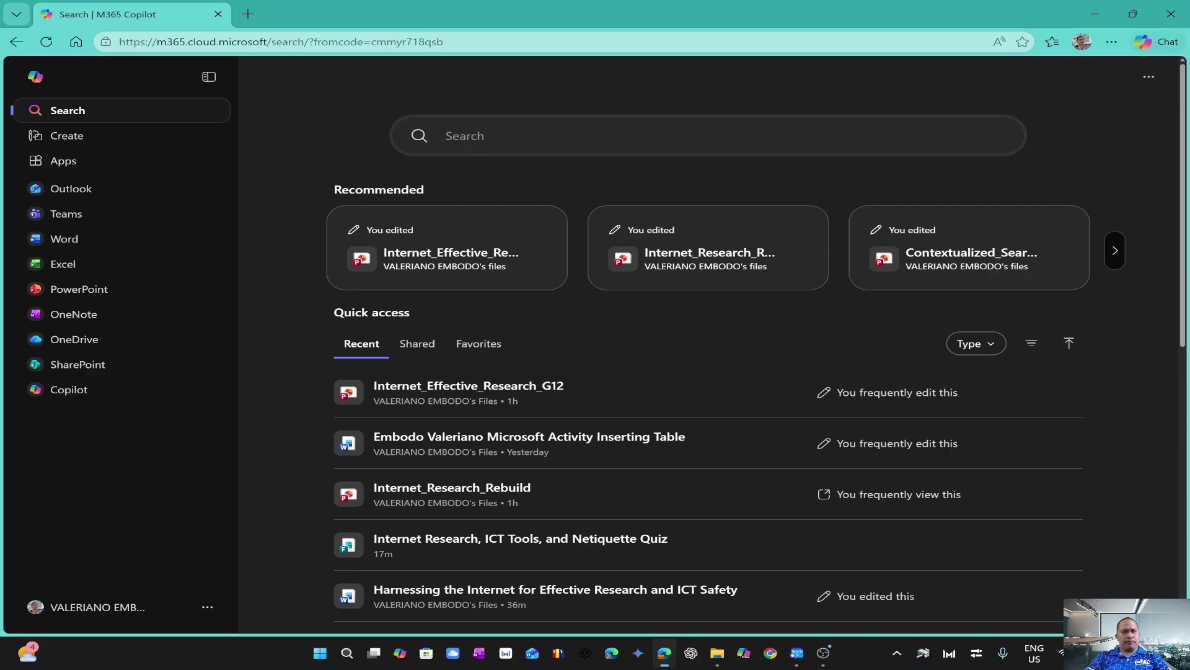
key(ctrl+l)
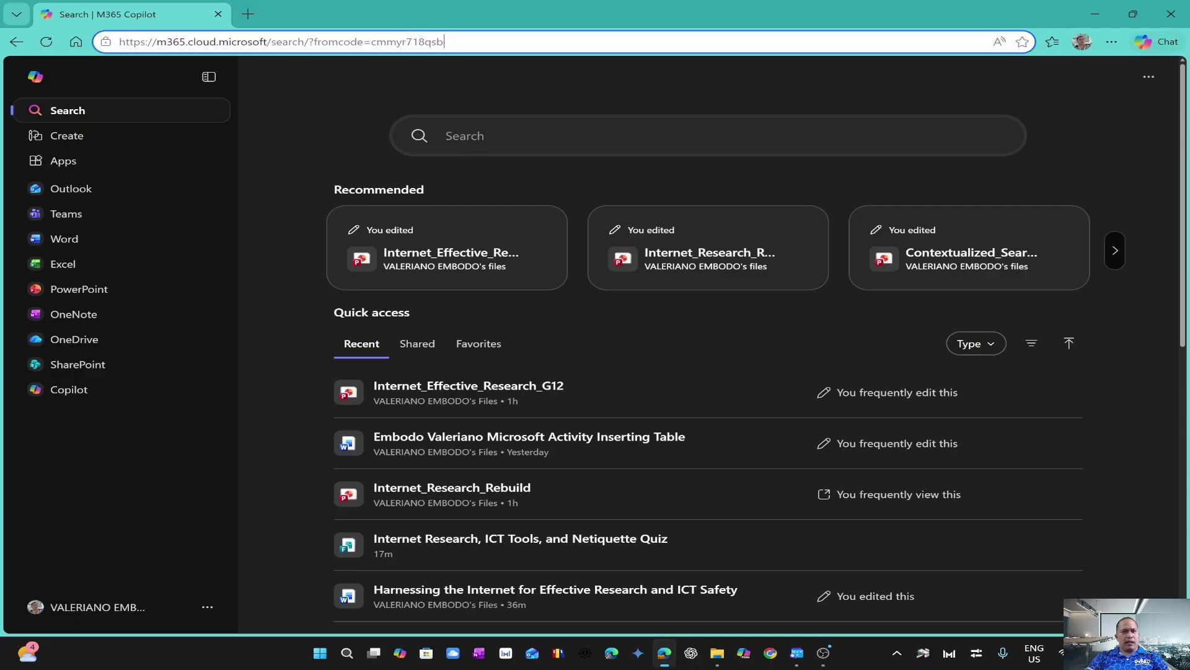
key(Escape)
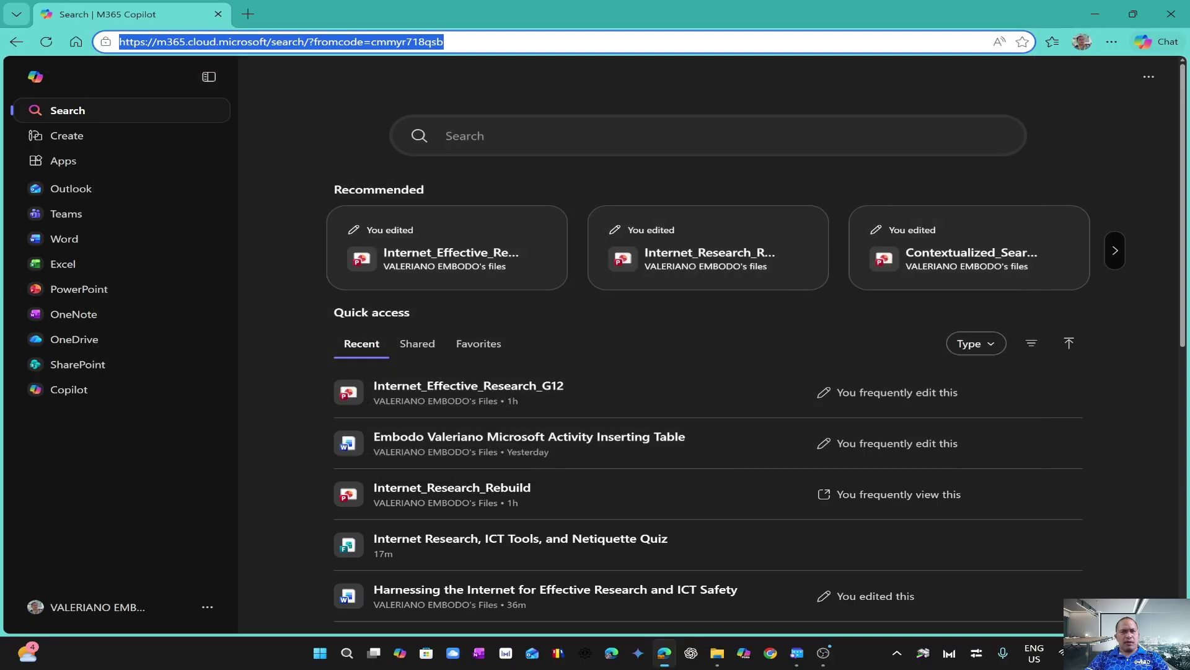
click(444, 42)
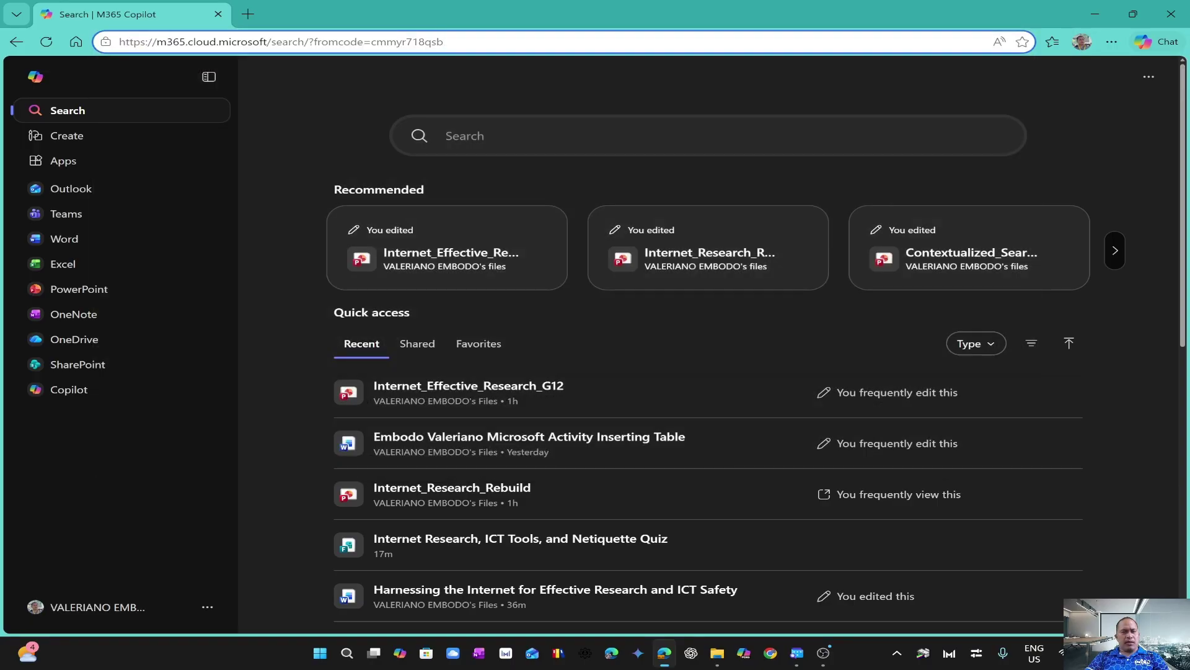
key(BackSpace)
key(BackSpace)
key(BackSpace)
key(BackSpace)
key(BackSpace)
key(BackSpace)
key(BackSpace)
key(BackSpace)
key(BackSpace)
key(BackSpace)
key(BackSpace)
key(BackSpace)
key(BackSpace)
key(BackSpace)
key(BackSpace)
key(BackSpace)
key(BackSpace)
key(BackSpace)
key(BackSpace)
key(BackSpace)
key(BackSpace)
key(BackSpace)
key(BackSpace)
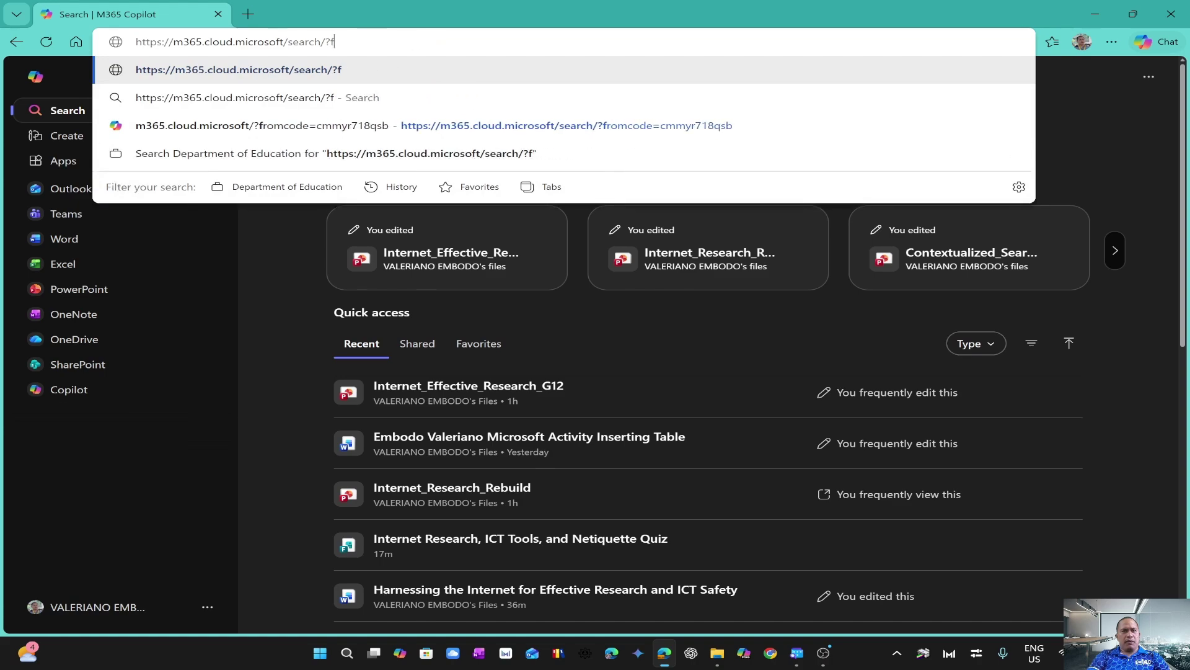
key(BackSpace)
key(BackSpace)
key(BackSpace)
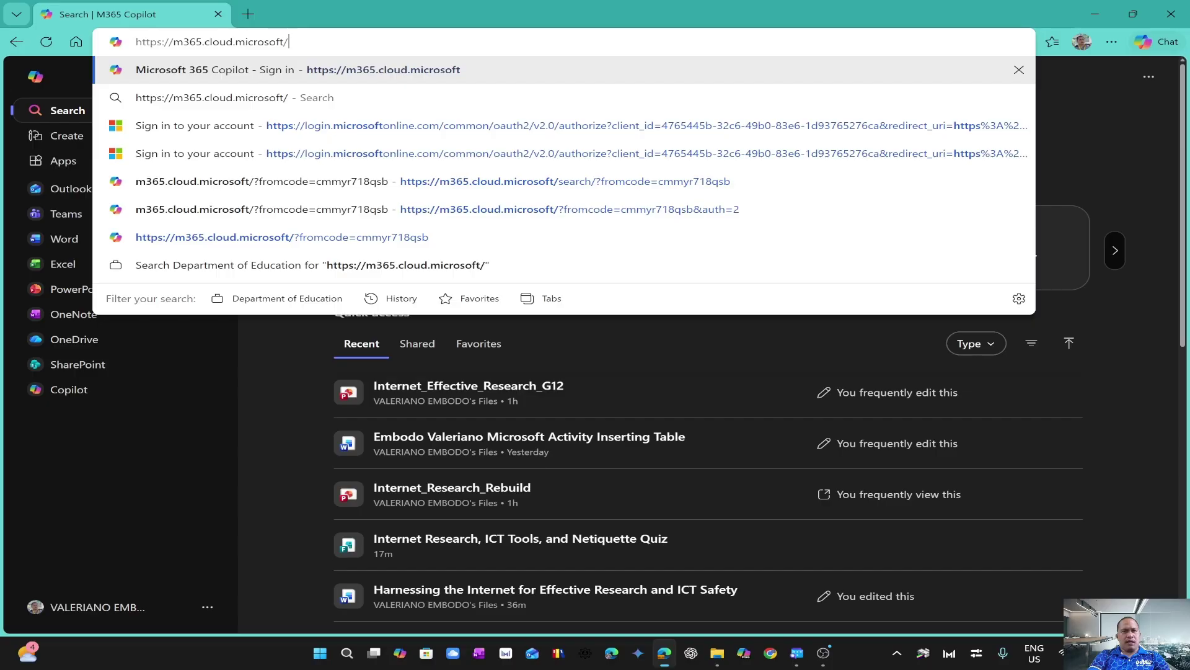
text(teach)
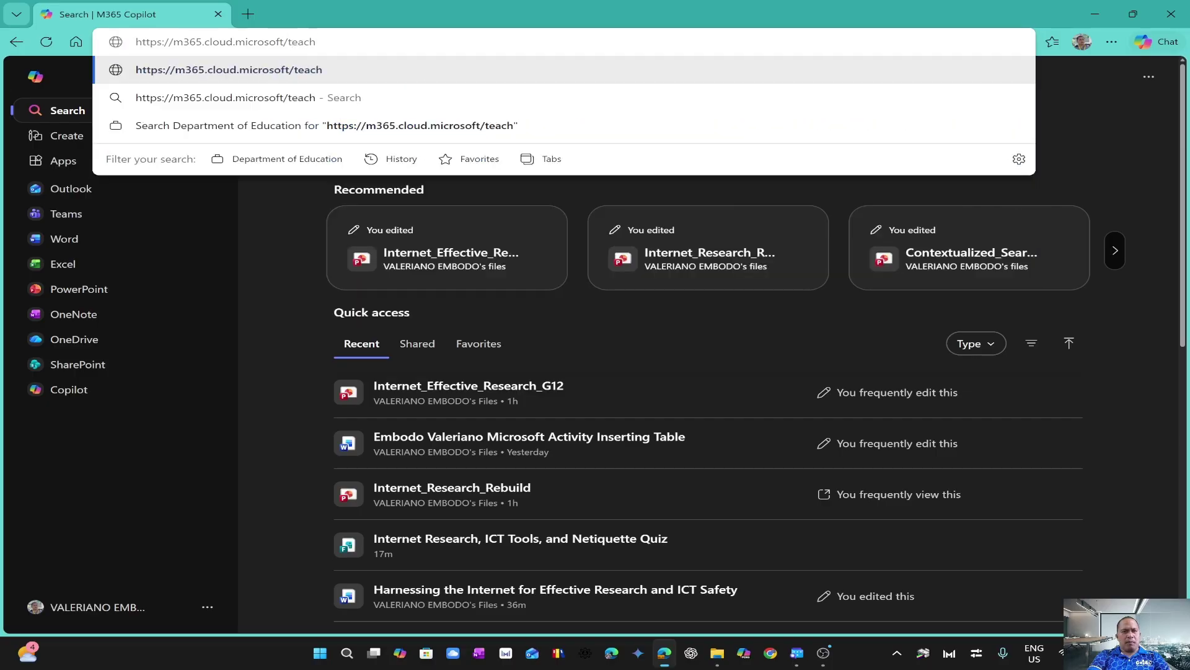
key(Return)
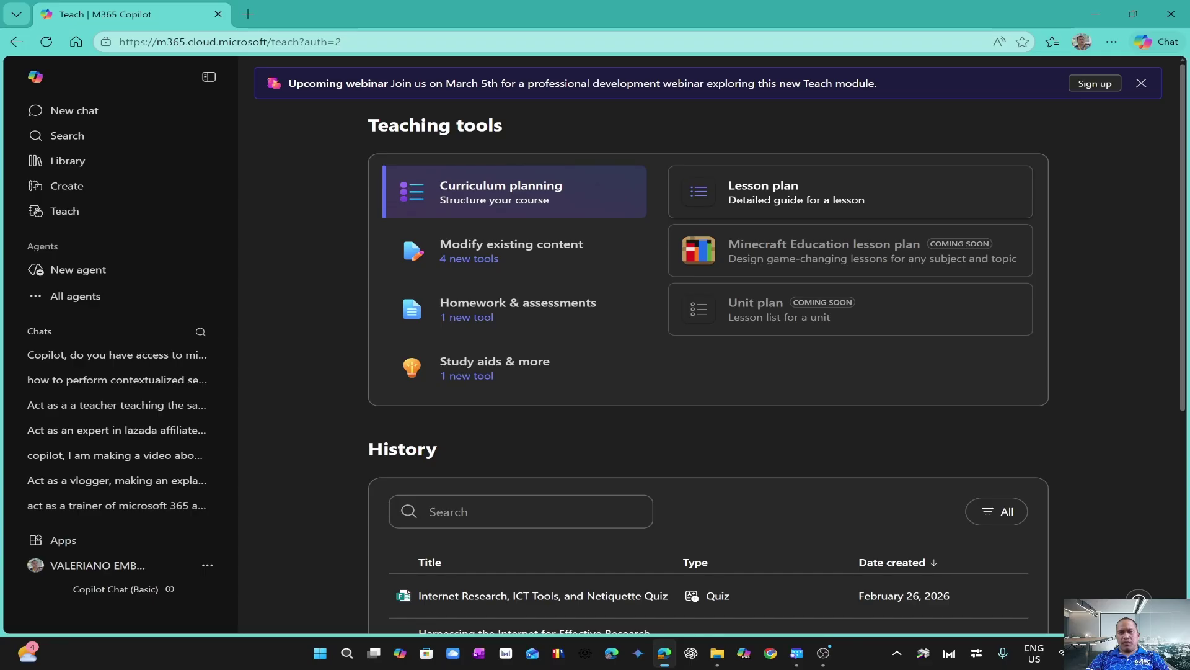
Start a new lesson plan using the recent subject and grade combination Empowerment Technology, Grade 12.
click(763, 192)
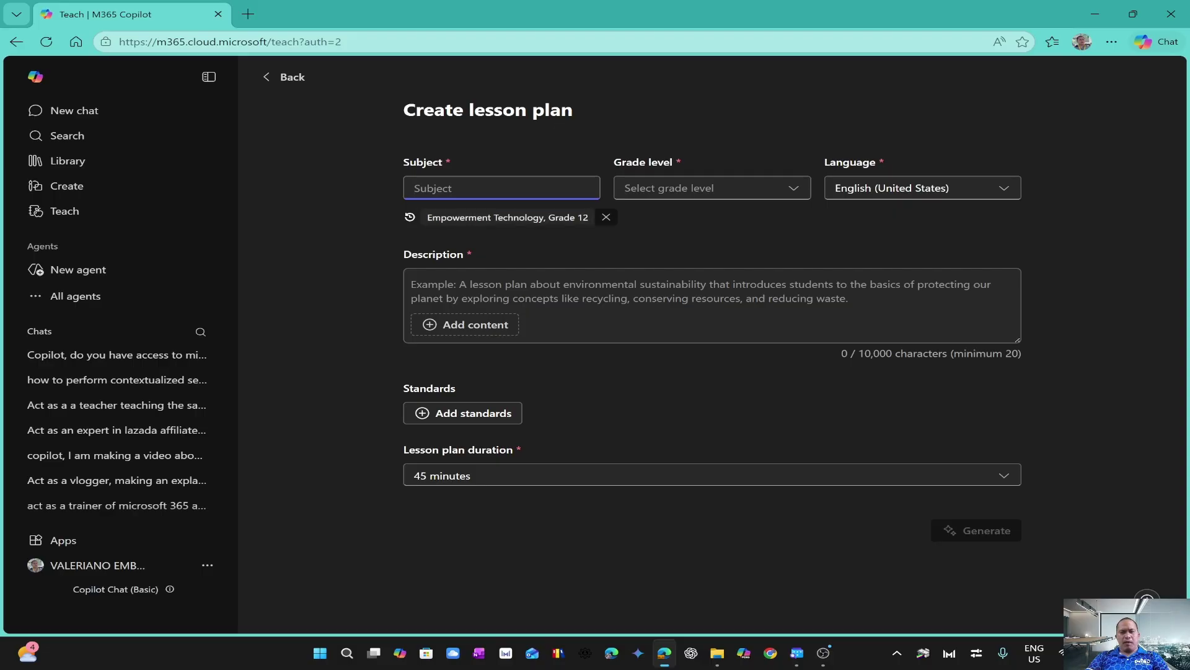
click(507, 217)
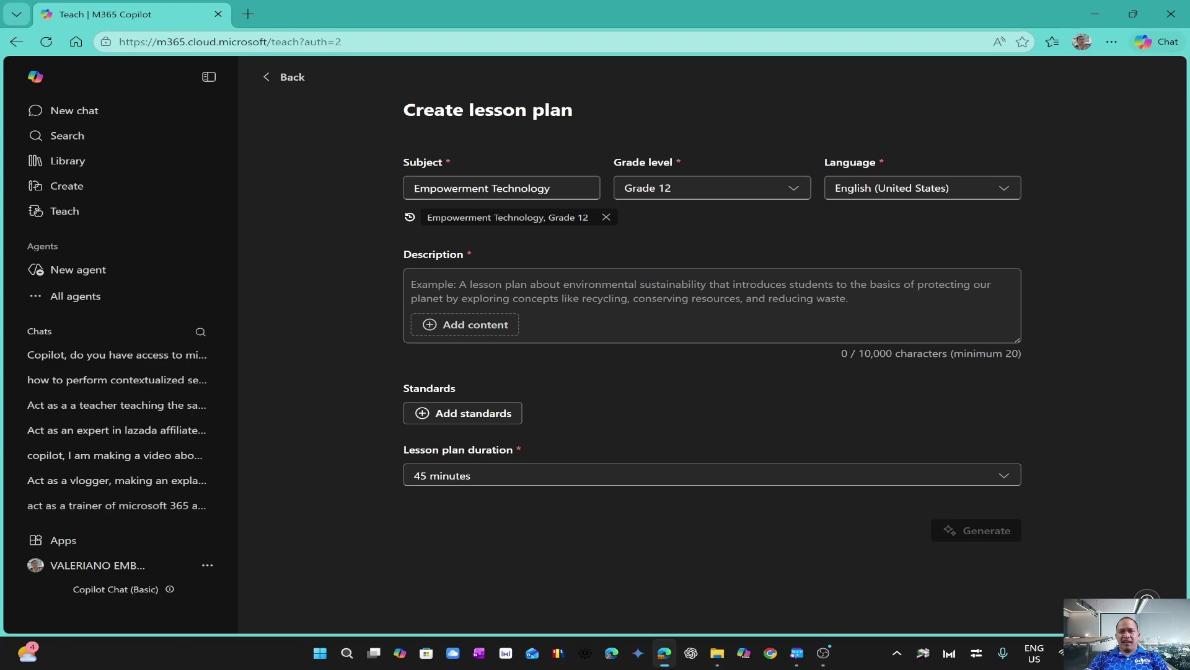
Begin the lesson plan description with: A lesson plan about the "use of internet as a tool for effective research".
click(411, 284)
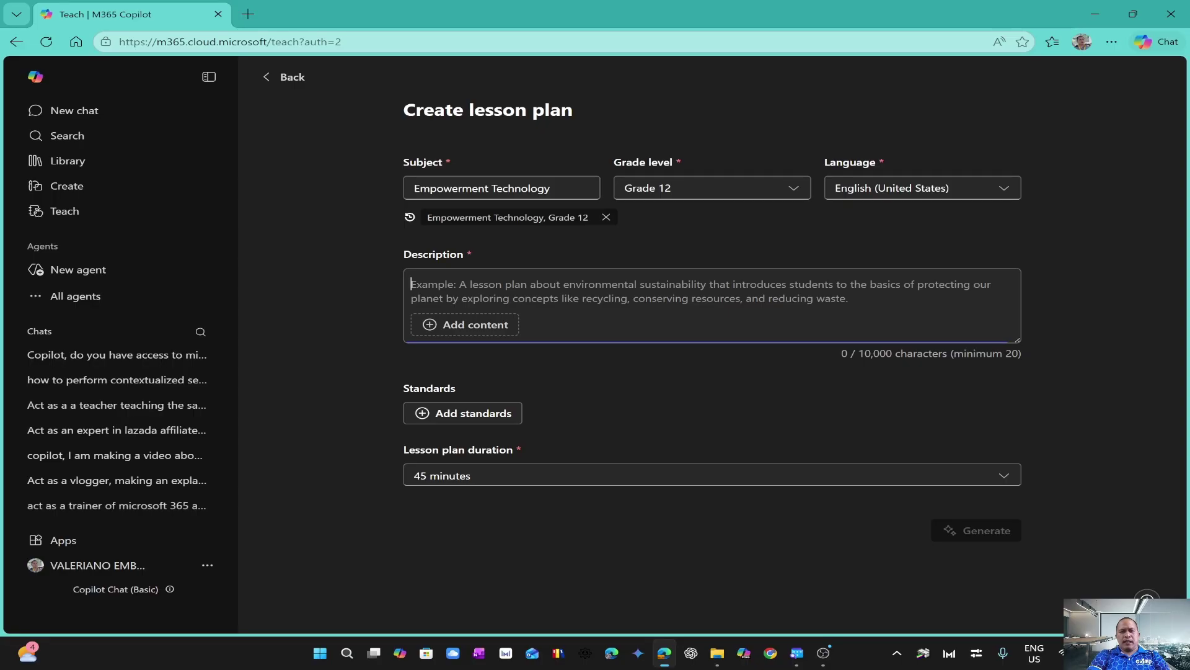
text(A lesson plan bout)
key(BackSpace)
key(BackSpace)
key(BackSpace)
key(BackSpace)
text(about the )
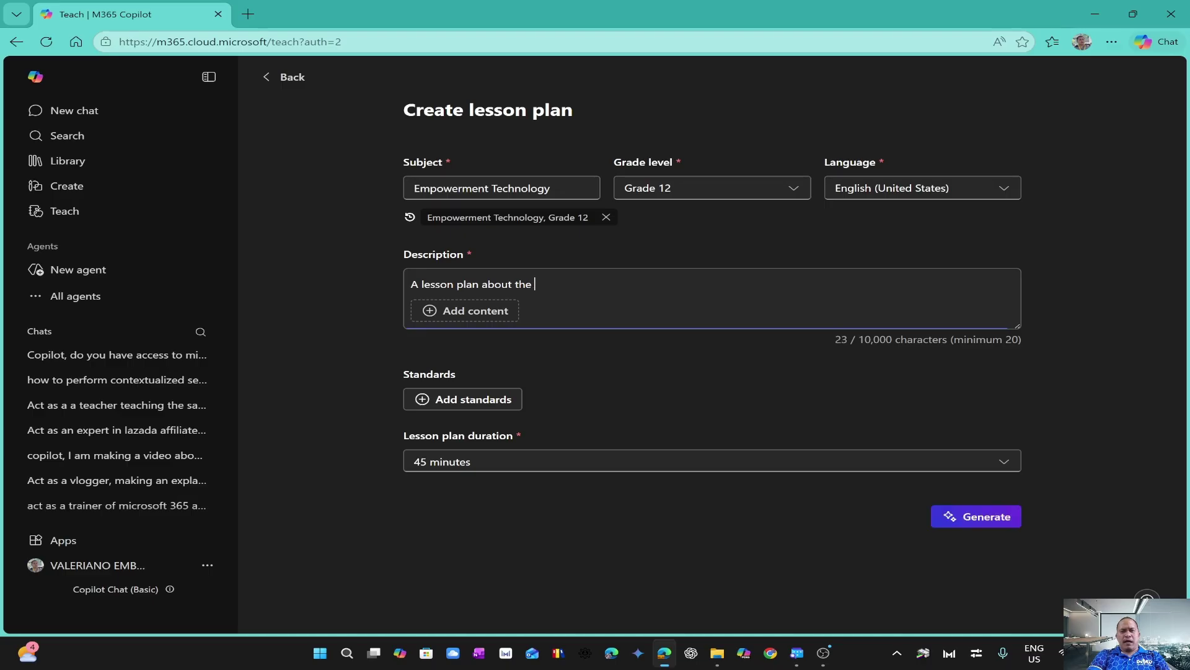
text("use of internet as a tool fo)
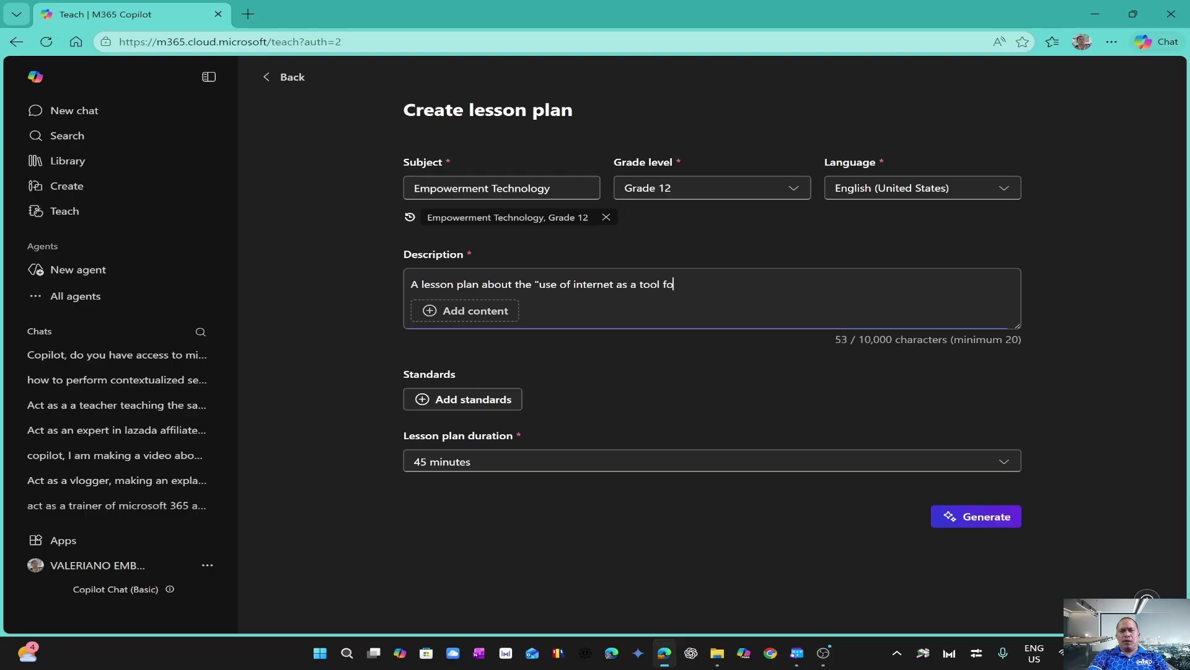
text(r effective rese)
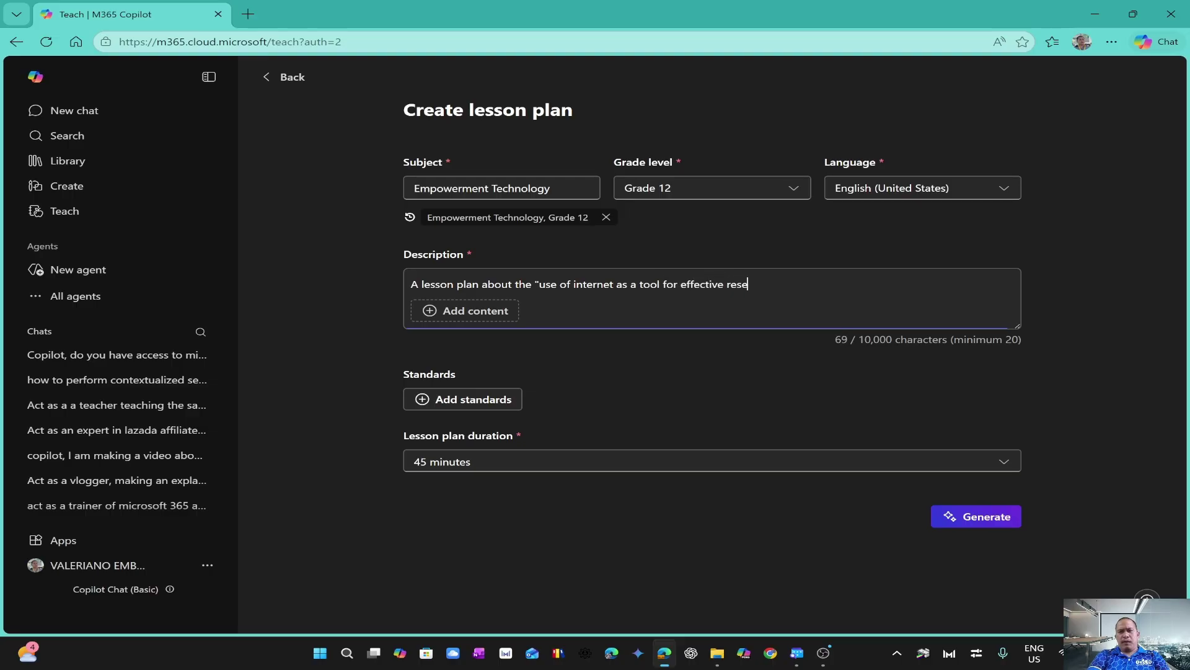
text(arch")
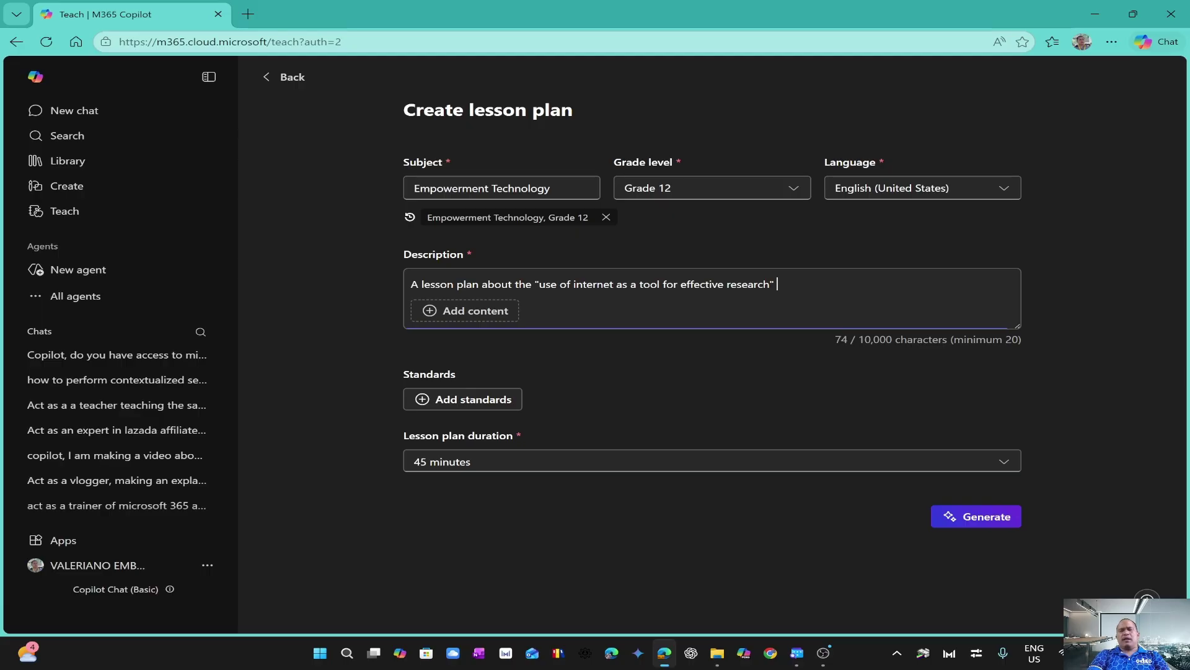
Continue the description with "focusing on the contextualized search and research skills,".
text(focusing on the )
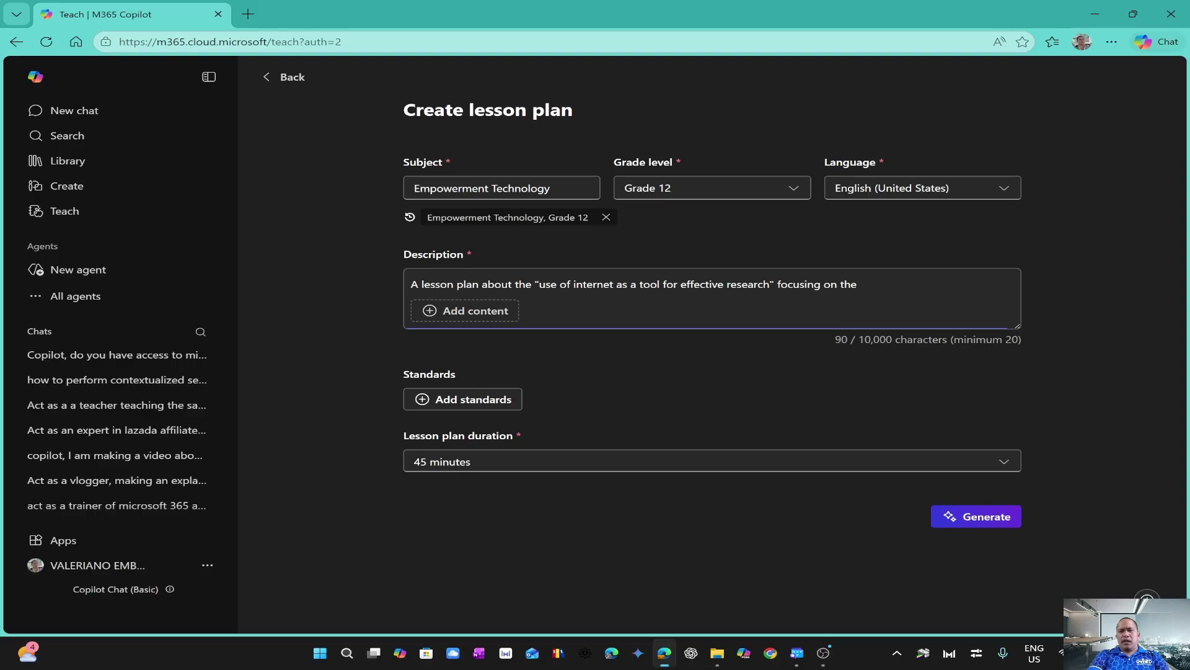
text(conte)
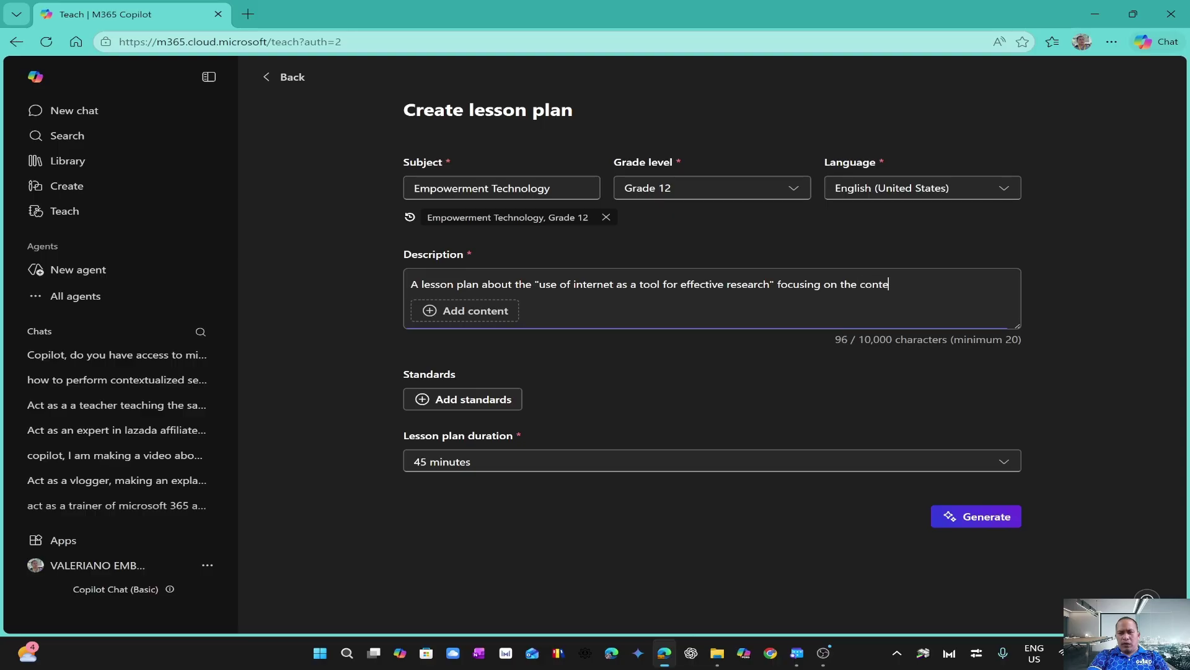
text(xtualized )
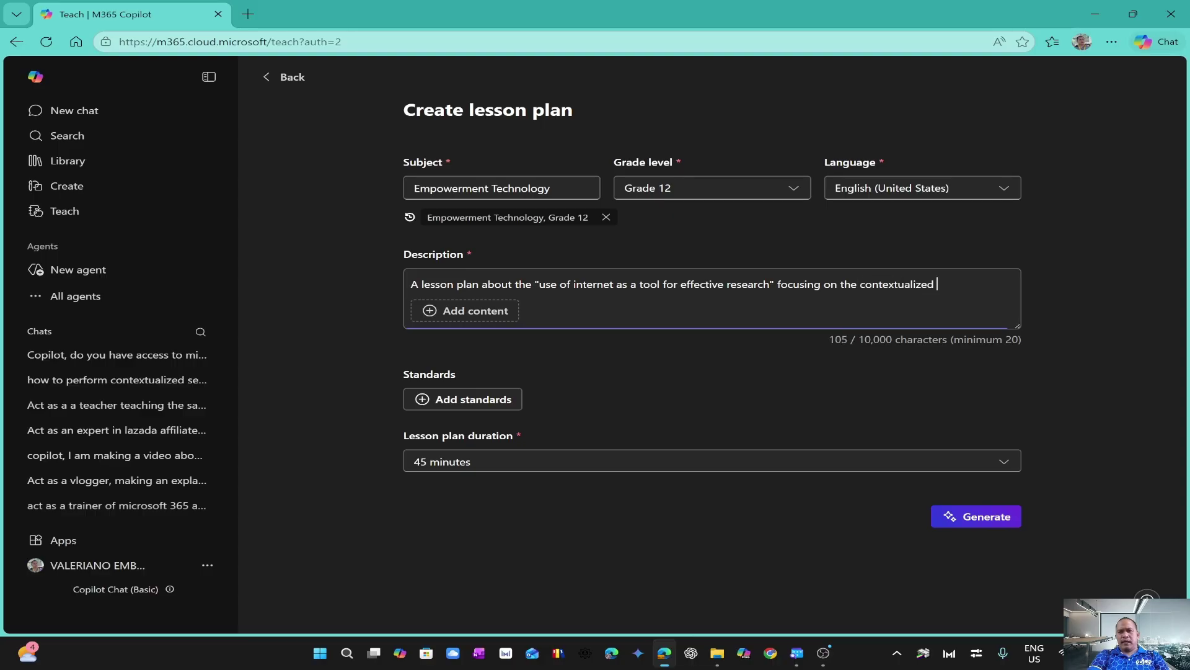
text(serach)
key(BackSpace)
key(BackSpace)
key(BackSpace)
key(BackSpace)
text(ea)
key(BackSpace)
key(BackSpace)
text(arch)
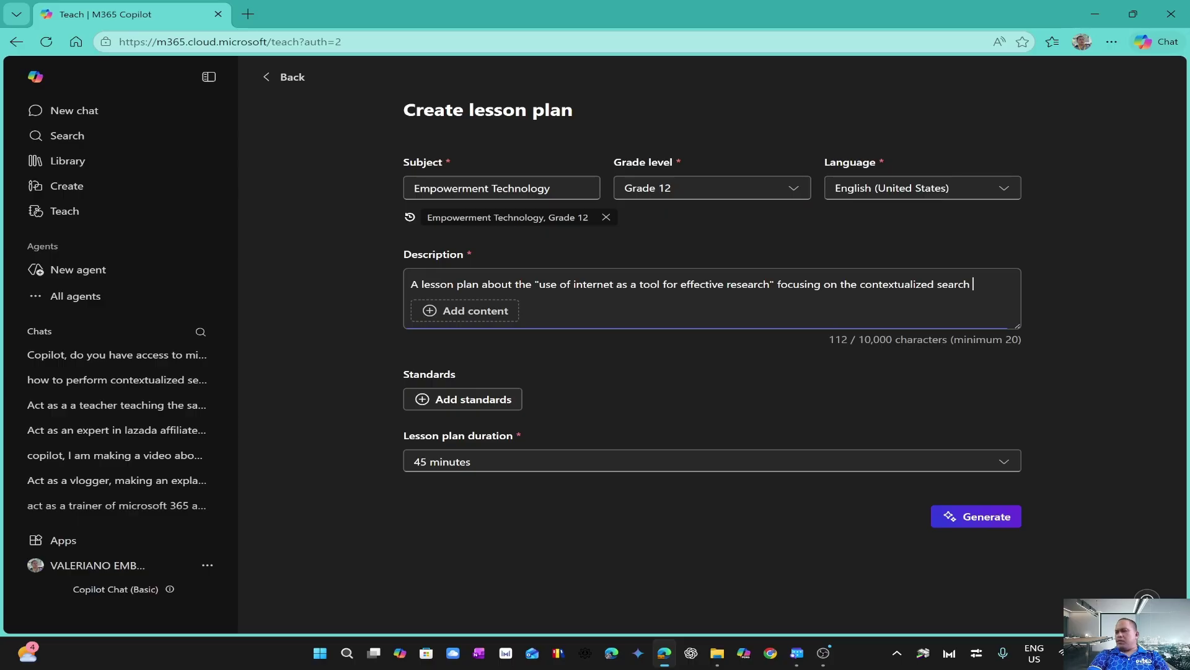
text(,)
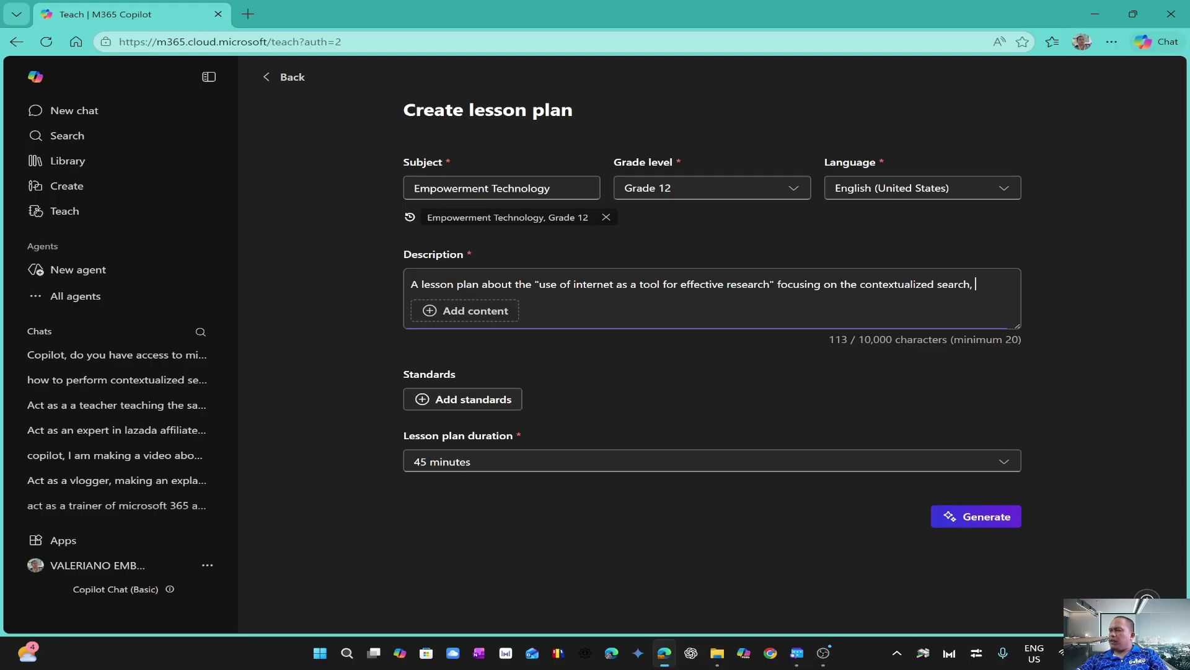
key(BackSpace)
key(BackSpace)
text(and rese)
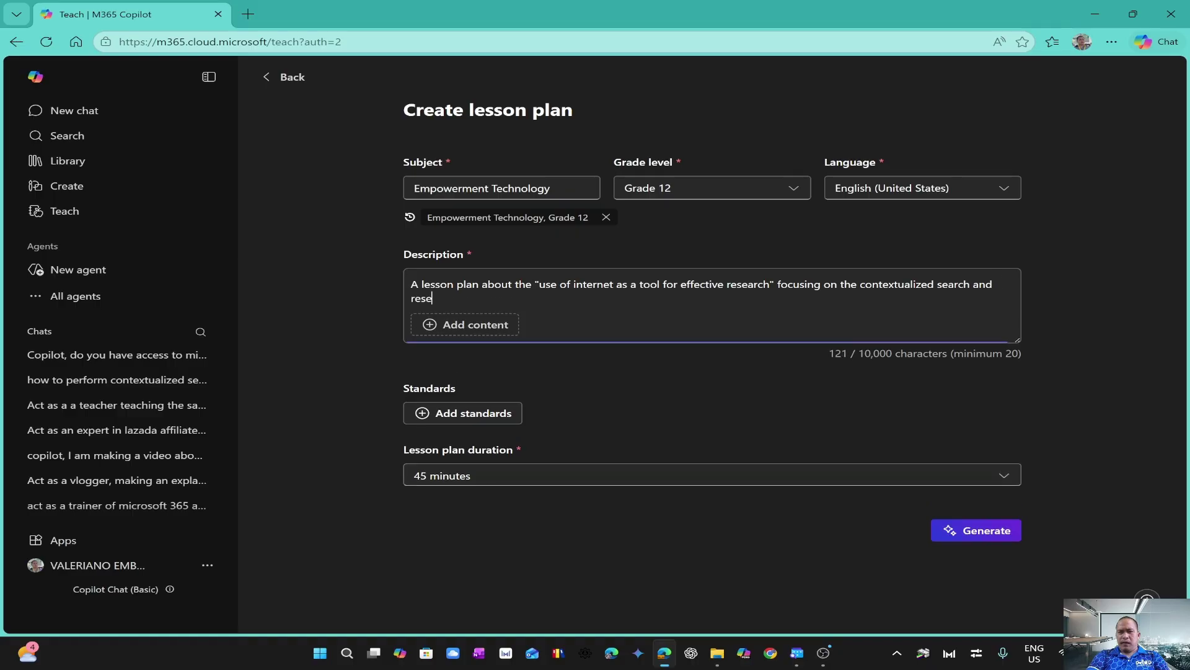
text(arch skills.)
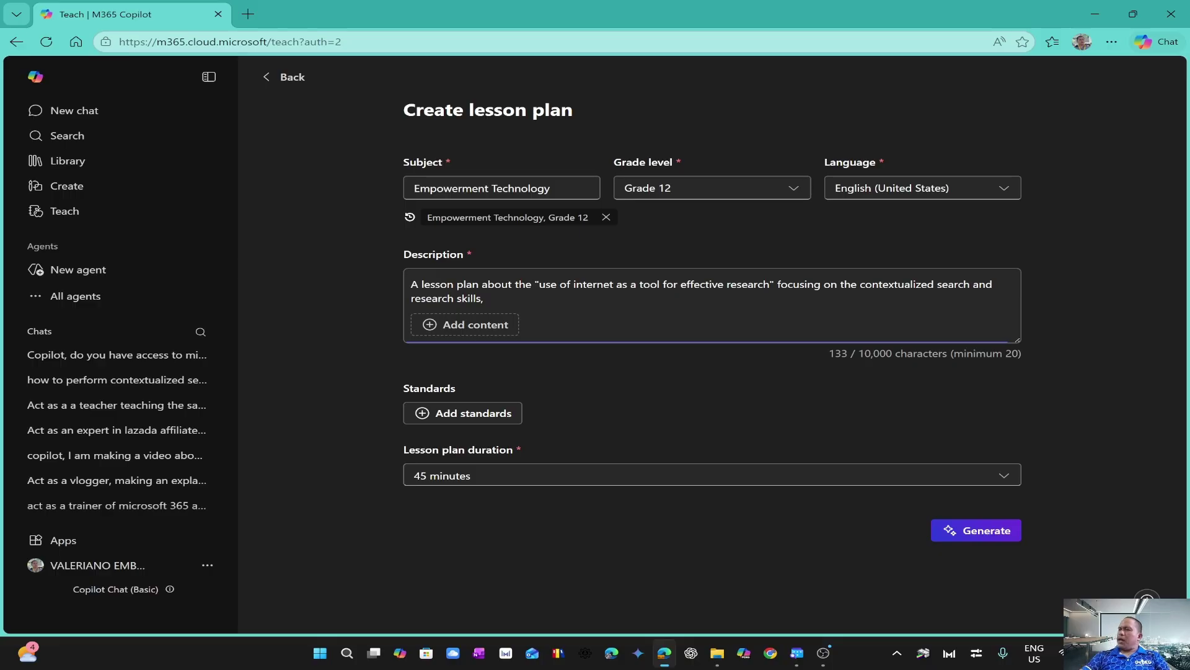
Continue the lesson plan description with "ICT tools useful in research".
text(ICT to)
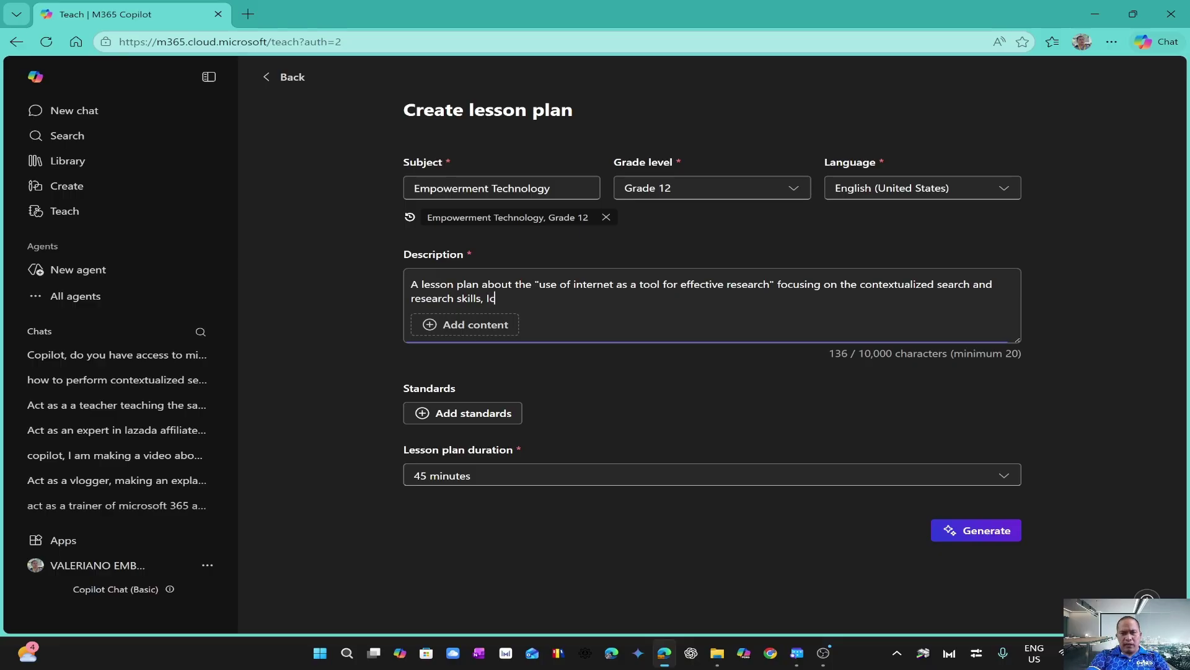
text(ols useful for)
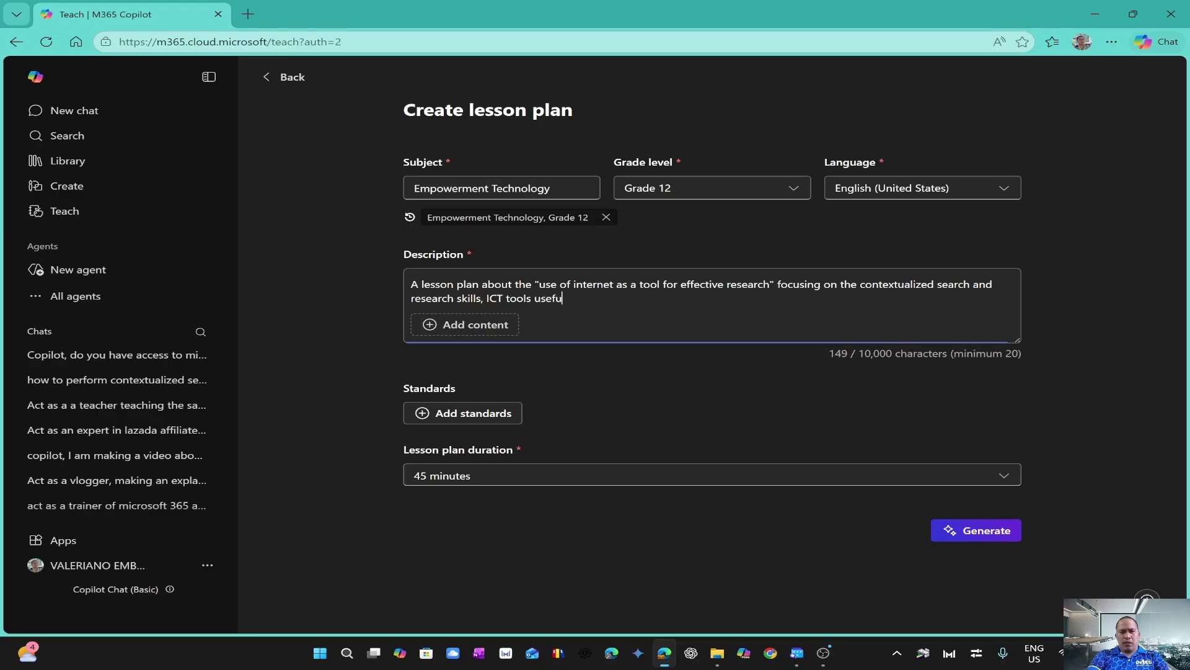
key(BackSpace)
key(BackSpace)
key(BackSpace)
text(in research)
key(BackSpace)
key(BackSpace)
key(BackSpace)
key(BackSpace)
text(arch,)
key(BackSpace)
text(and)
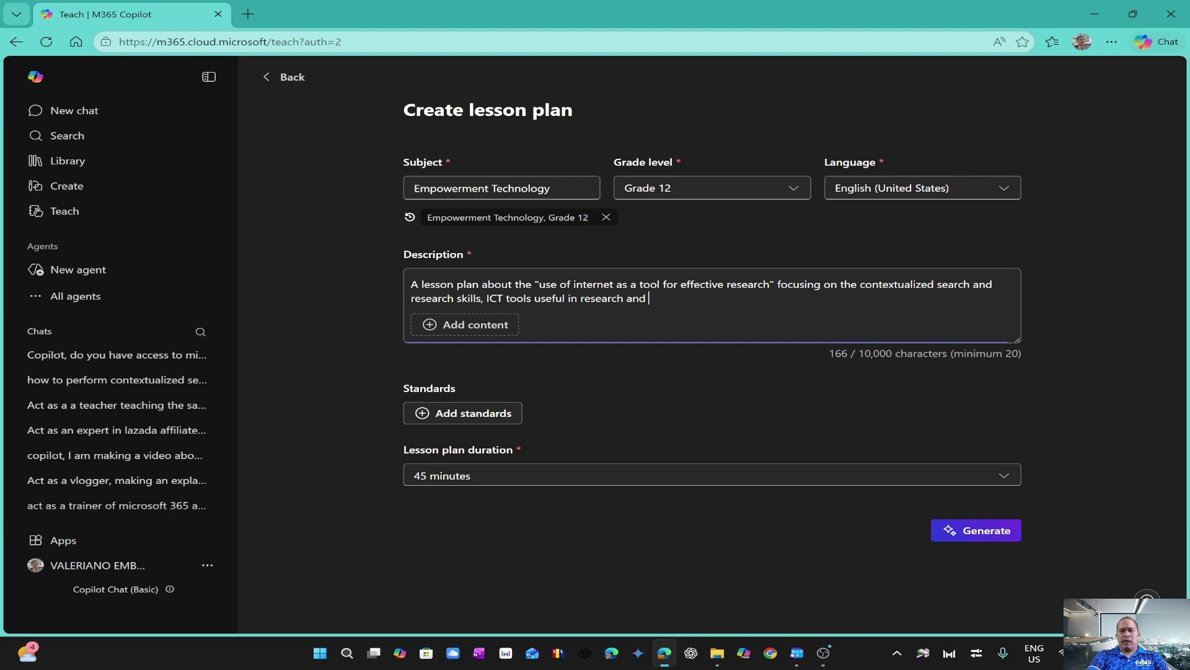
Complete the description with ", and ICT safety, security and netiquette." after the phrase on ICT tools useful in research.
key(BackSpace)
key(BackSpace)
key(BackSpace)
key(BackSpace)
text(, and)
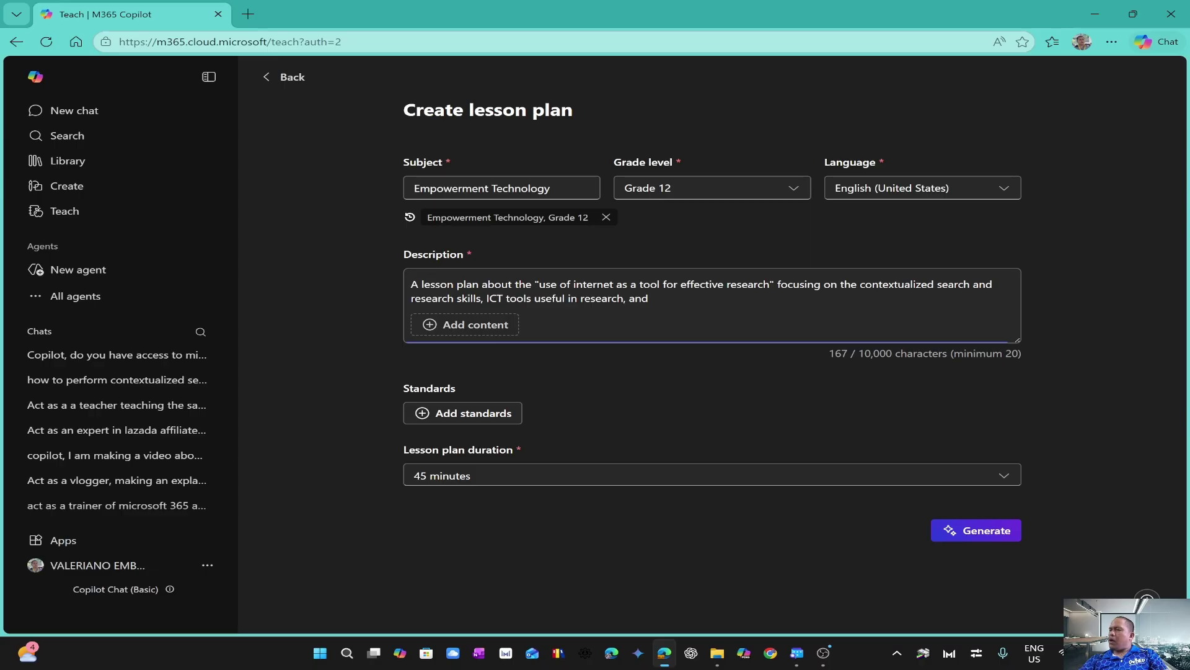
text( ICT)
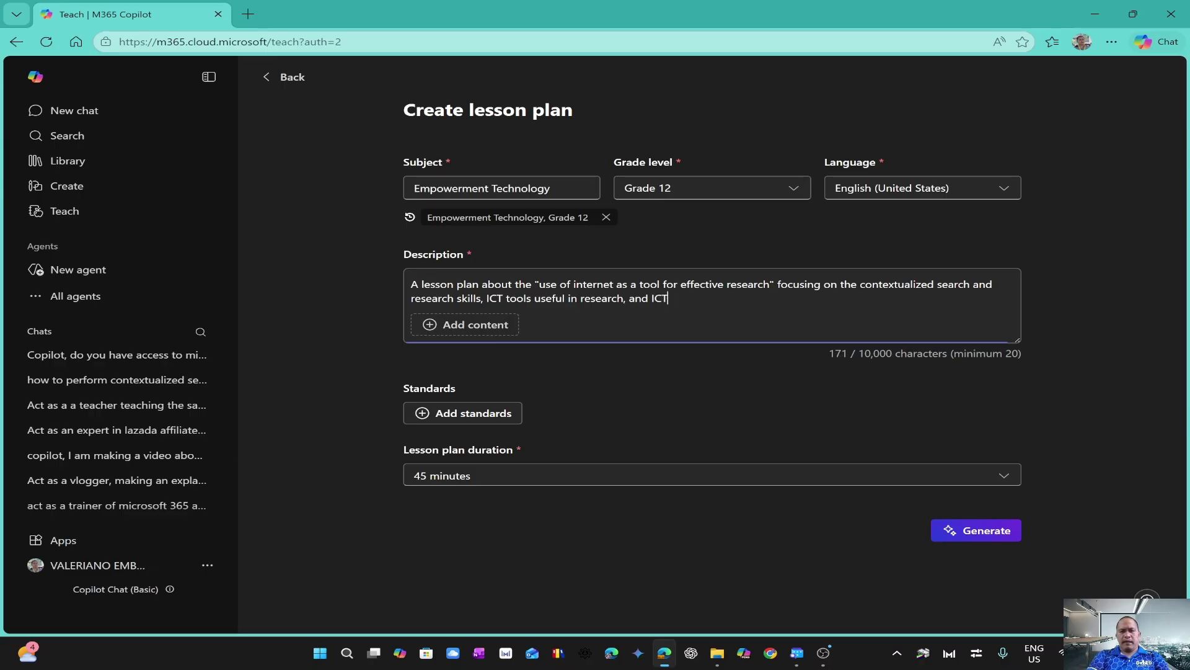
text( safety, secur)
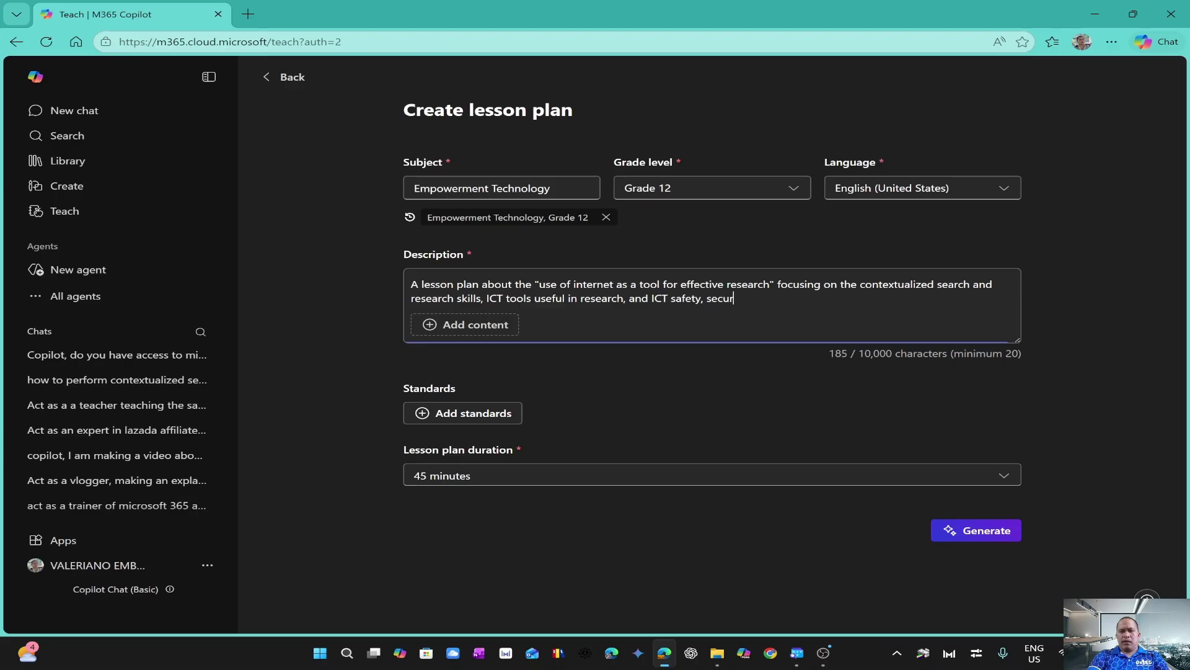
text(ity and netiquette.)
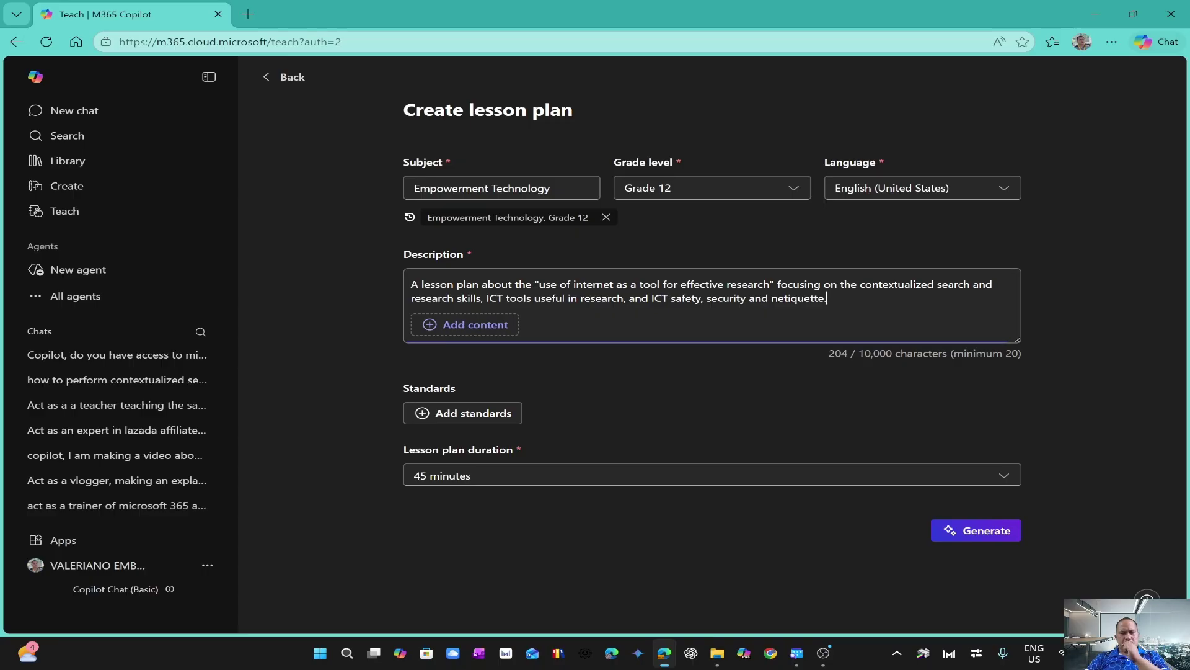
Attach the recent cloud presentation Internet_Effective_Research_G12 to the lesson plan description as reference content.
click(465, 324)
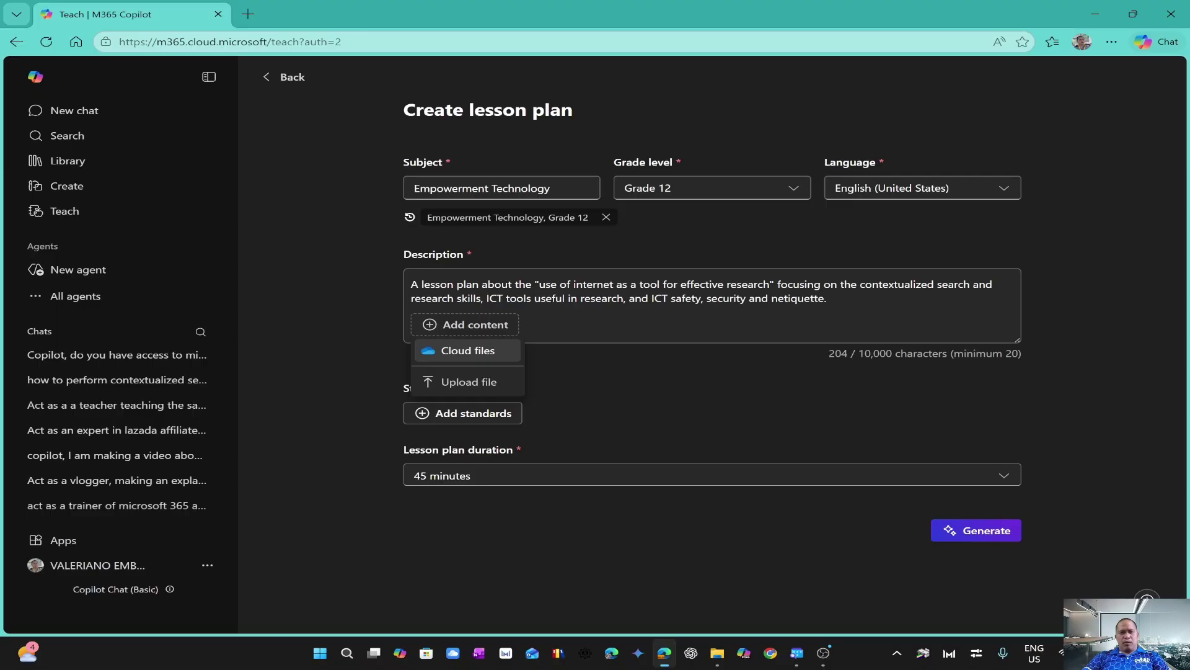
click(468, 351)
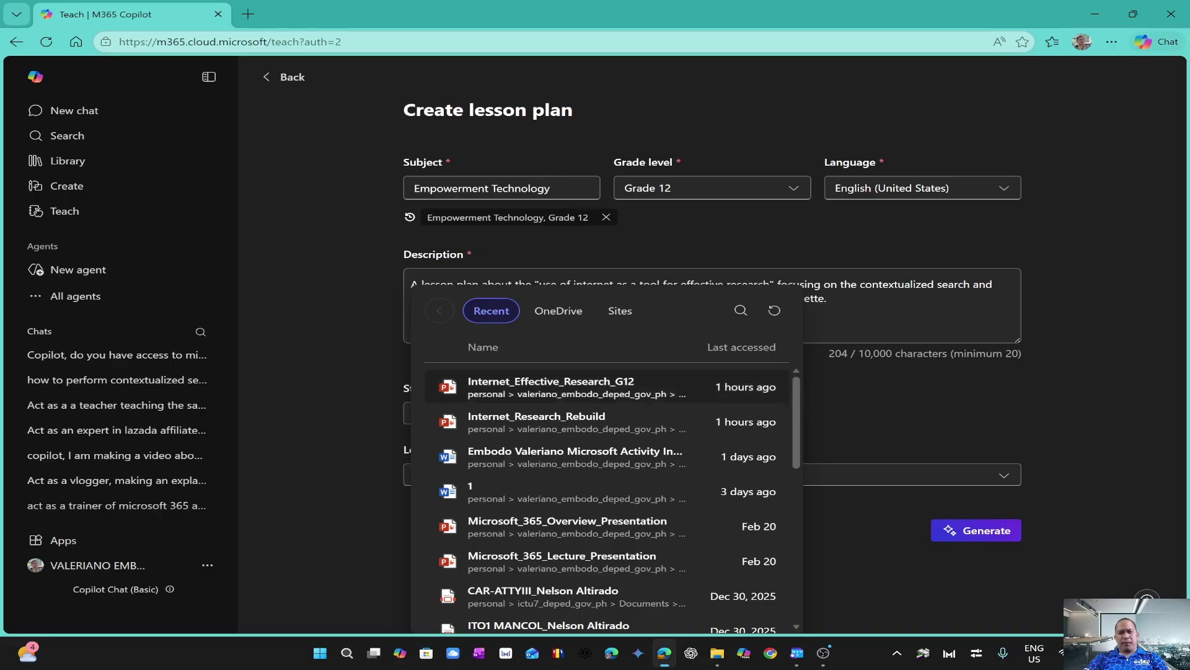
click(558, 386)
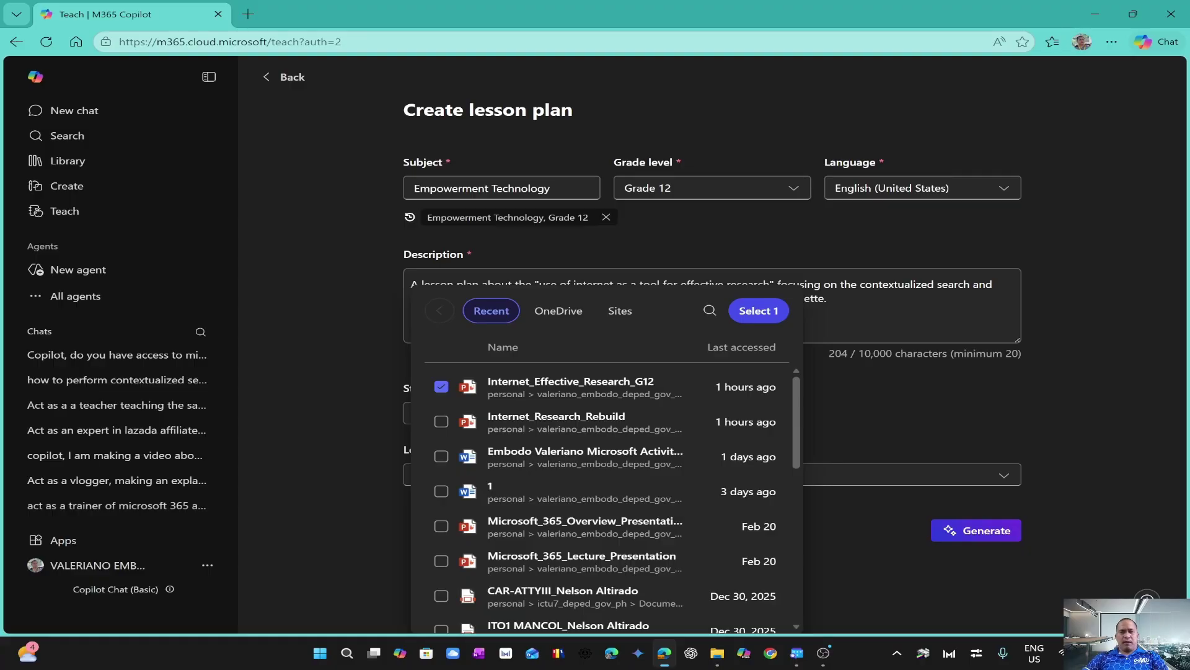
click(758, 310)
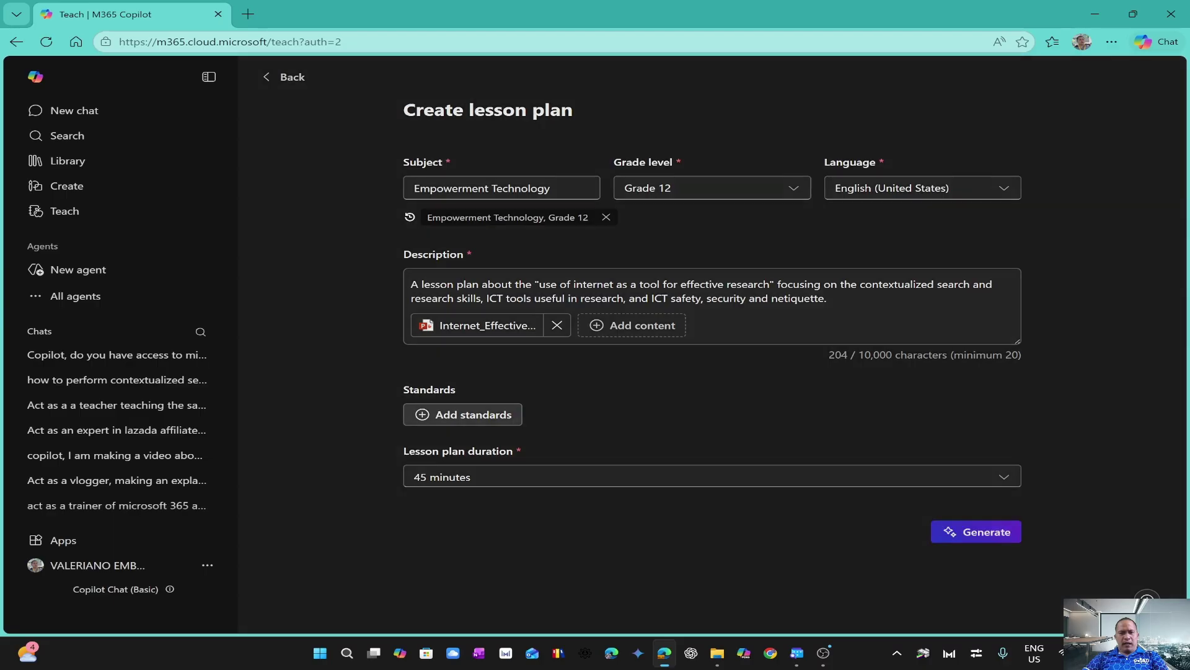
Look through the available standard sets matching "Phi" and leave the standards selection without adding any.
click(463, 414)
click(434, 210)
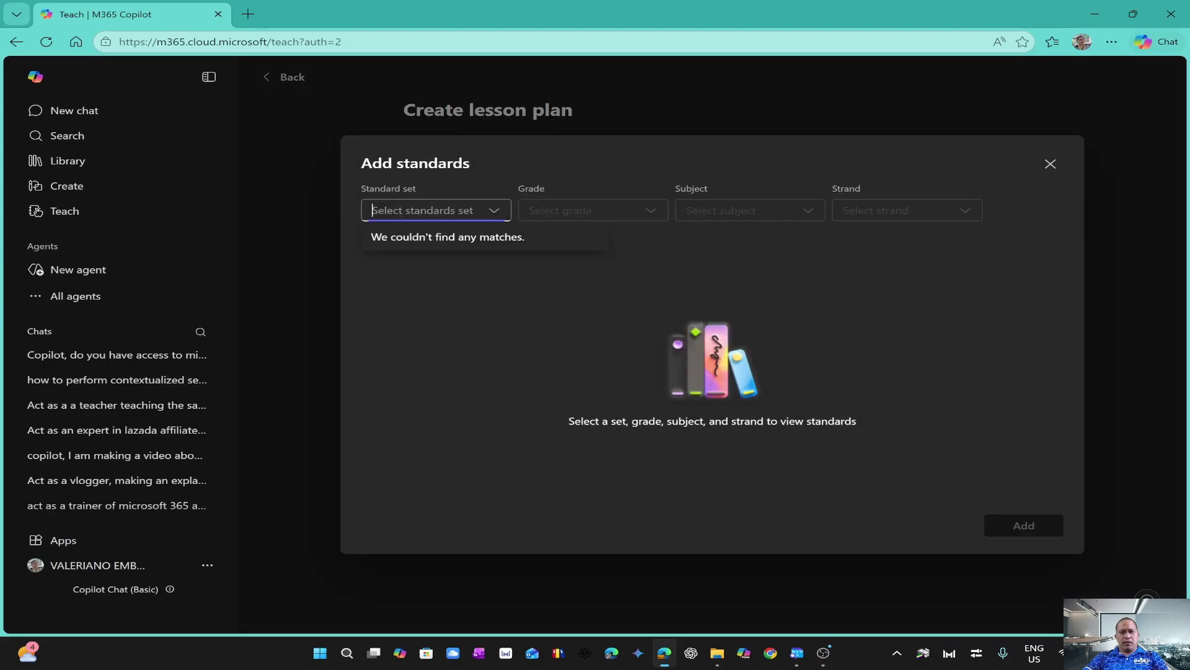
key(Escape)
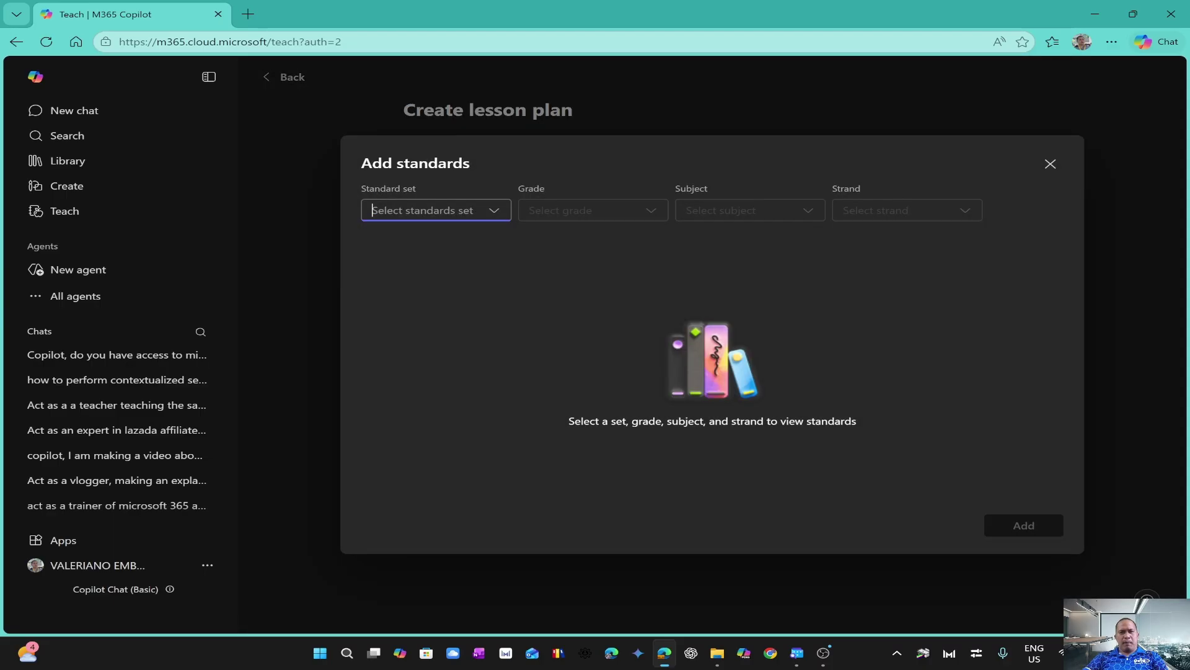
key(Down)
key(Down)
key(Down)
key(Down)
key(Down)
text(Phi)
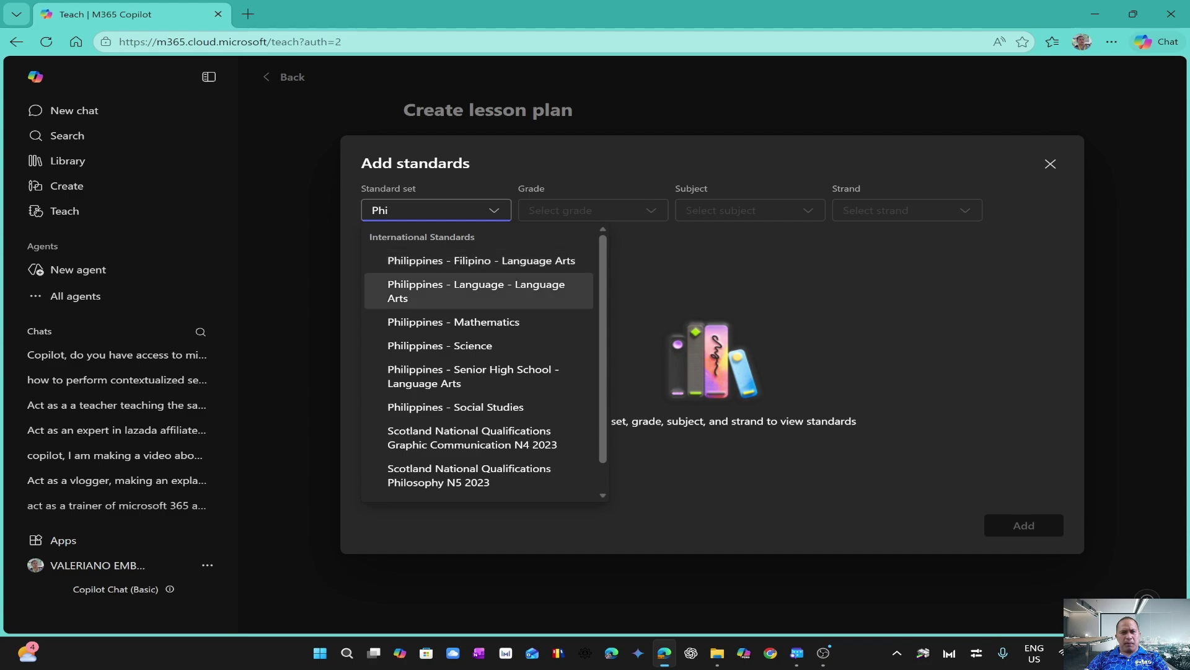
scroll(481, 366, down, 1)
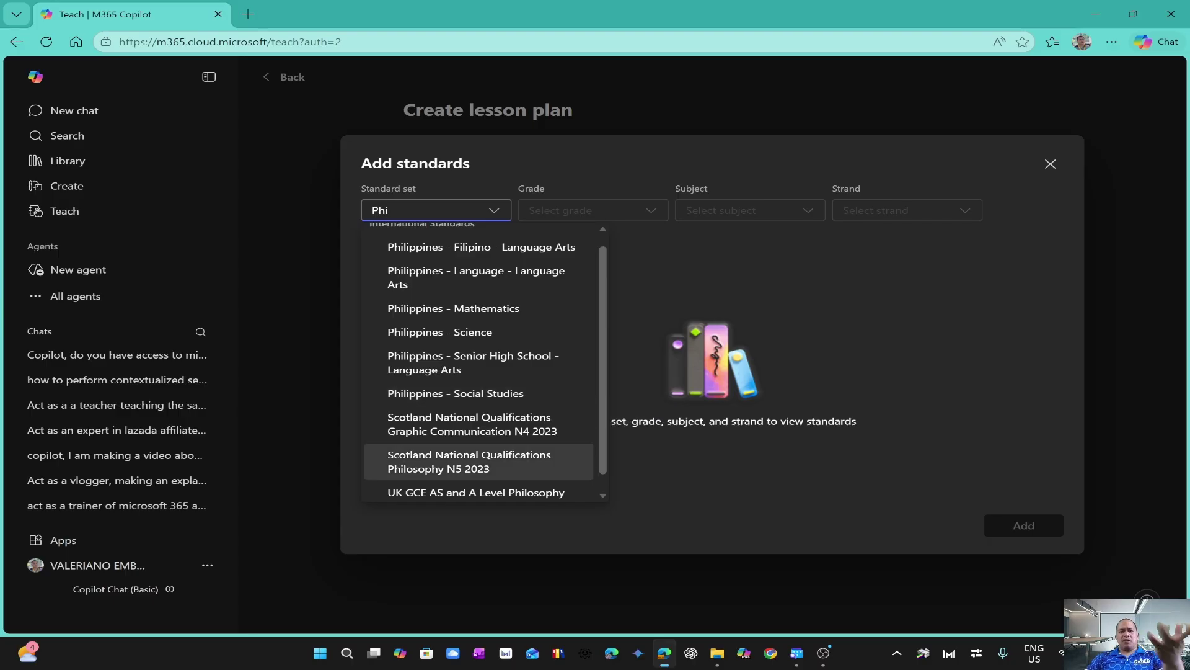
scroll(480, 360, down, 1)
scroll(480, 359, up, 2)
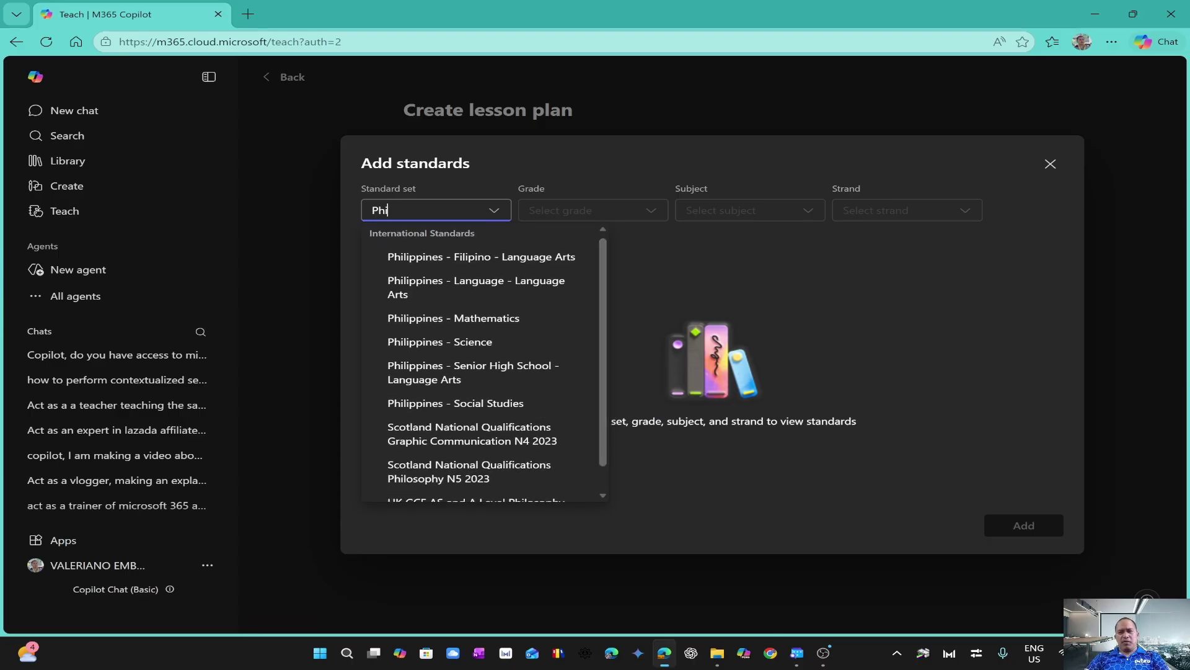
click(1051, 164)
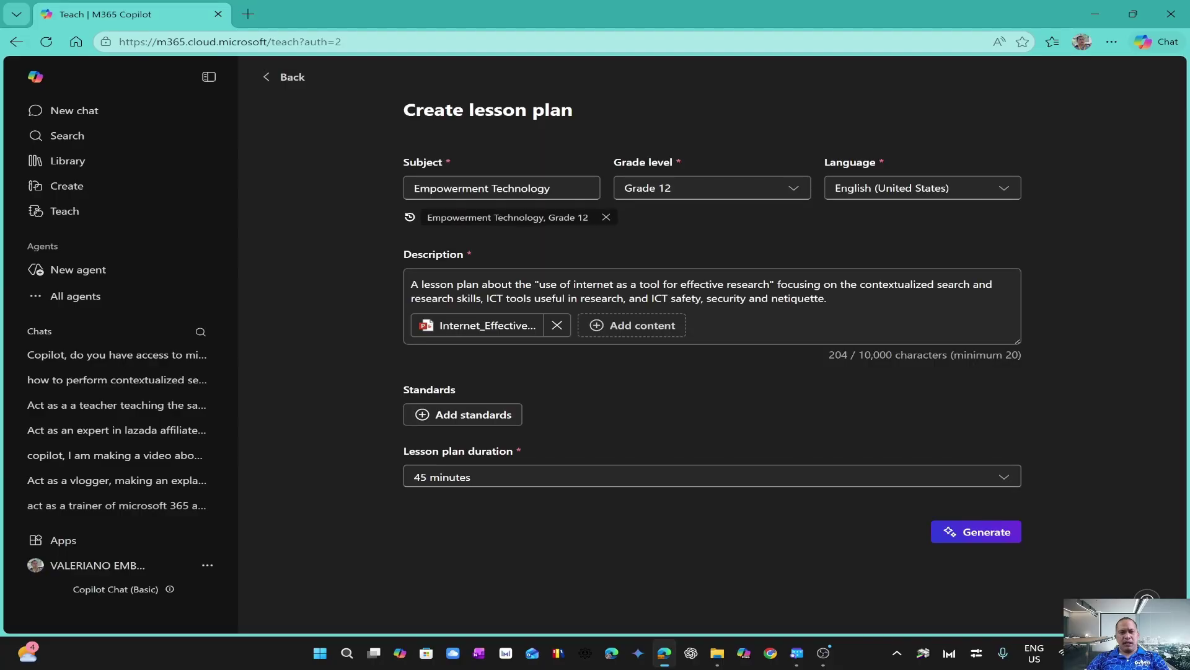
Set the lesson plan duration to 60 minutes and generate the lesson plan.
key(Down)
key(Down)
key(Down)
key(Return)
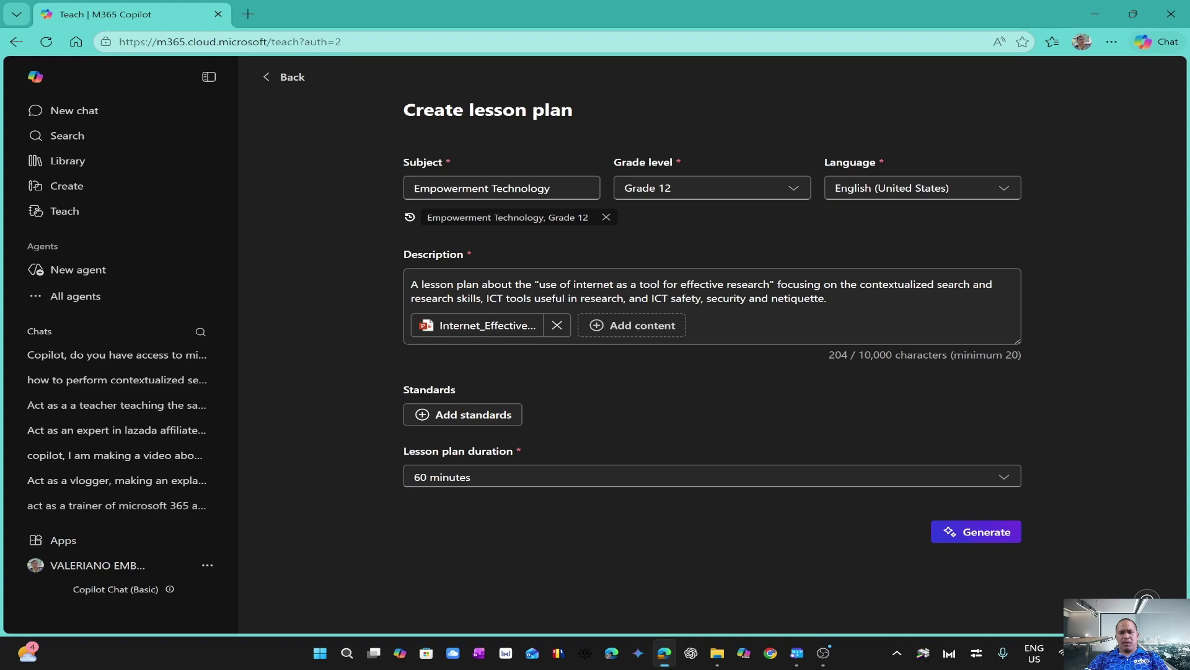
click(976, 531)
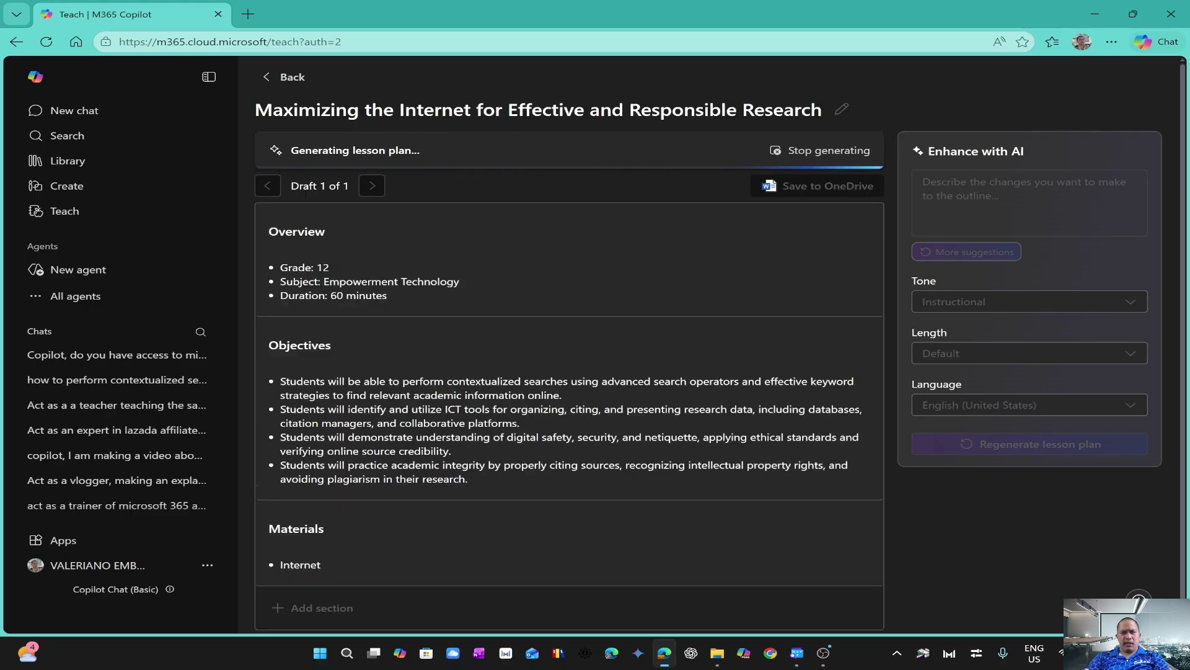
Review the generated lesson plan, from its overview, objectives and materials through all the timed lesson sections.
scroll(569, 347, down, 1)
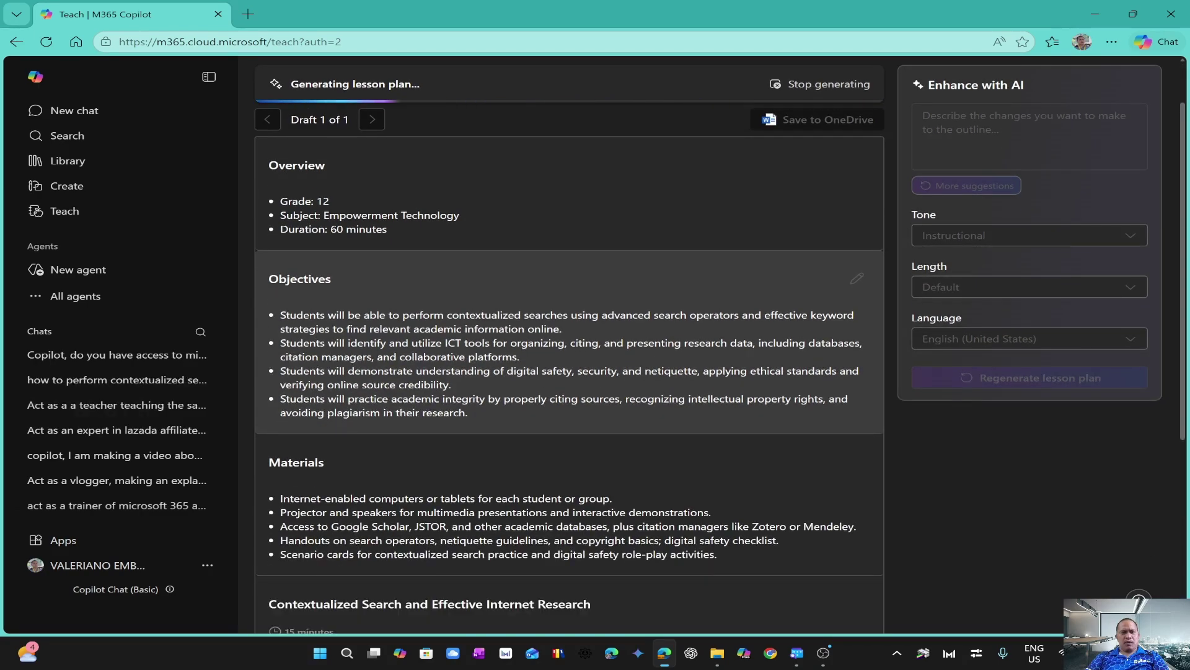
scroll(569, 360, down, 2)
scroll(569, 360, down, 3)
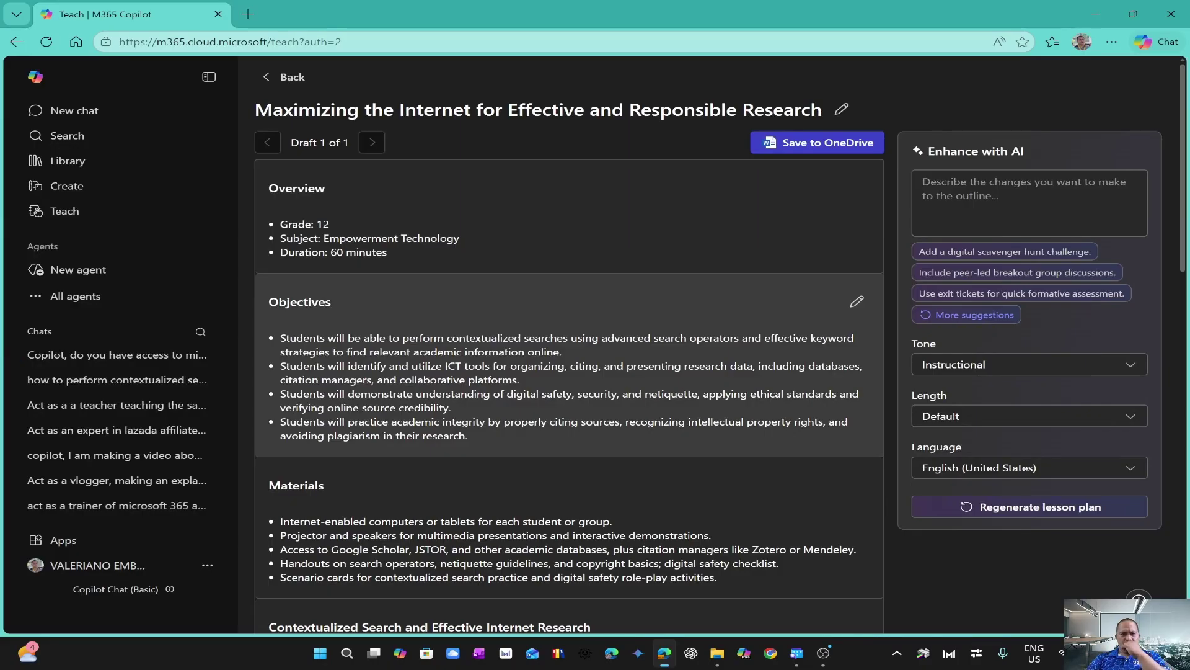
scroll(569, 421, down, 1)
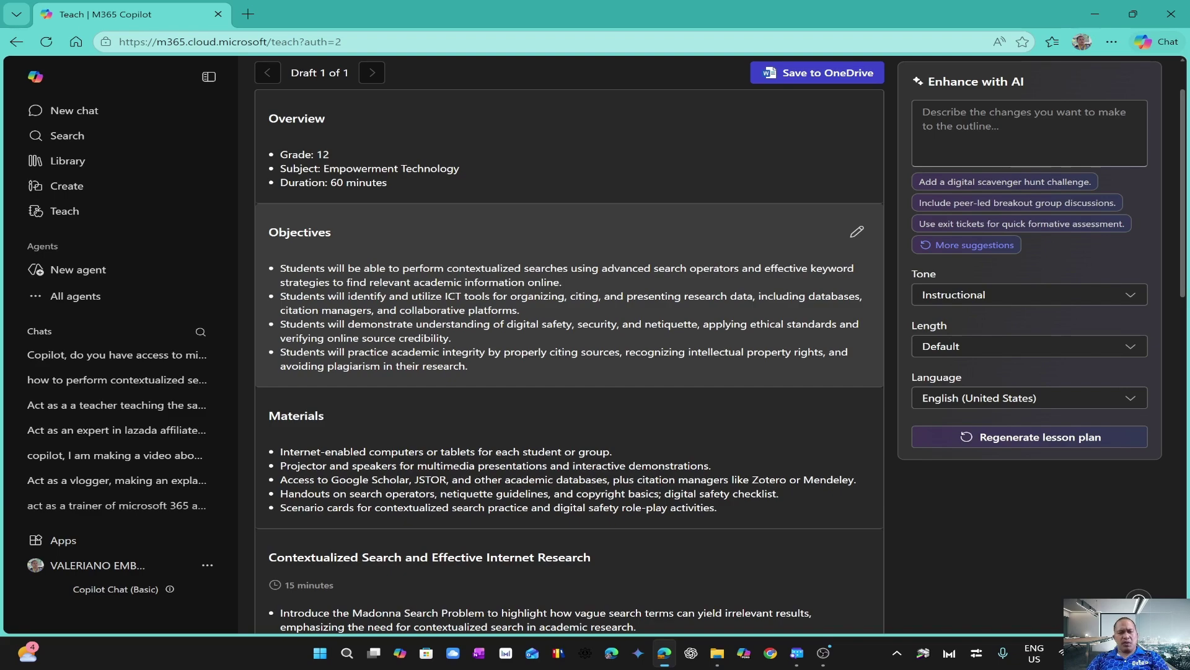
scroll(569, 347, down, 3)
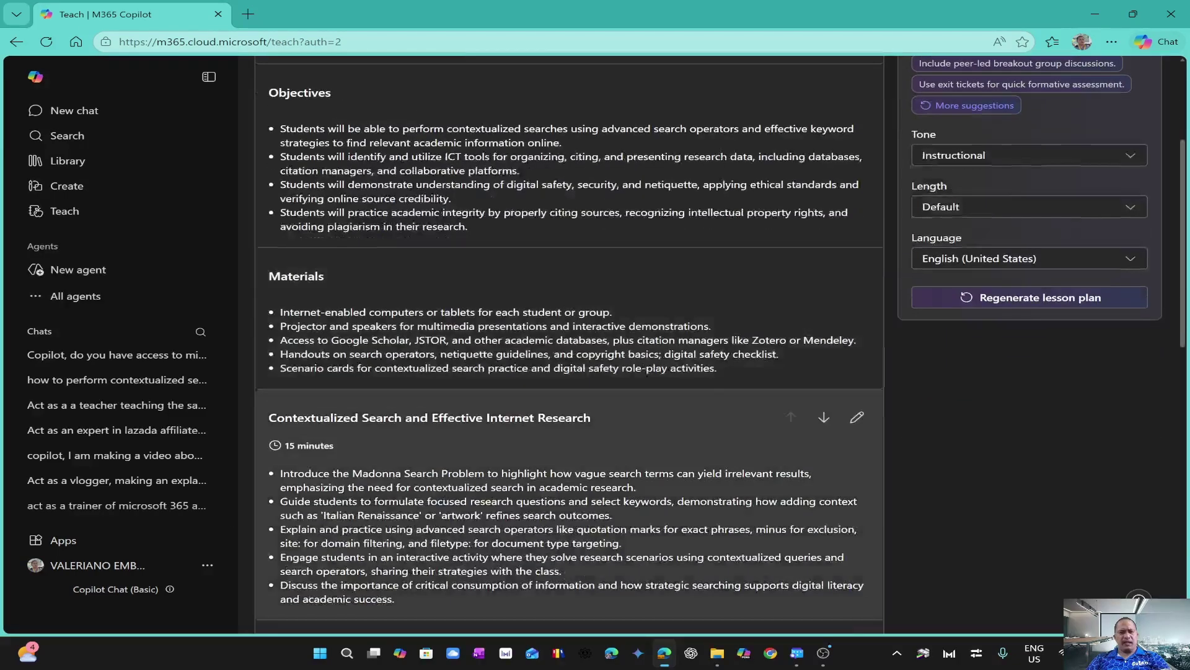
scroll(569, 348, up, 1)
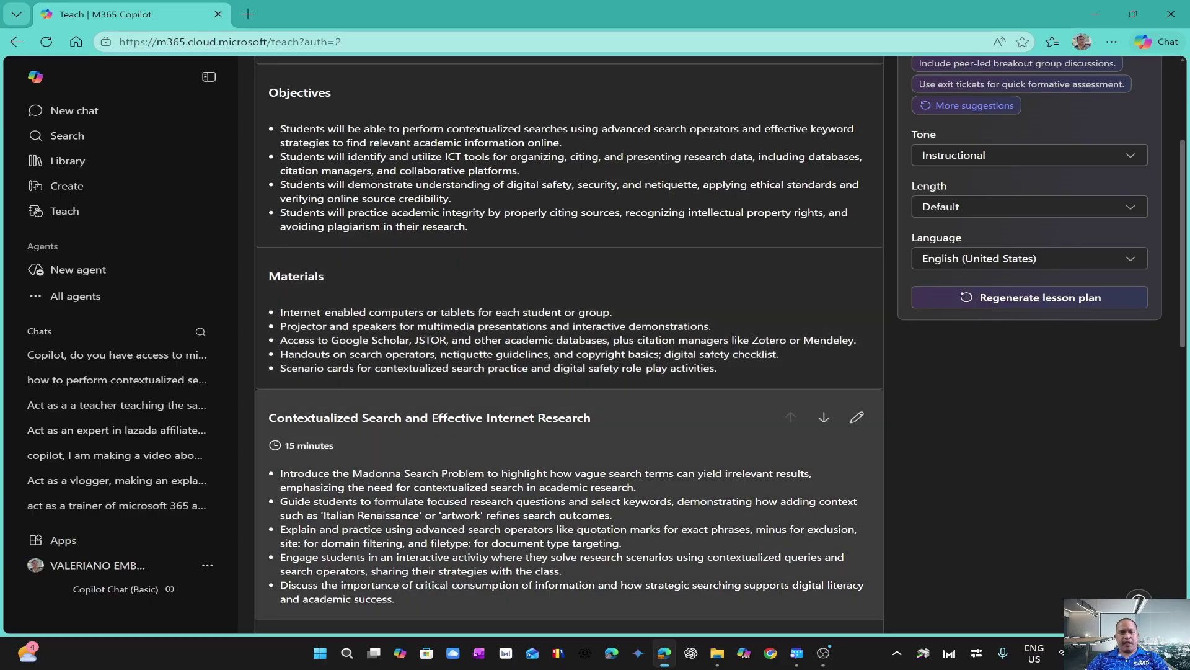
scroll(569, 403, down, 1)
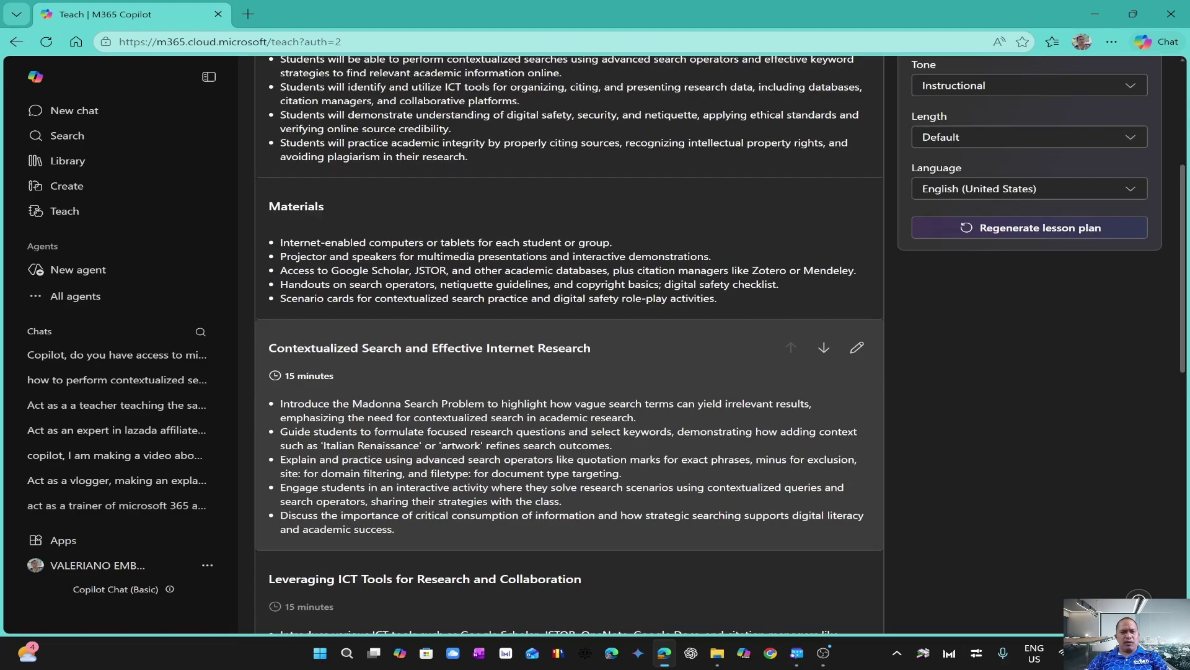
scroll(569, 347, down, 4)
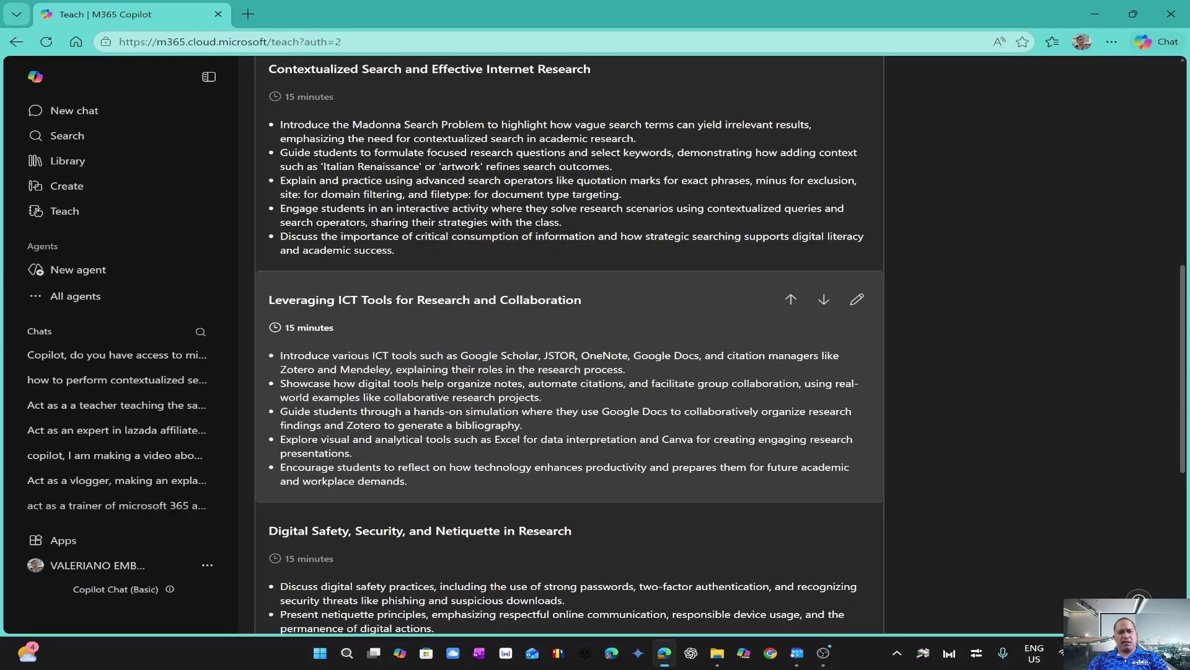
scroll(569, 347, down, 4)
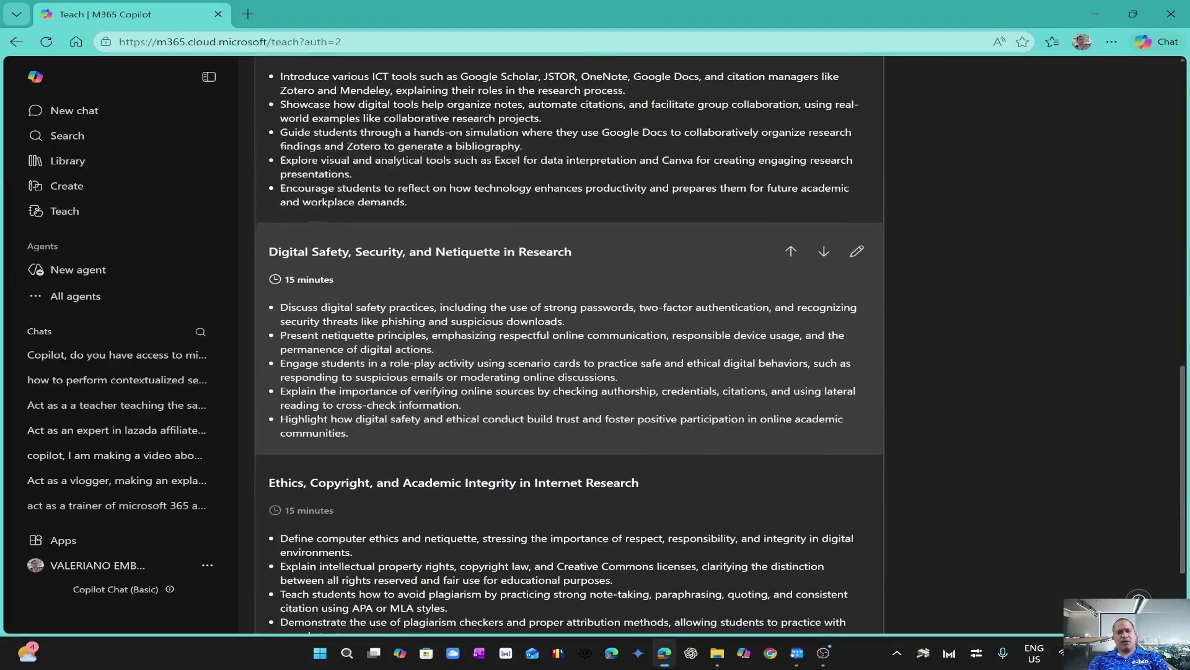
scroll(569, 348, down, 2)
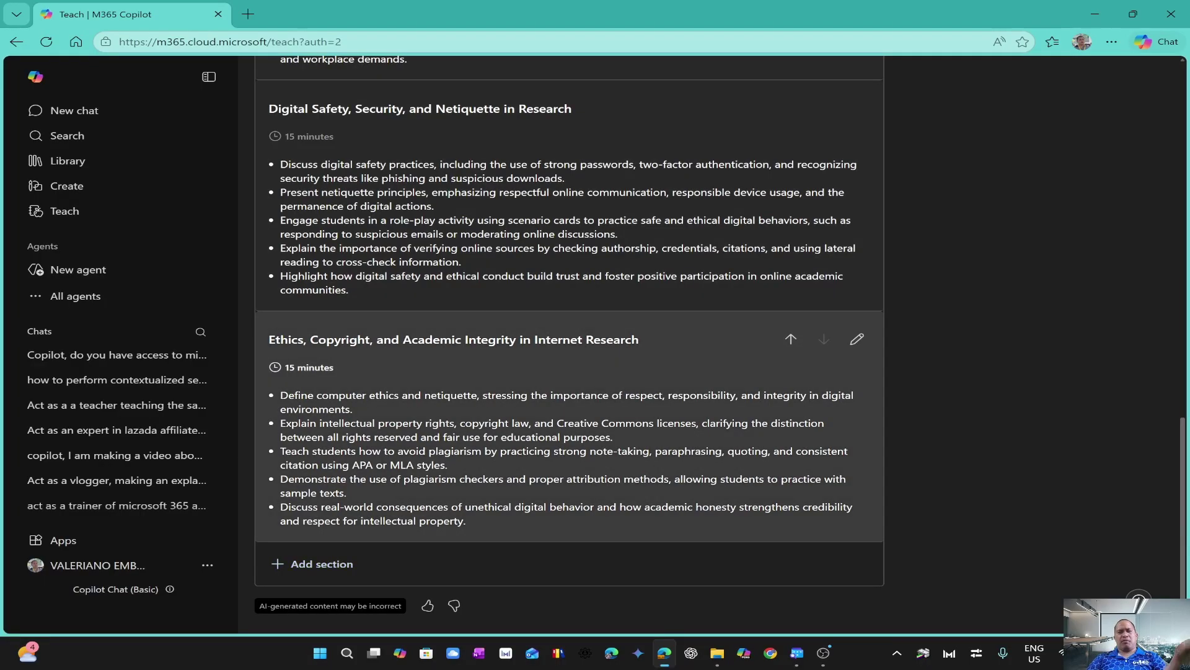
scroll(569, 348, up, 15)
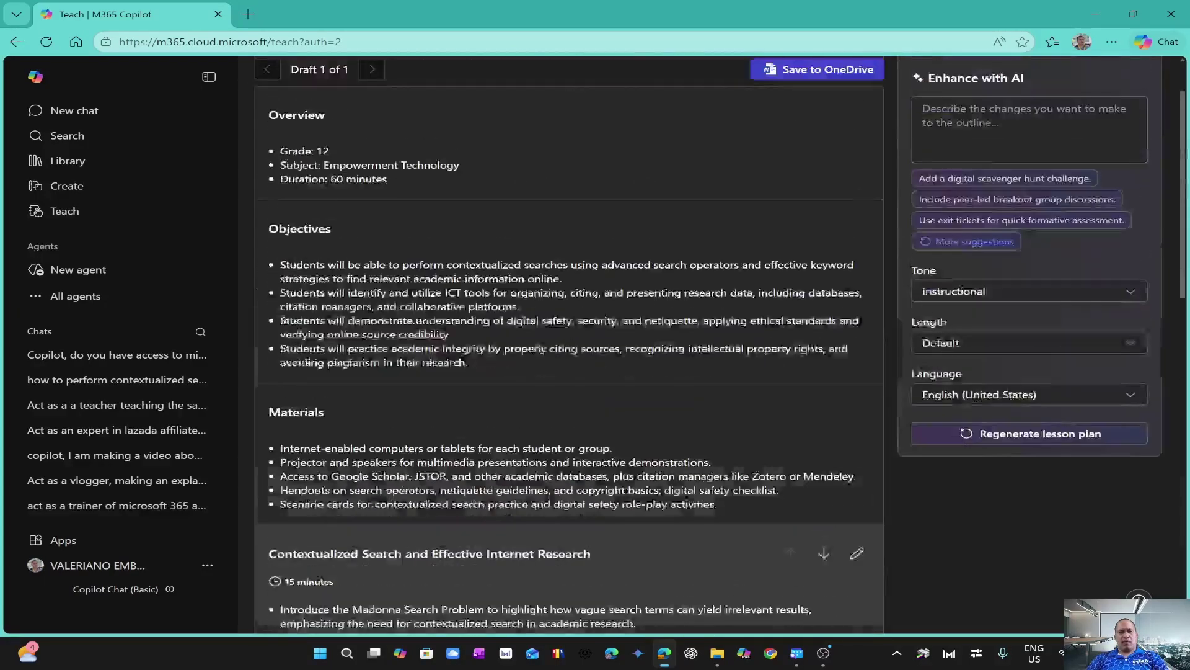
Add a new section at the end of the lesson plan and try the title "Short Quizz".
scroll(569, 347, down, 15)
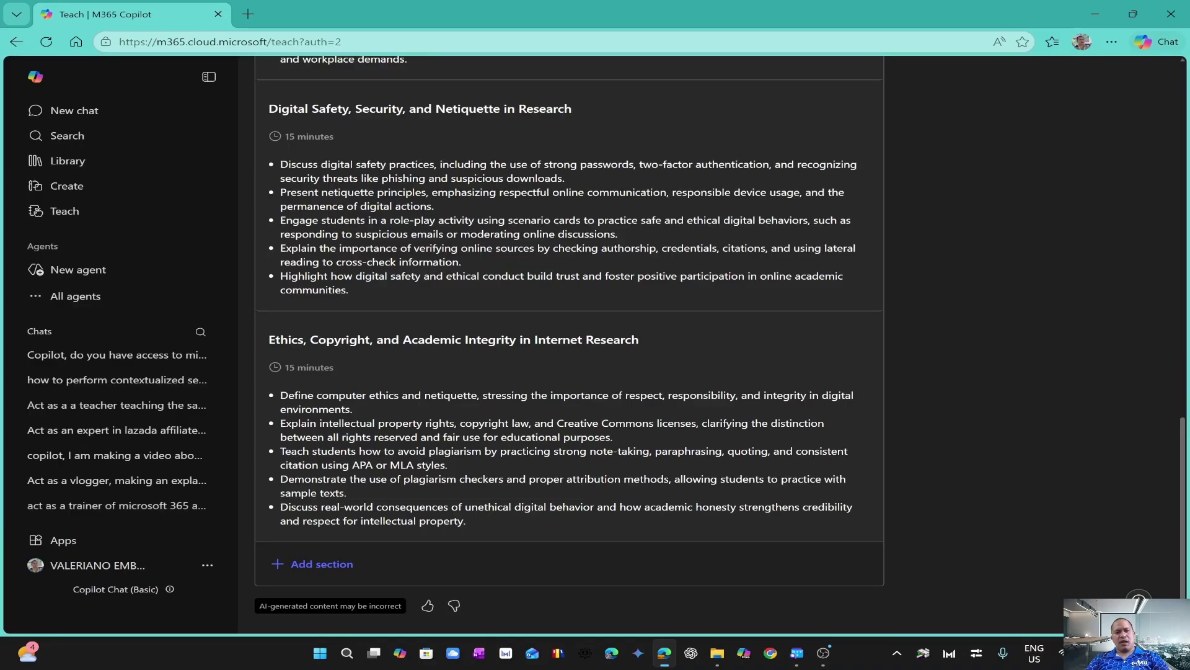
click(322, 564)
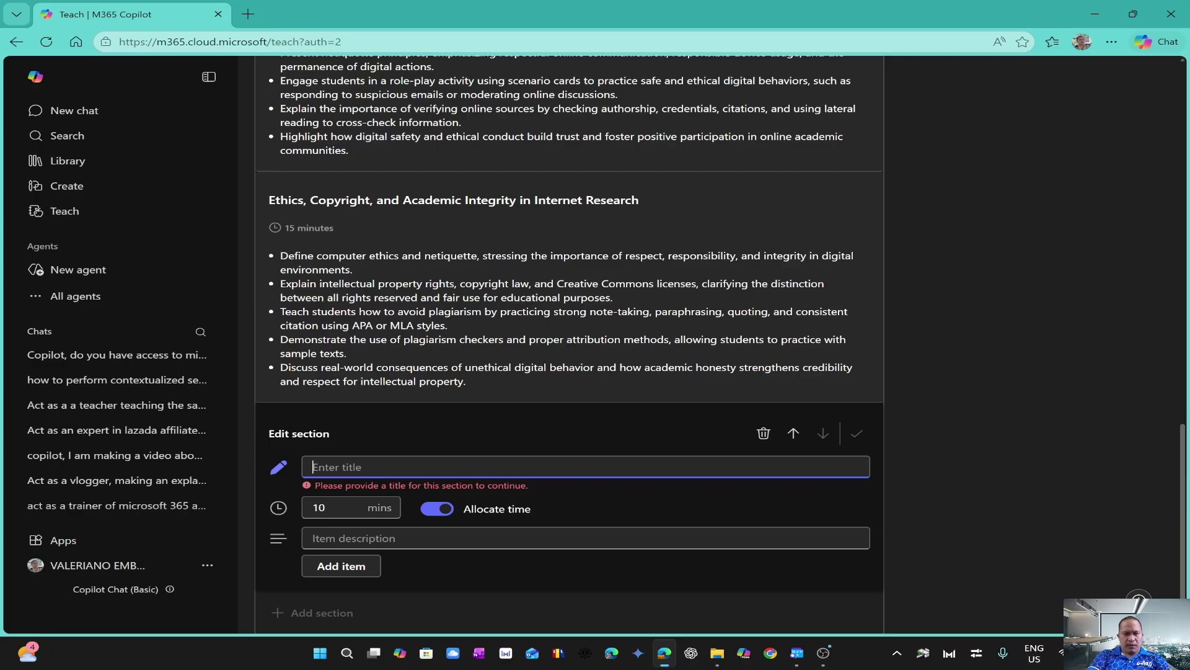
text(E)
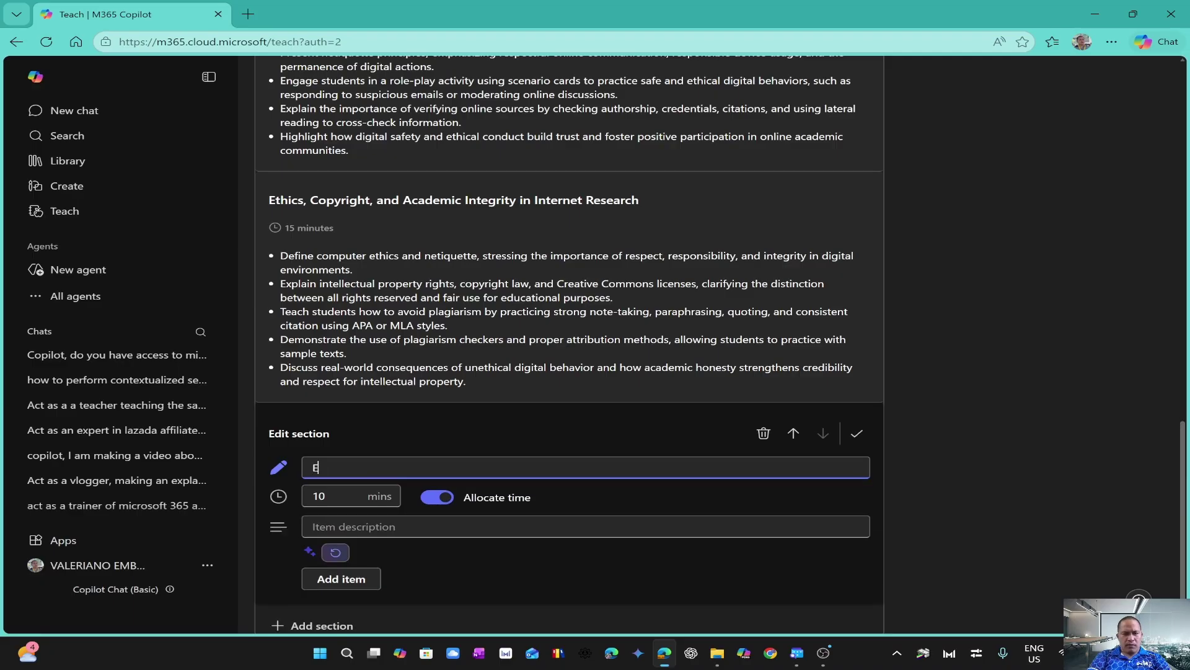
scroll(569, 341, down, 1)
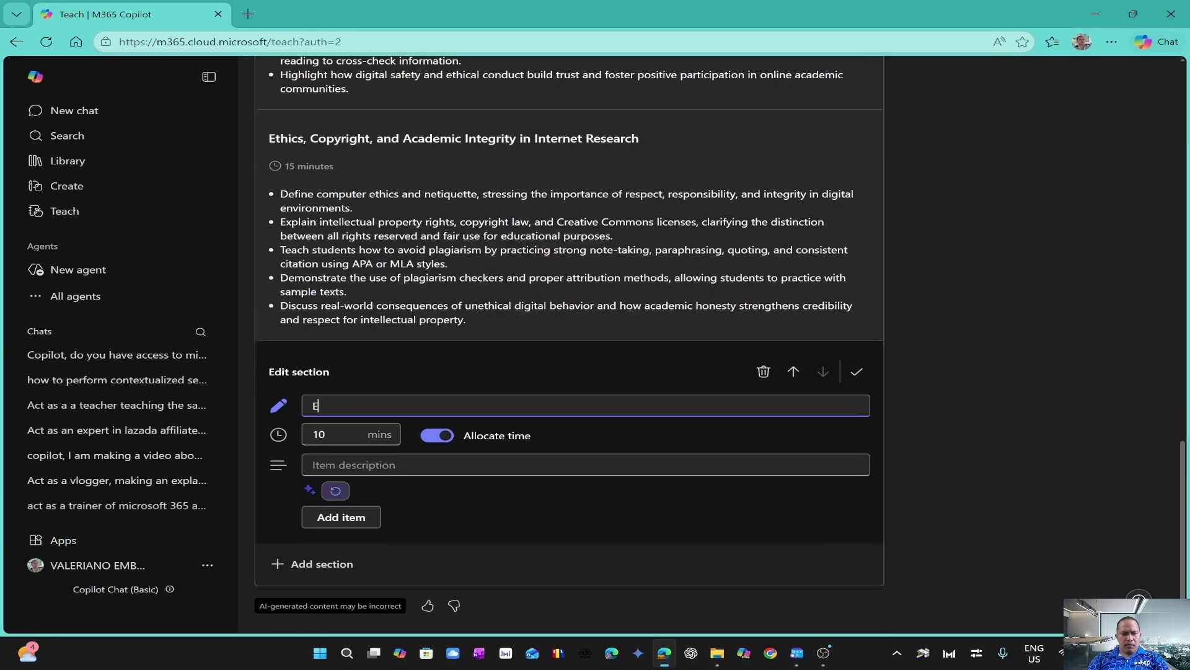
key(BackSpace)
text(Sho)
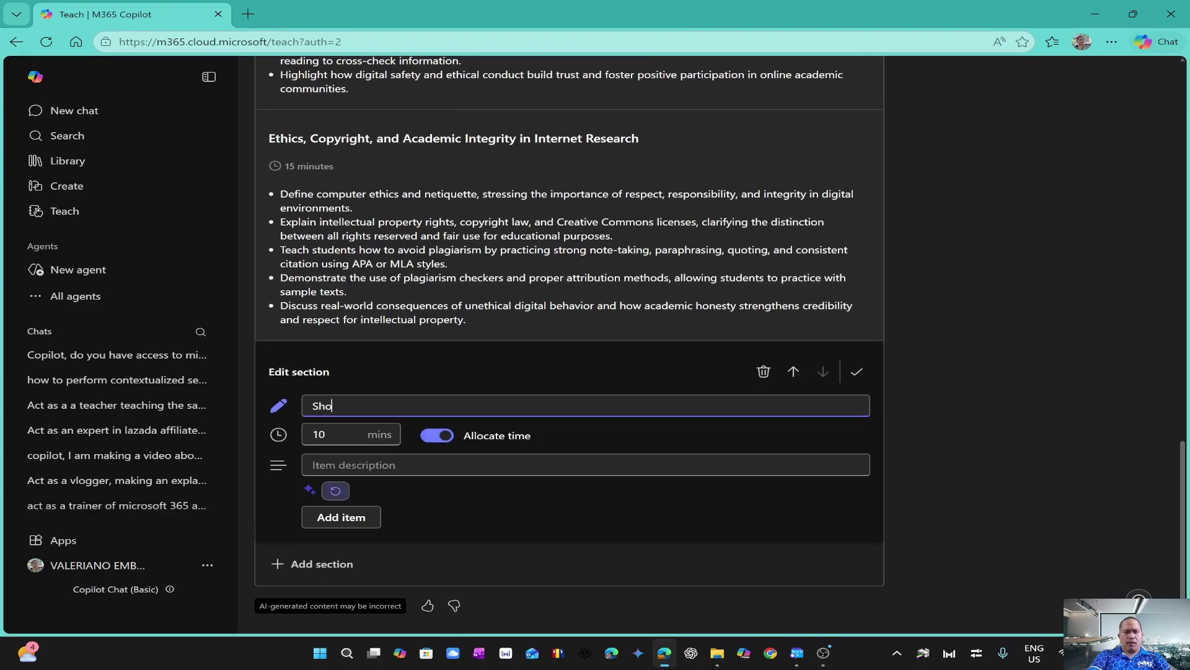
text(rt Quizz)
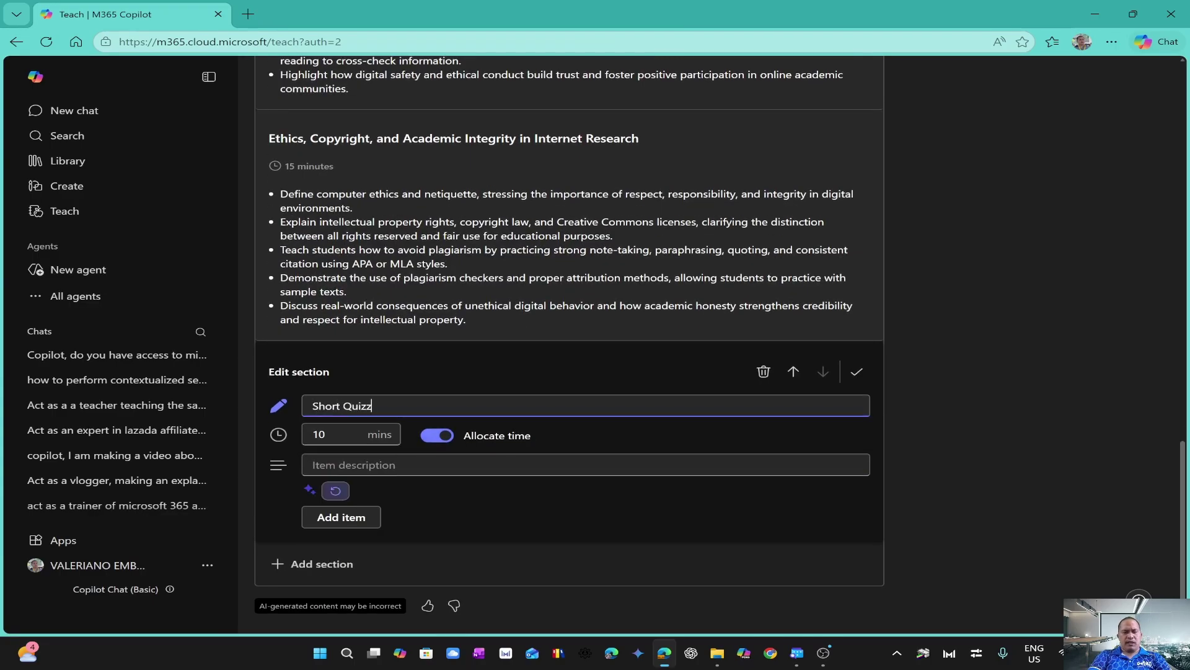
text( for thi)
key(BackSpace)
key(BackSpace)
key(BackSpace)
key(BackSpace)
key(BackSpace)
key(BackSpace)
key(BackSpace)
key(BackSpace)
key(BackSpace)
key(BackSpace)
key(BackSpace)
key(BackSpace)
key(BackSpace)
key(BackSpace)
key(BackSpace)
key(BackSpace)
key(BackSpace)
key(BackSpace)
key(BackSpace)
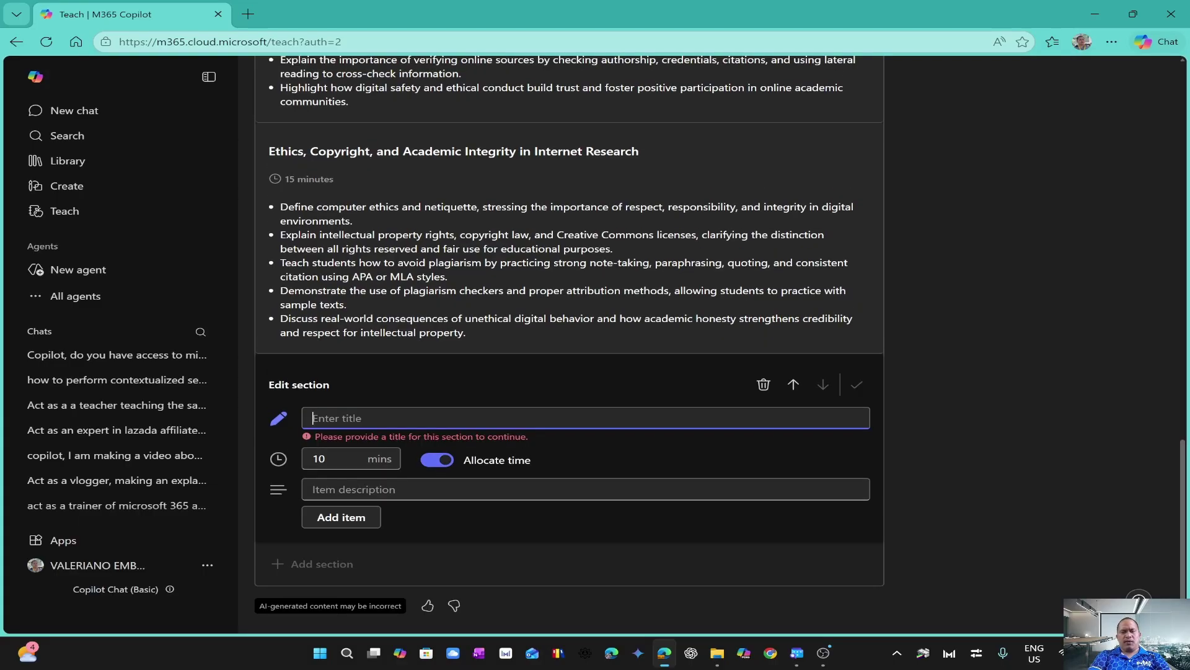
Title the new section "5 multiple questions from this topic based on the material provided".
text(10 questio)
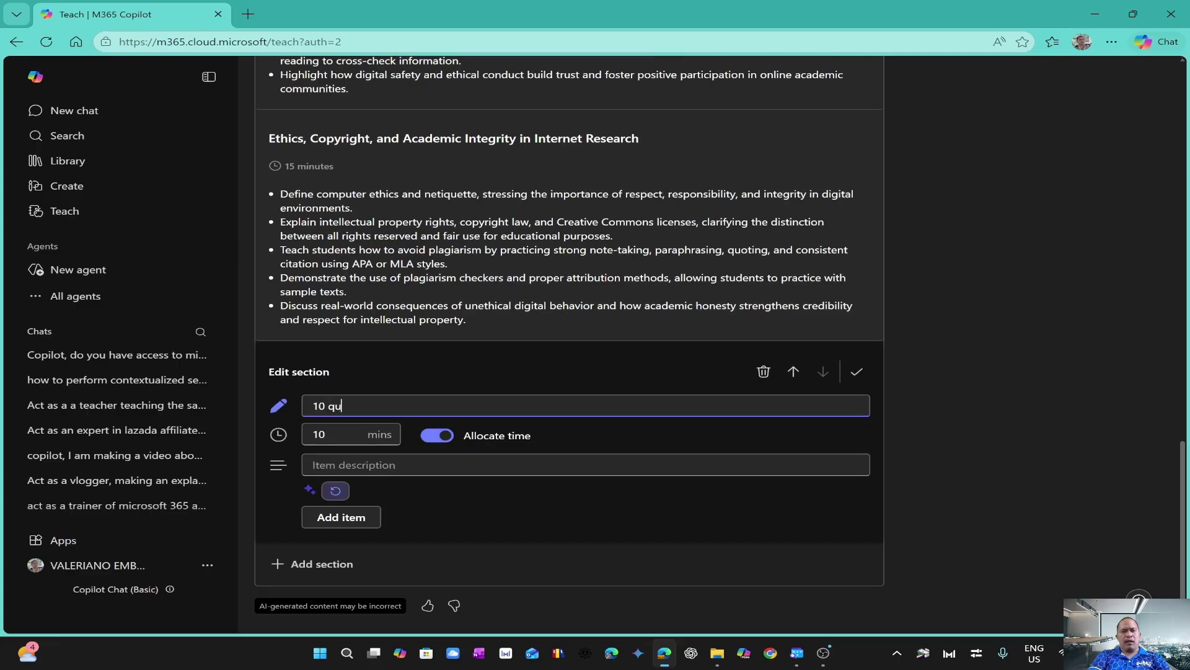
key(BackSpace)
key(BackSpace)
key(BackSpace)
key(BackSpace)
key(BackSpace)
key(BackSpace)
key(BackSpace)
key(BackSpace)
key(BackSpace)
key(BackSpace)
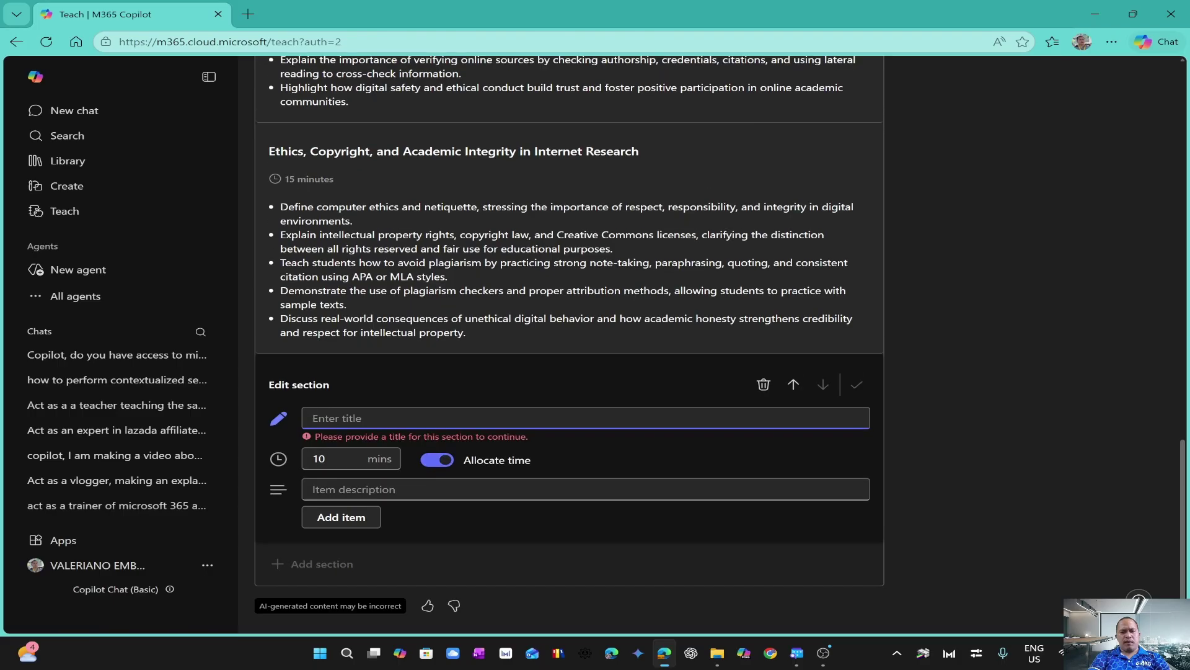
text(5 qu)
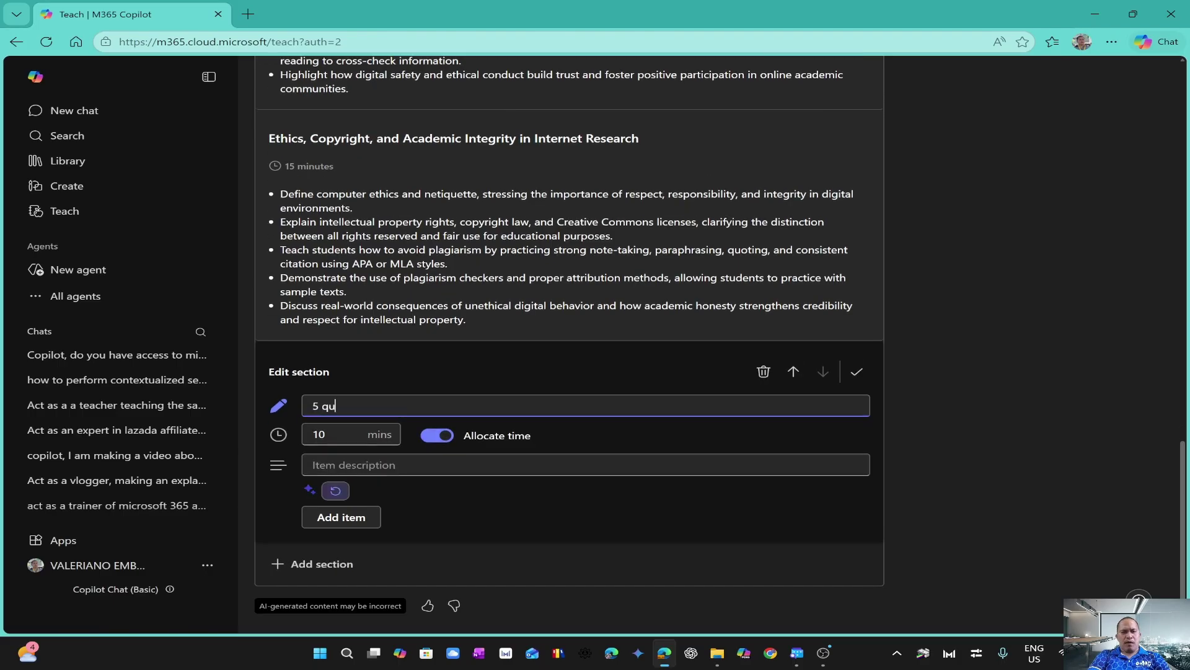
key(BackSpace)
key(BackSpace)
text(multiple question)
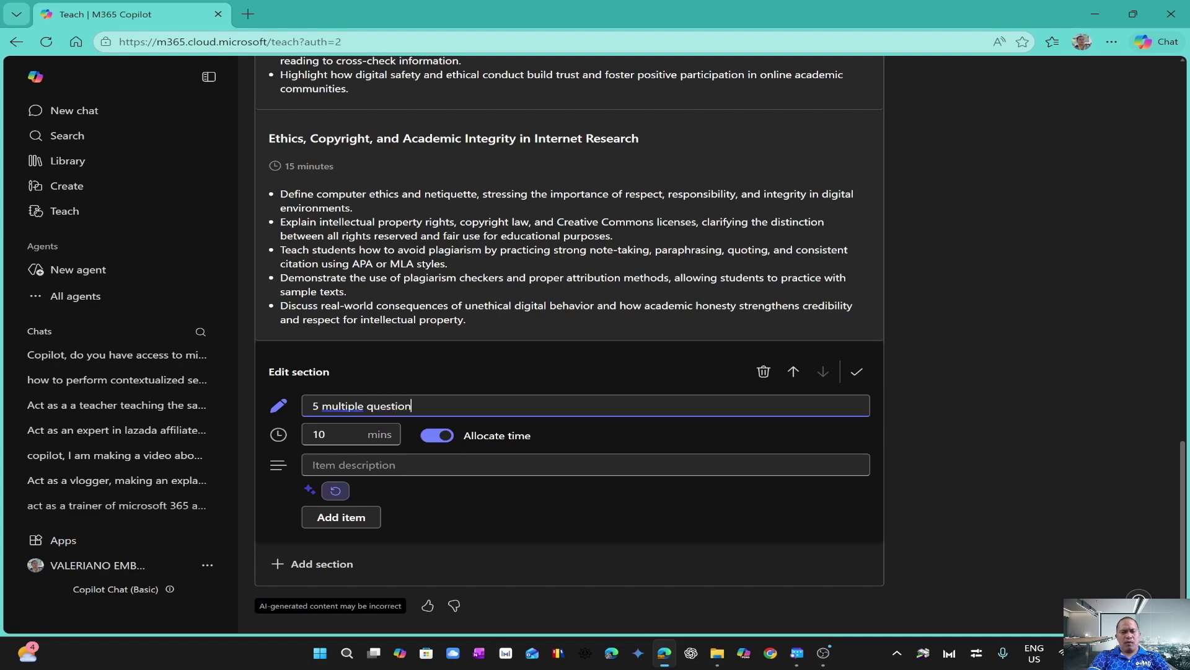
text(s from this top)
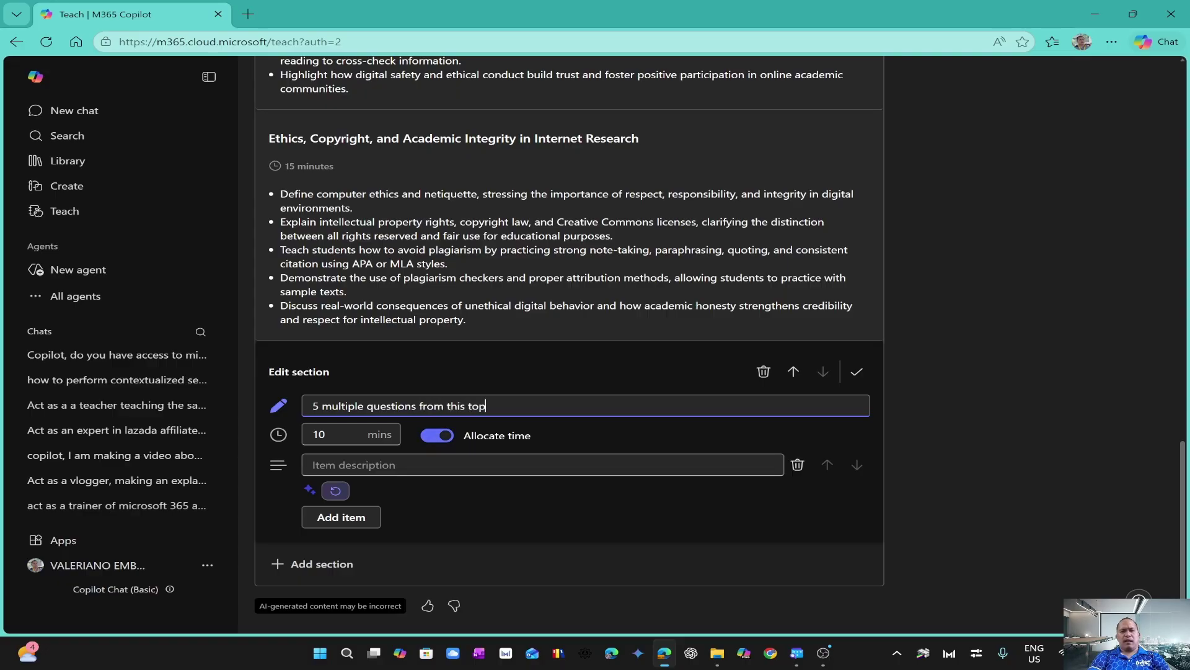
text(ic ba)
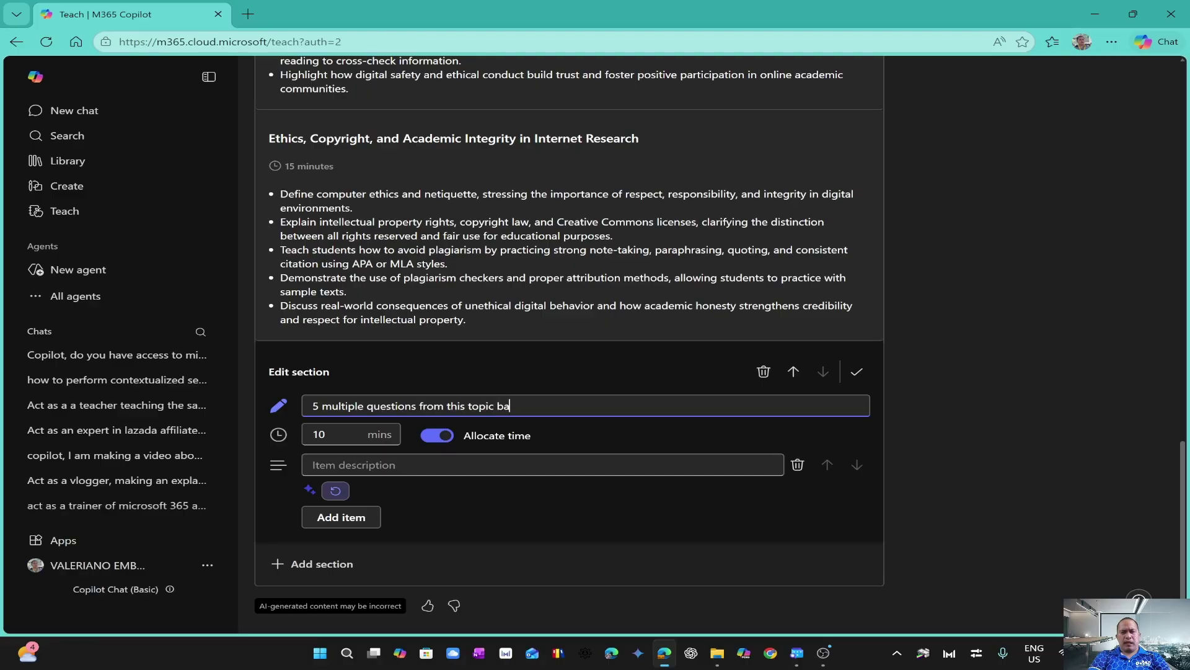
text(sed on the material)
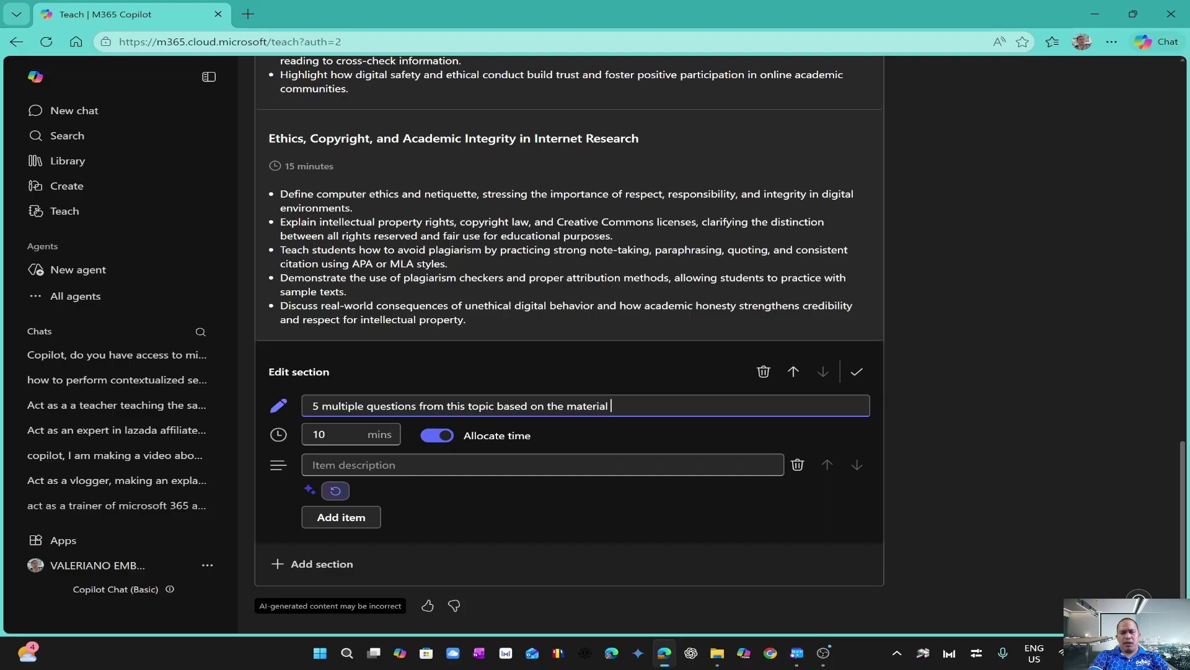
text(provided)
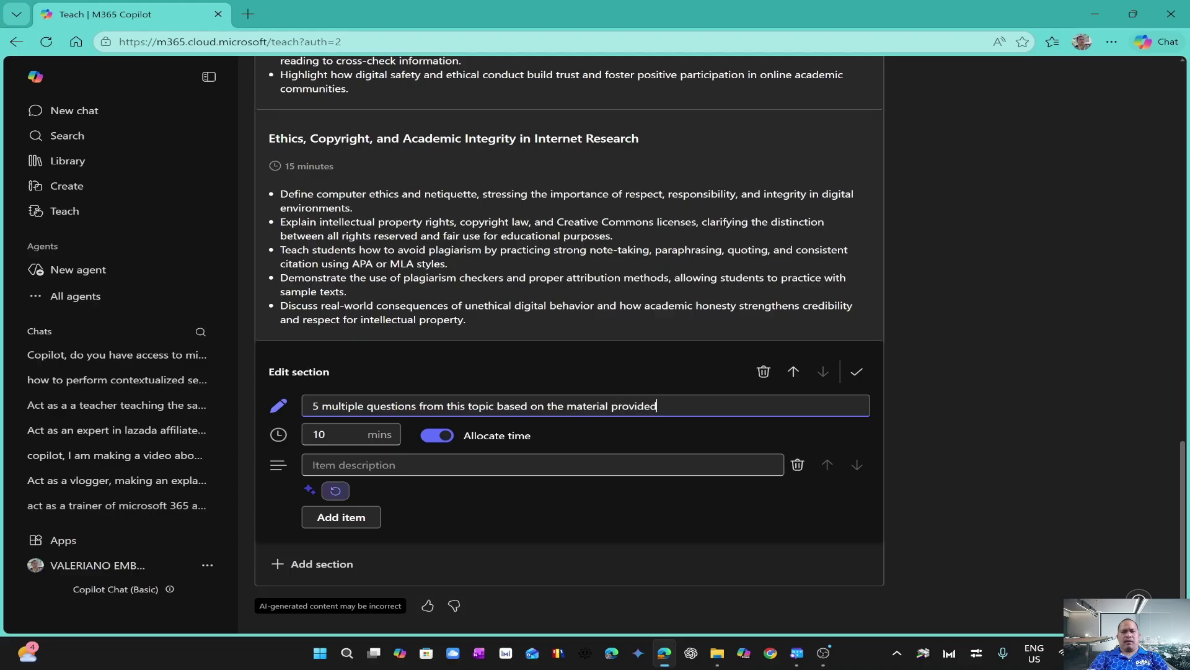
Set the new section's allocated time to 5 minutes.
click(328, 434)
key(BackSpace)
key(BackSpace)
text(5)
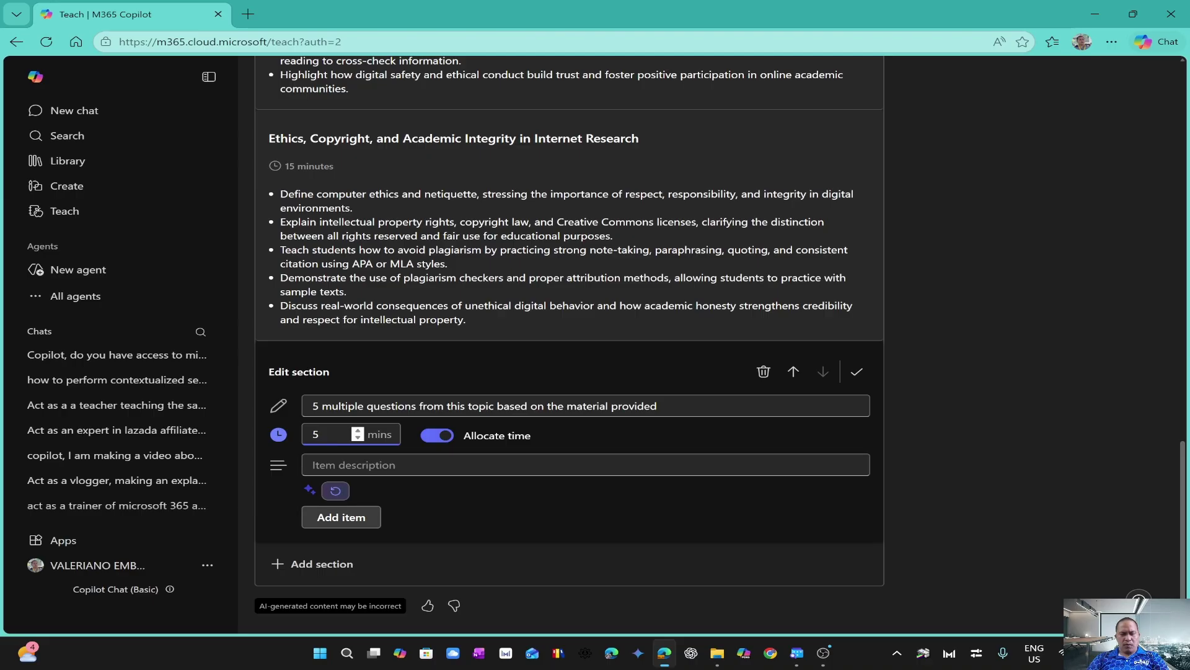
Enter "Make the questions moderately difficult" as the section's only item description and save the section.
click(341, 517)
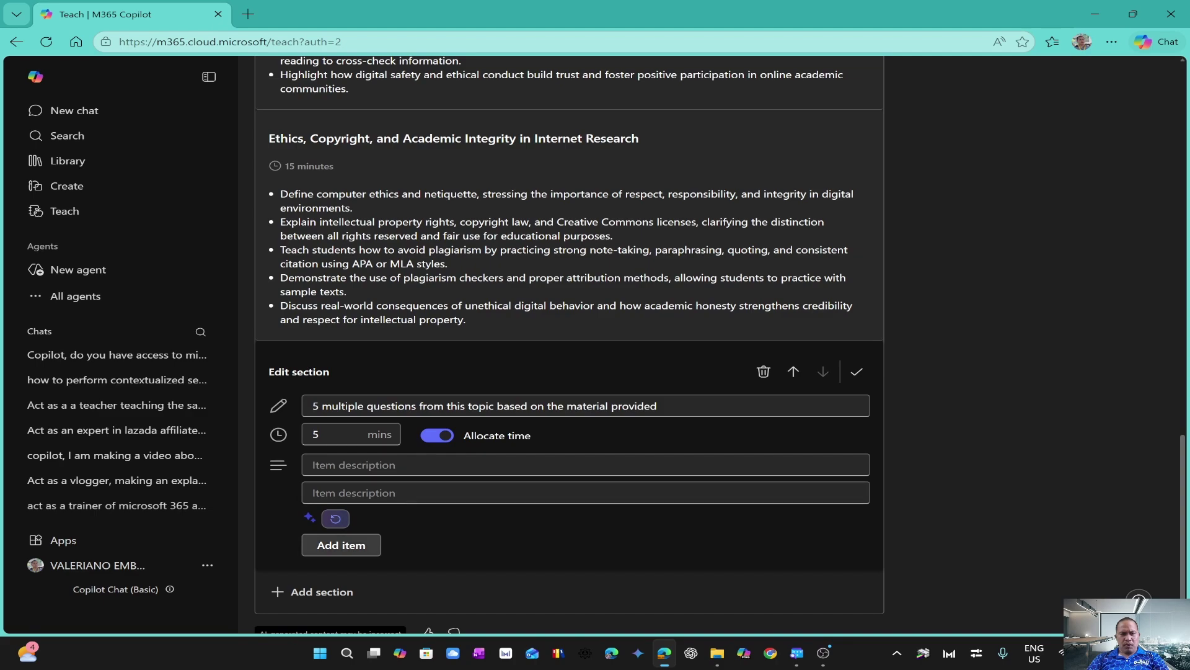
click(798, 492)
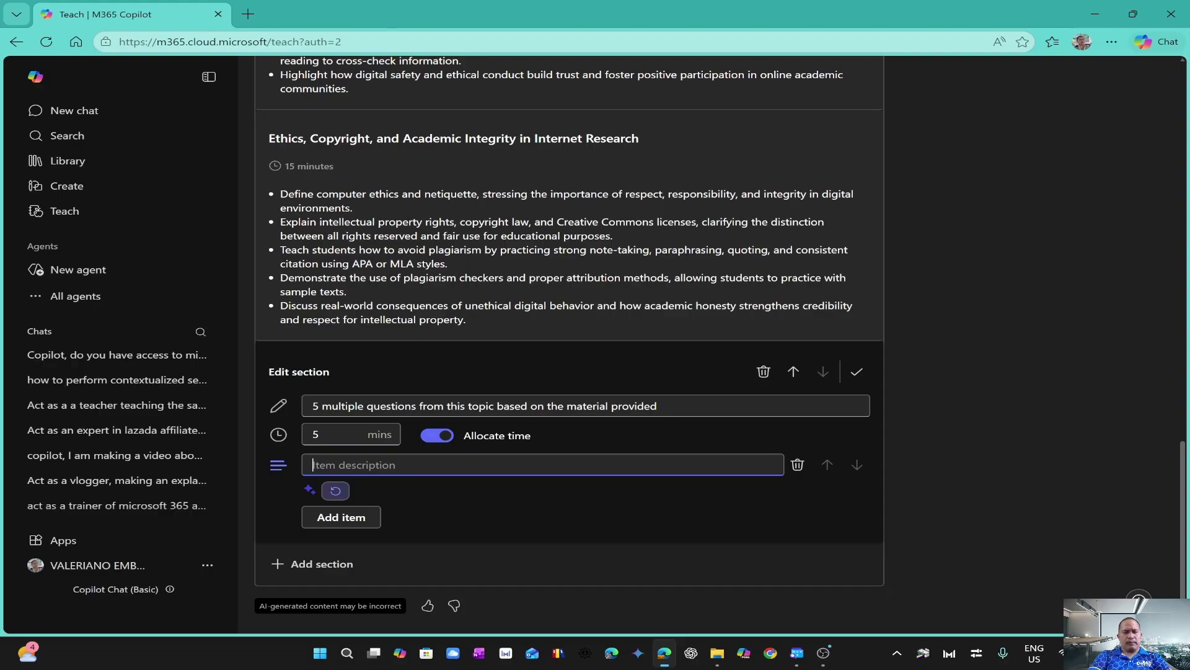
text(Make the qu)
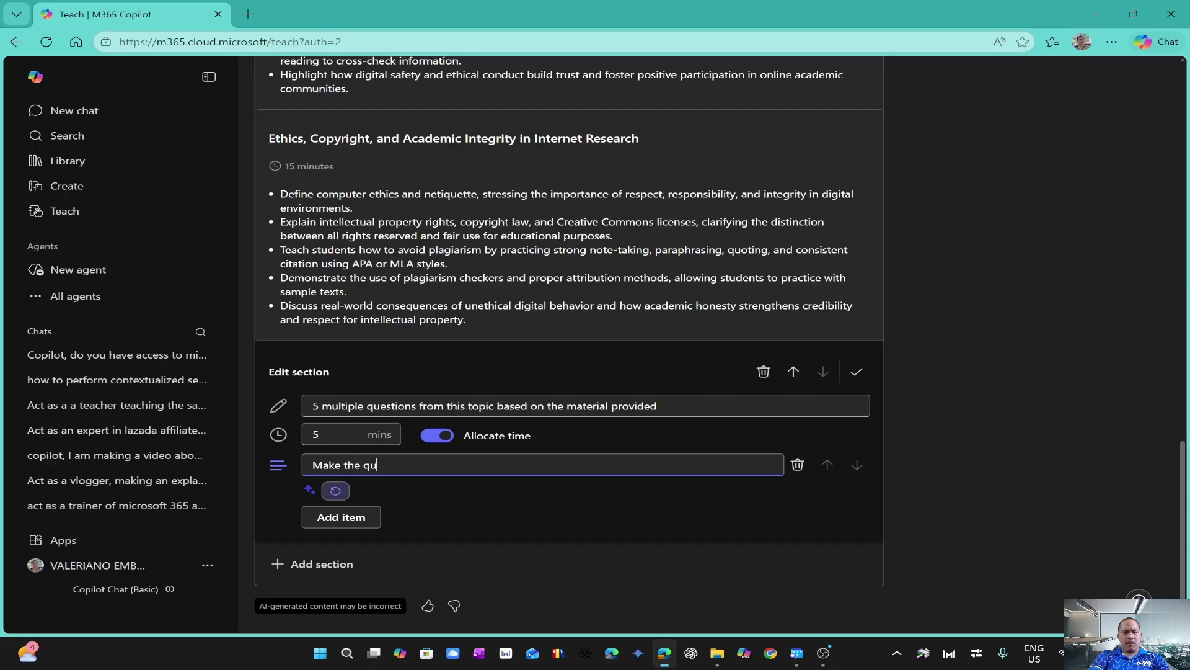
text(estions )
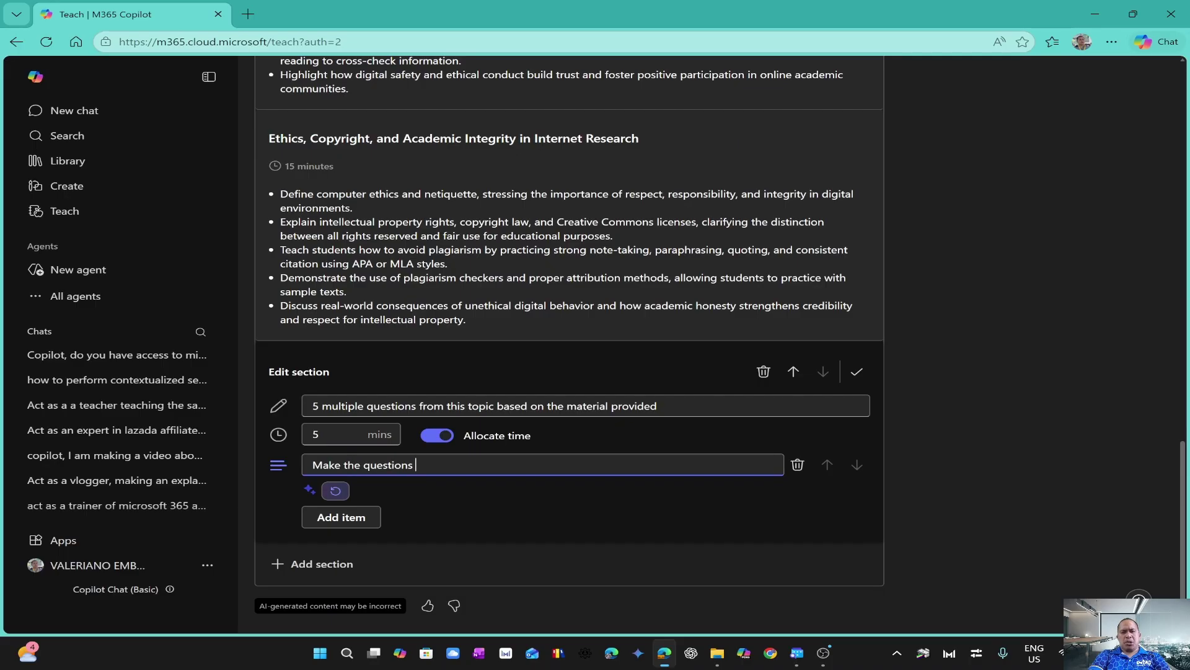
text(moder)
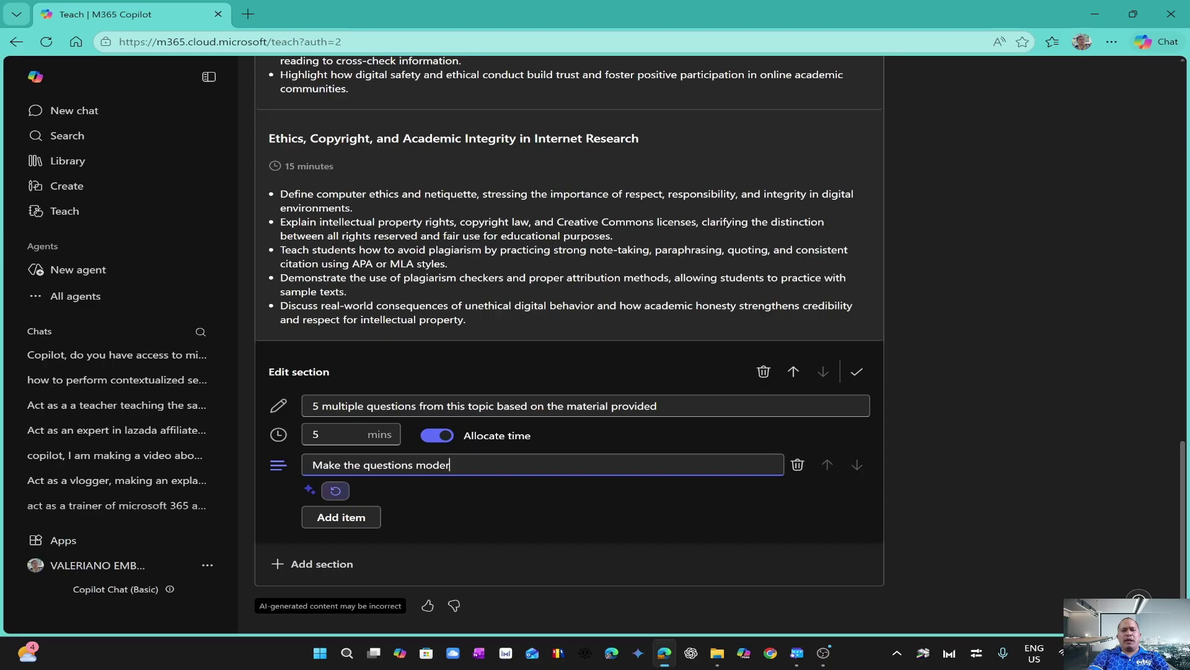
text(ately dif)
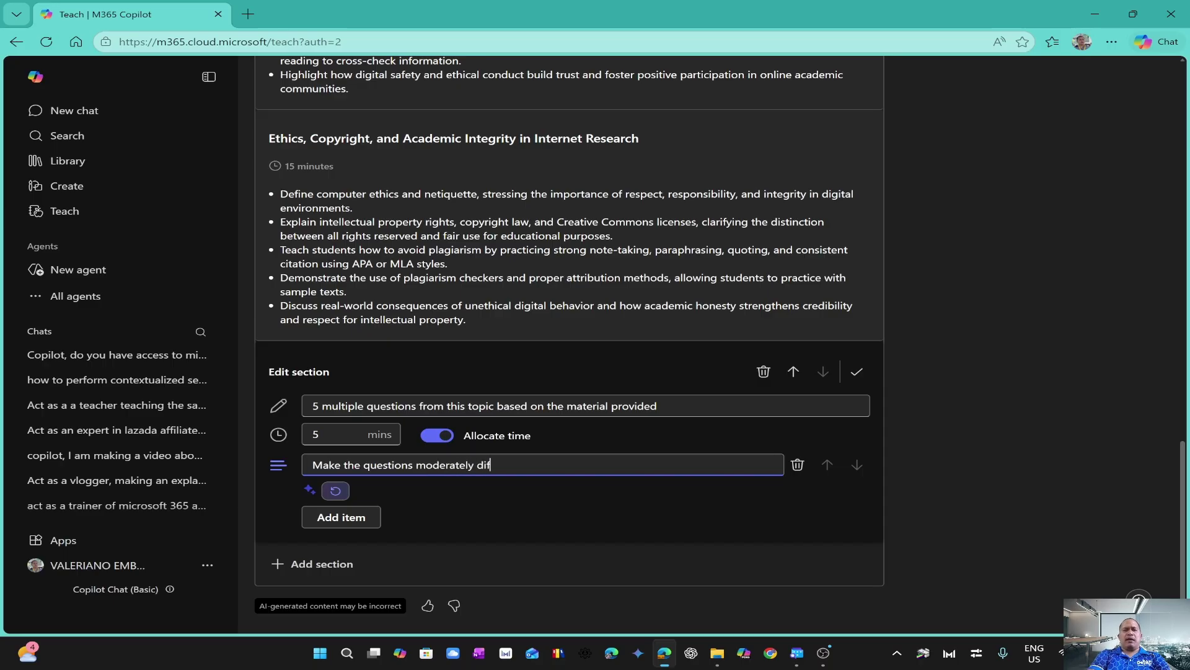
text(ficult)
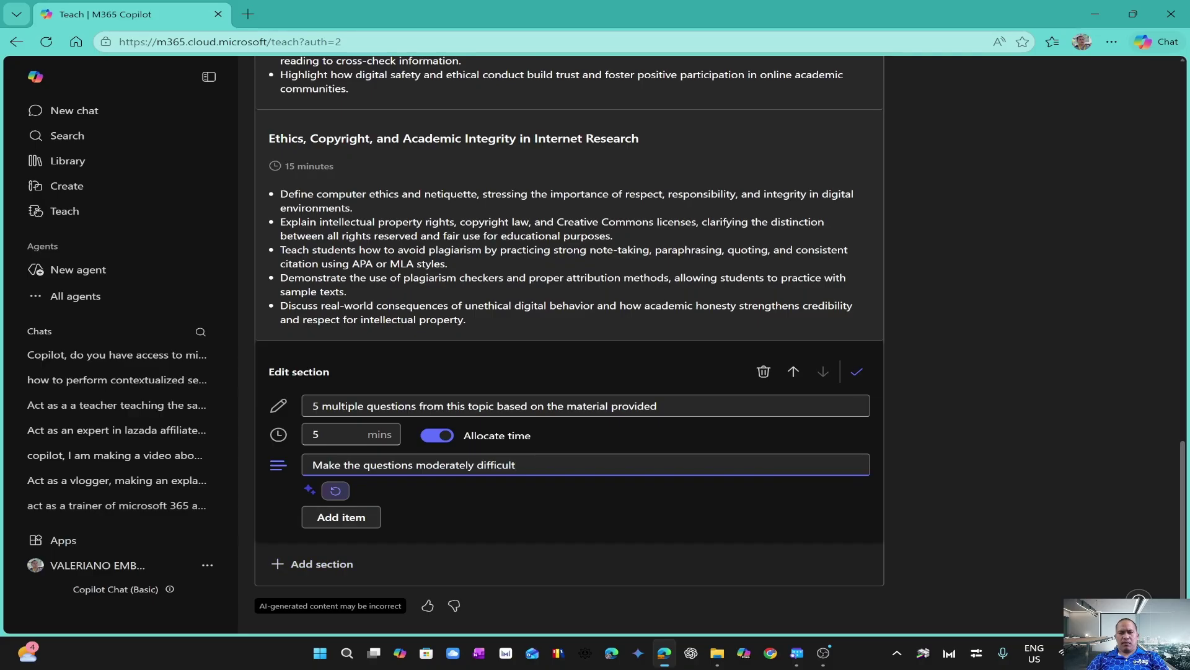
key(Return)
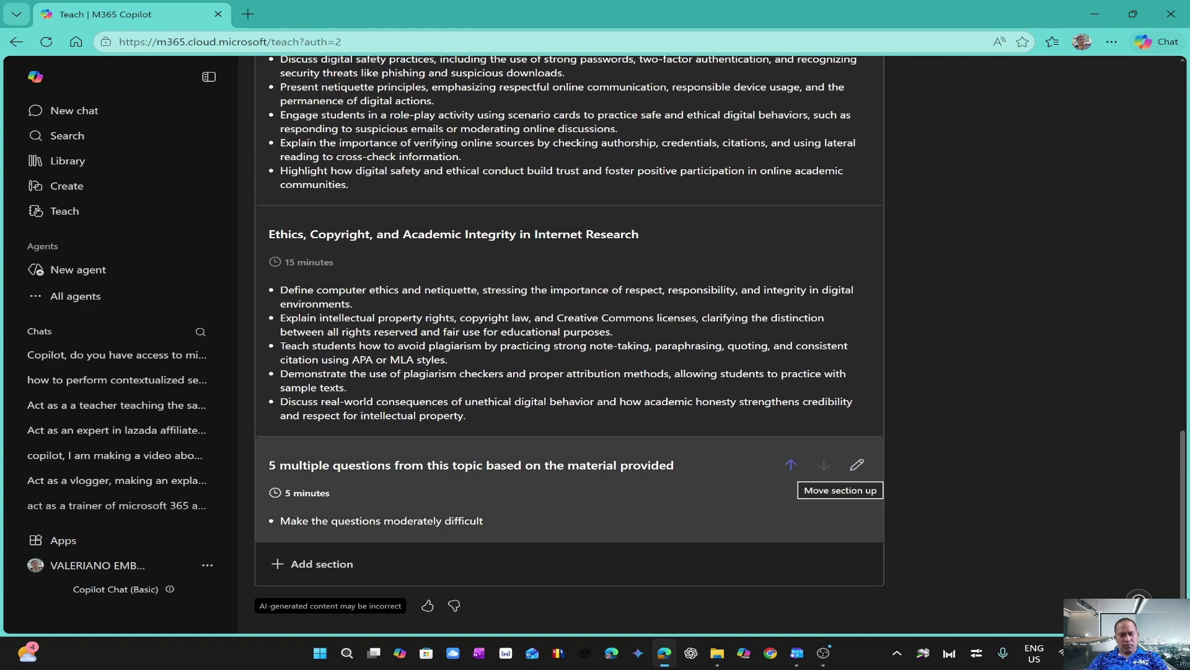
Delete the added section of multiple questions from the lesson plan.
click(857, 465)
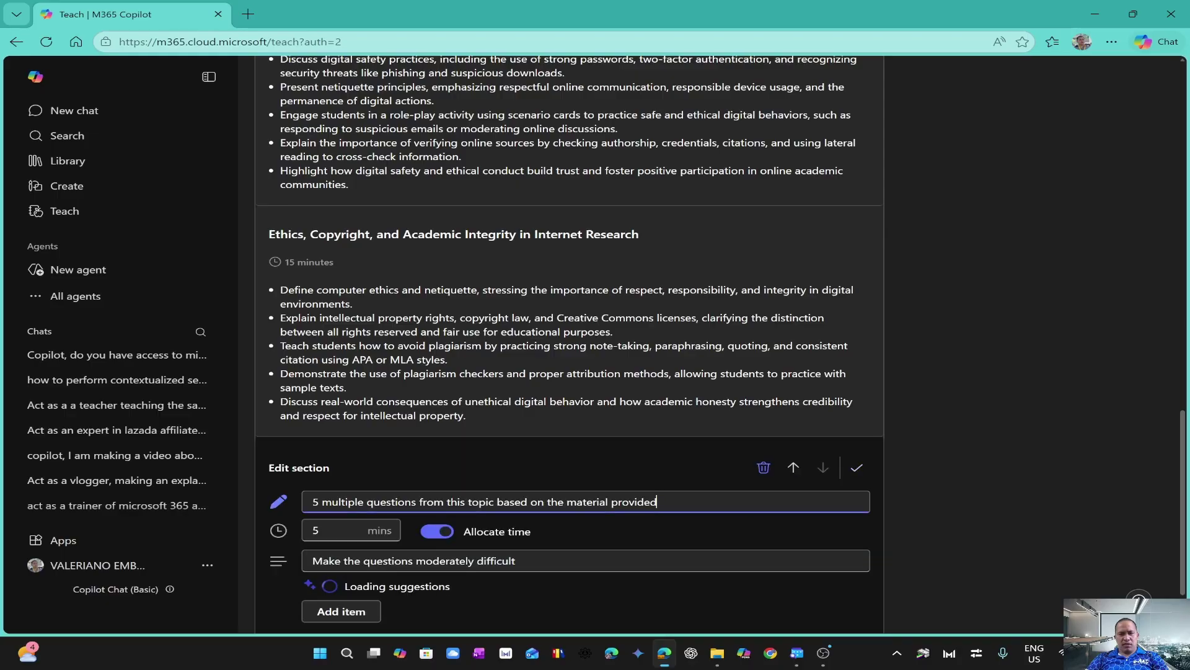
click(763, 467)
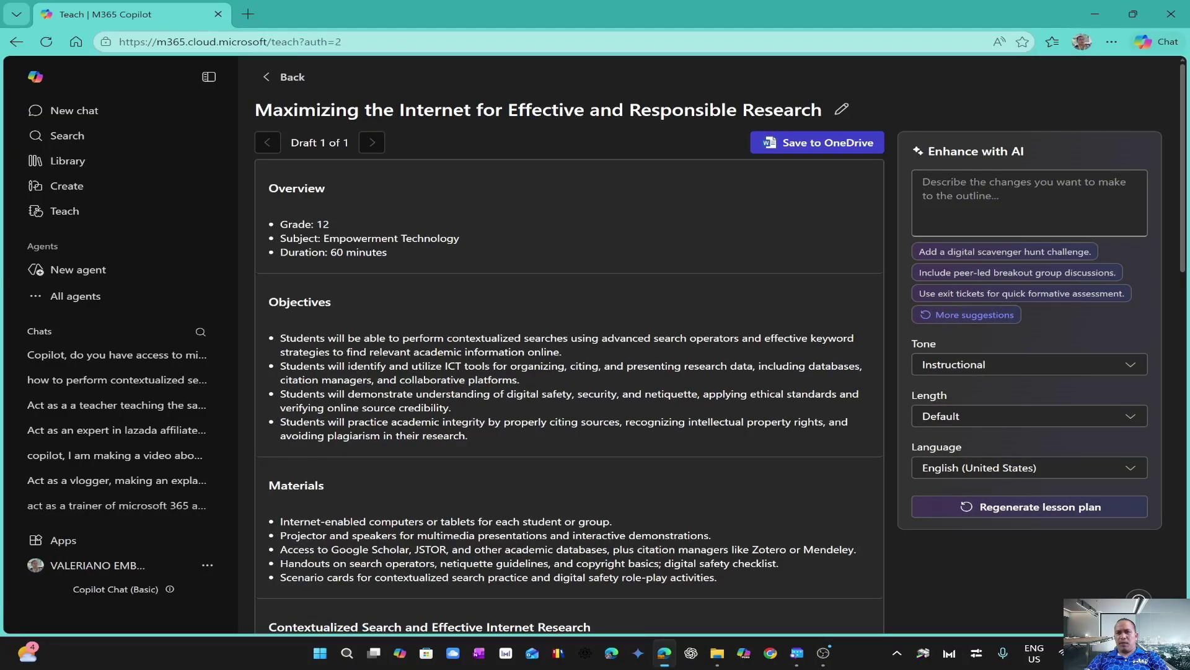
Begin the AI enhancement request for the lesson plan with "Add a section that contains the".
click(923, 182)
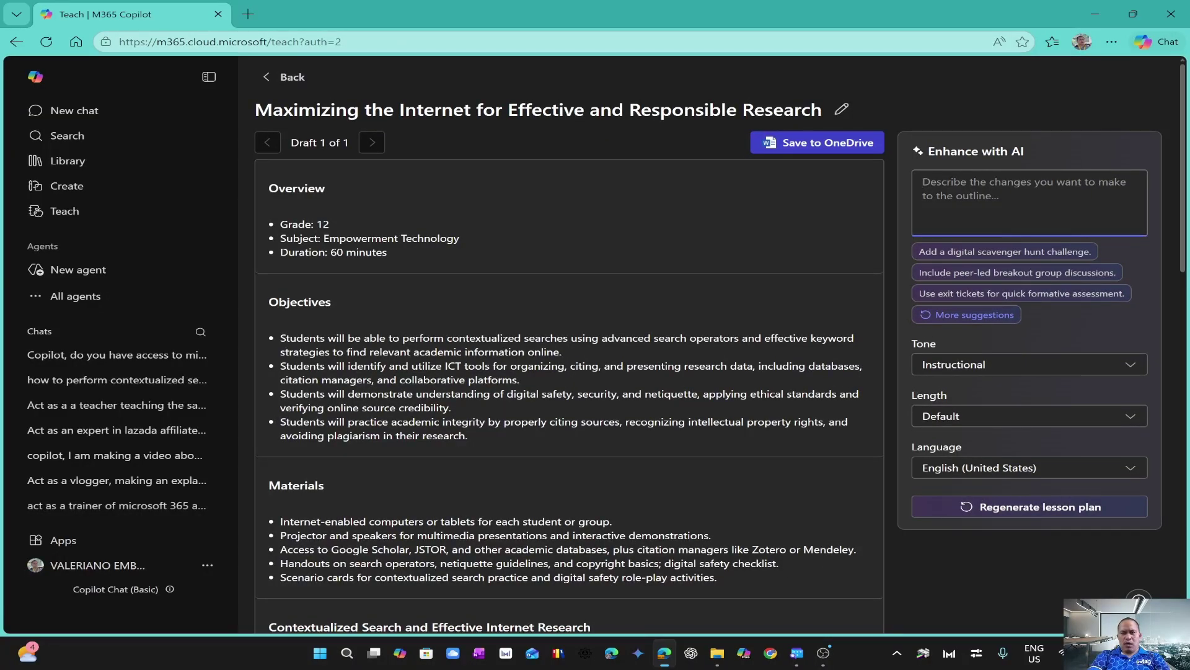
text(Add an item)
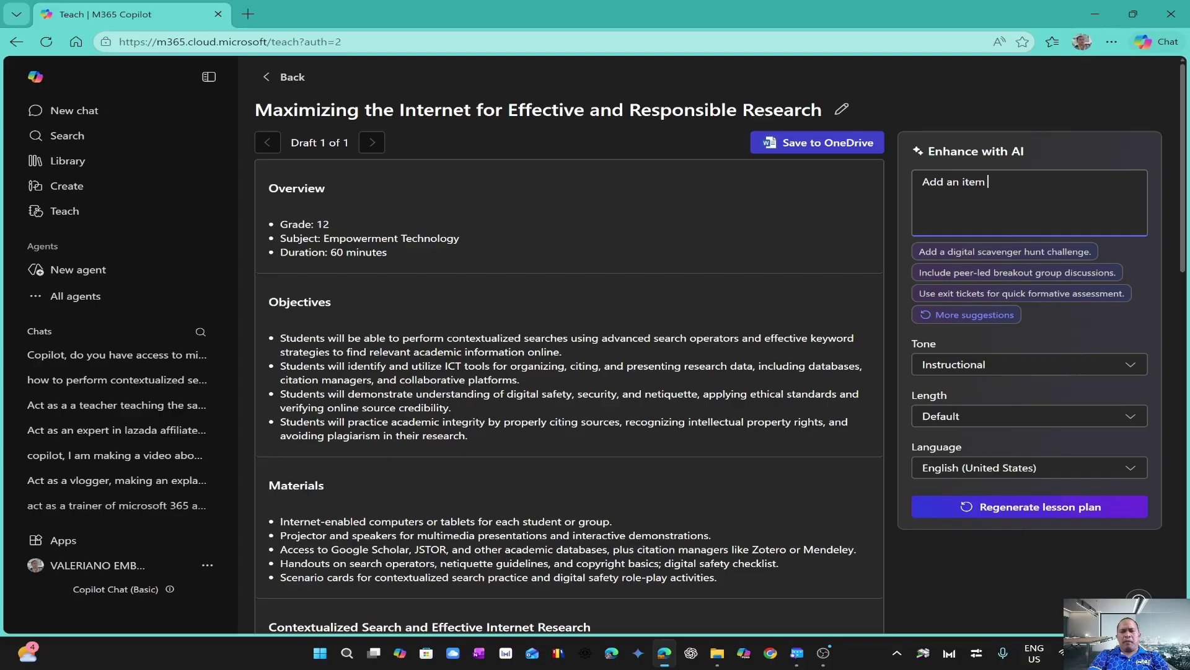
key(Return)
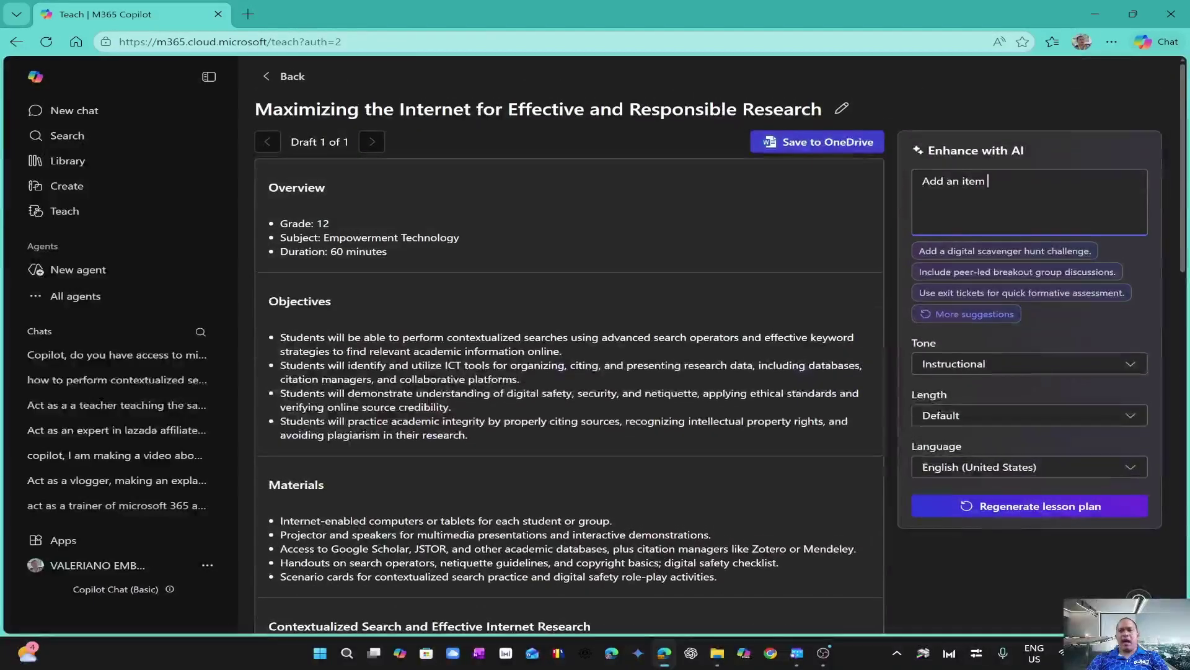
key(BackSpace)
key(BackSpace)
text(ection that contains the)
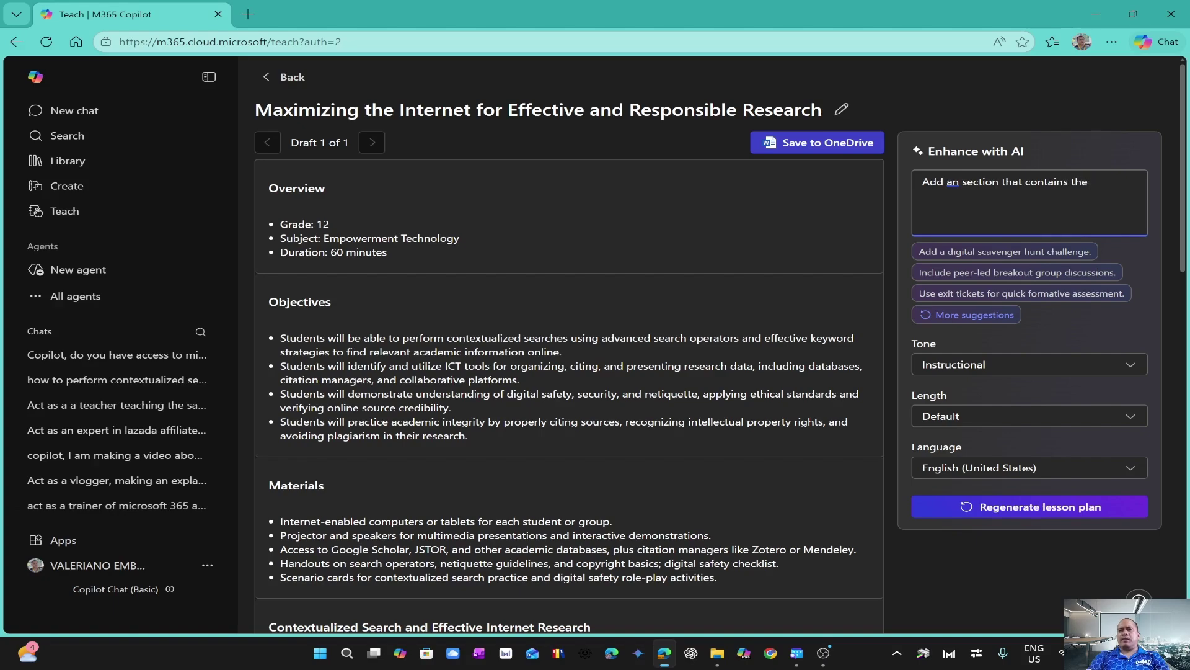
click(959, 182)
key(BackSpace)
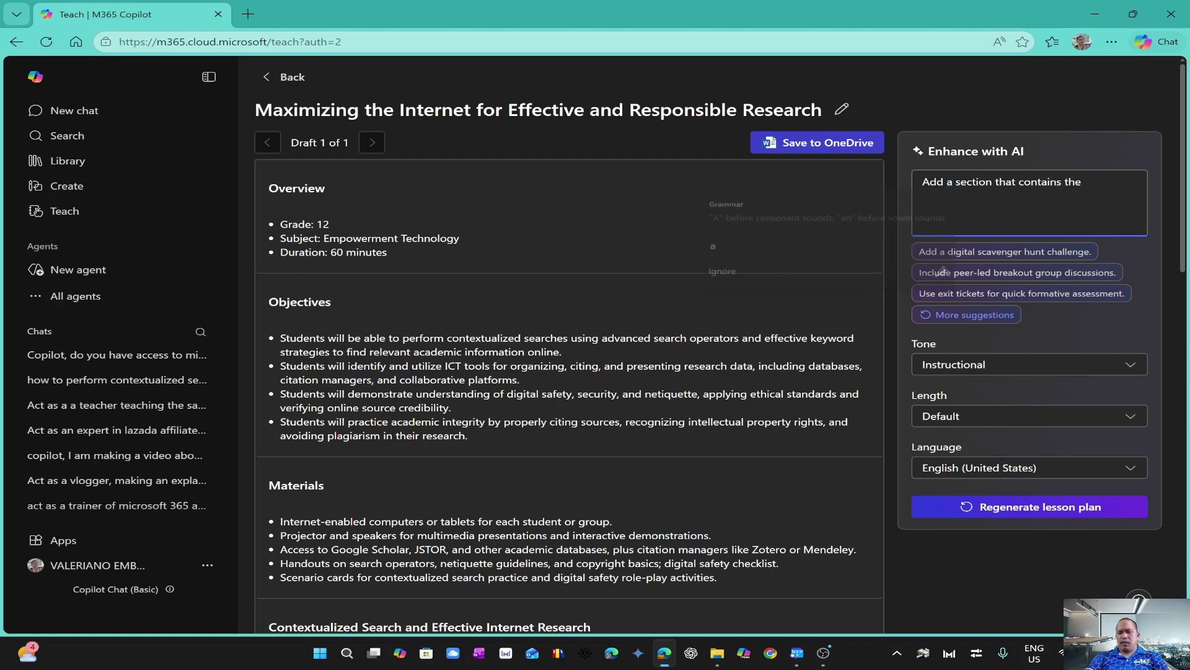
click(1084, 182)
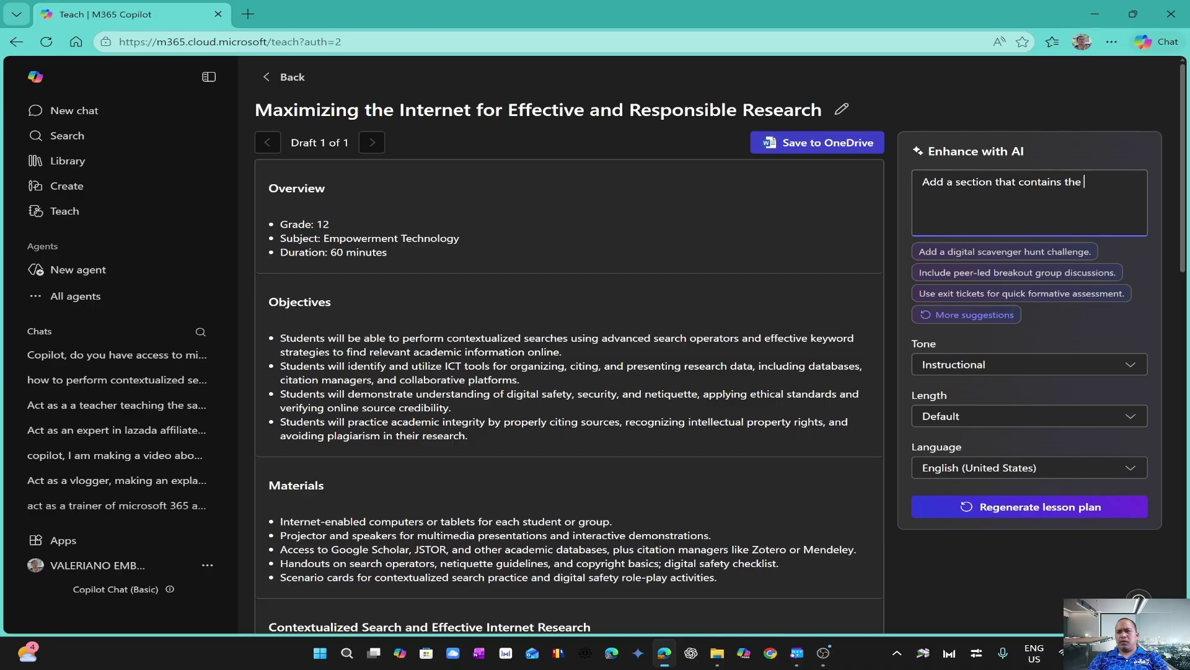
Continue the enhancement request by asking for 5 questions with moderate difficulty.
text(o)
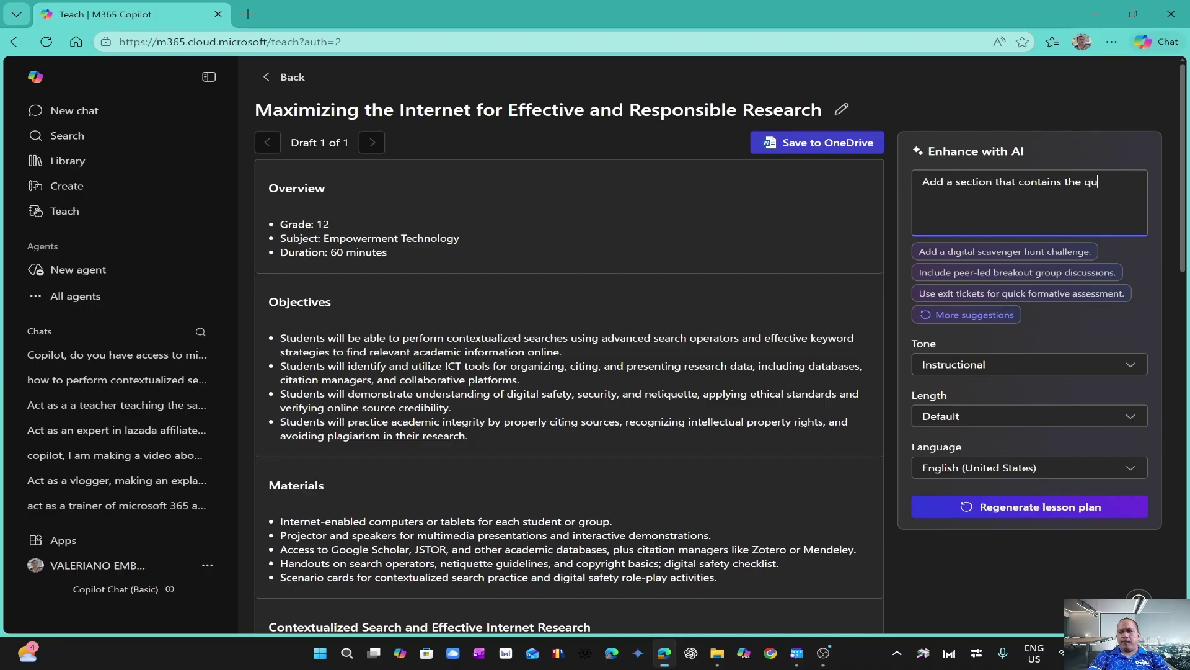
text(5)
text( multi)
key(BackSpace)
key(BackSpace)
key(BackSpace)
key(BackSpace)
key(BackSpace)
key(BackSpace)
text(questions)
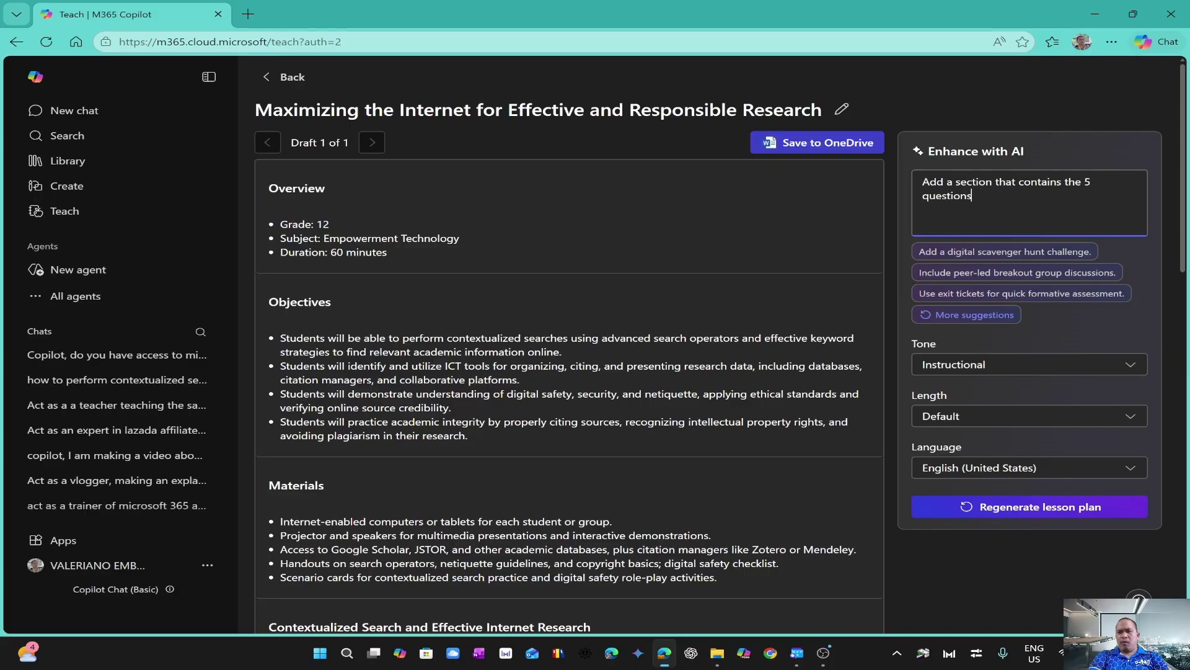
text( wit)
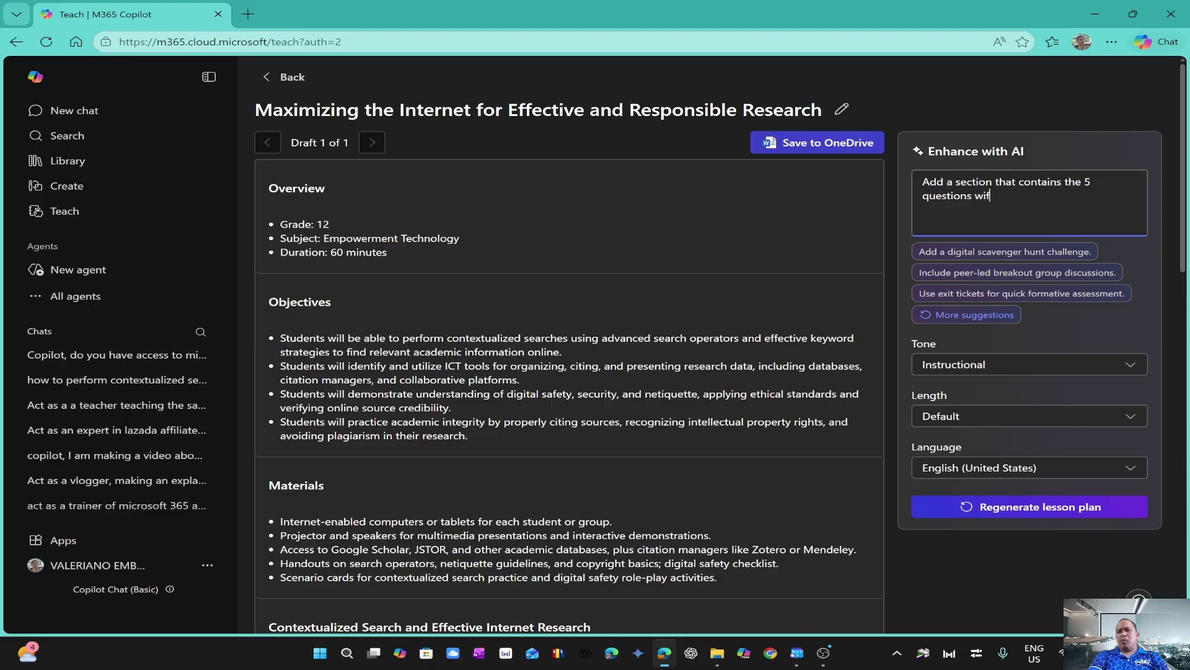
text(h moderate diffulty)
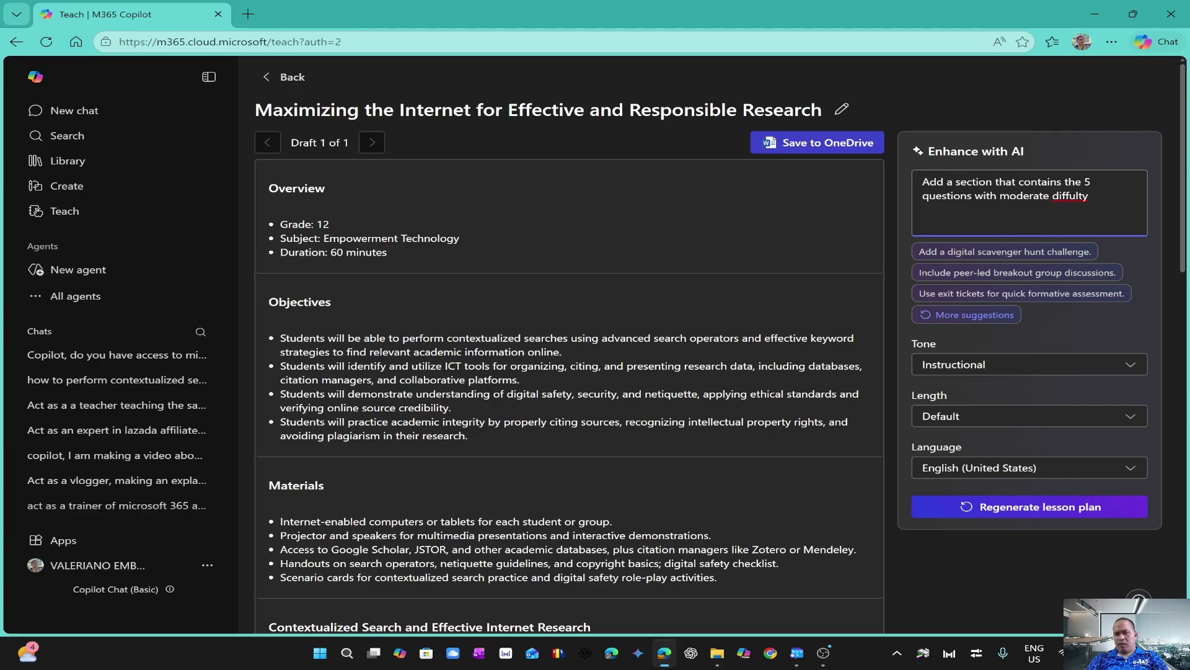
Change the number of questions in the enhancement request to 10.
key(BackSpace)
key(BackSpace)
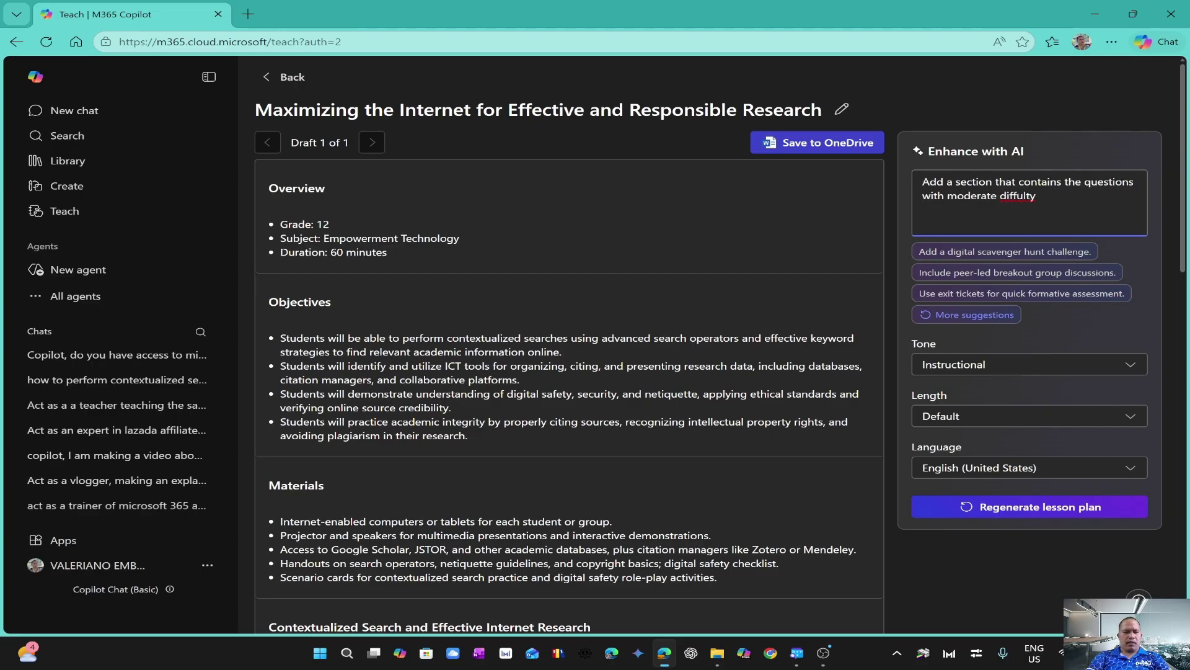
text(10)
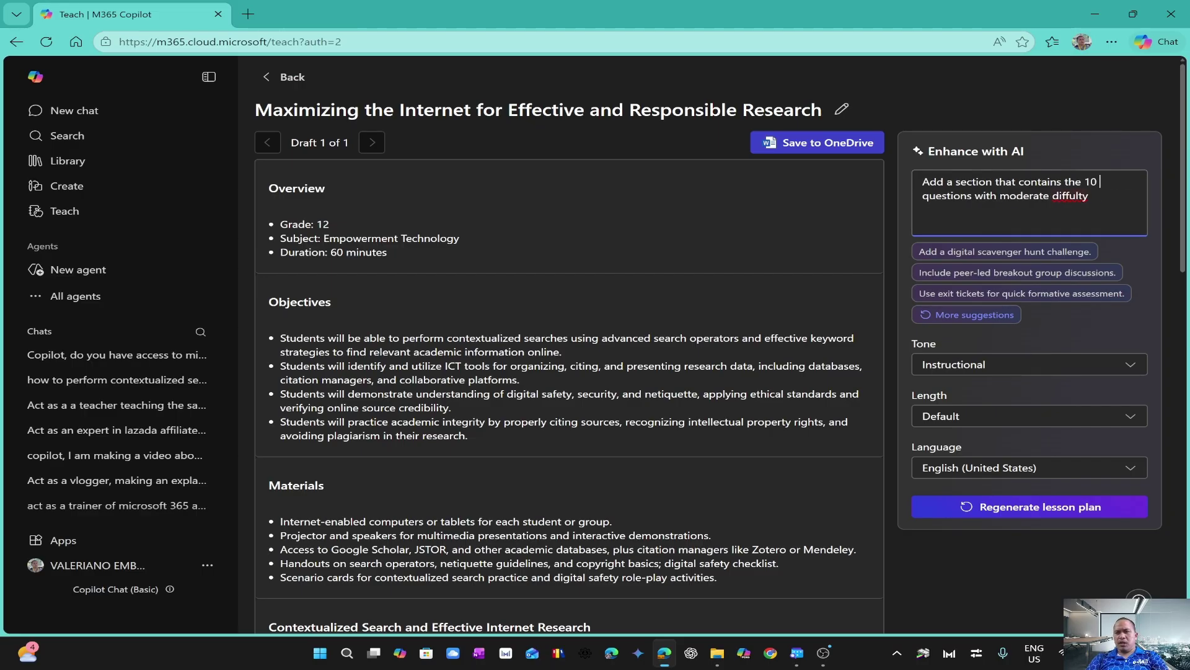
Correct the misspelled last word of the enhancement request to "difficulty".
right_click(1070, 196)
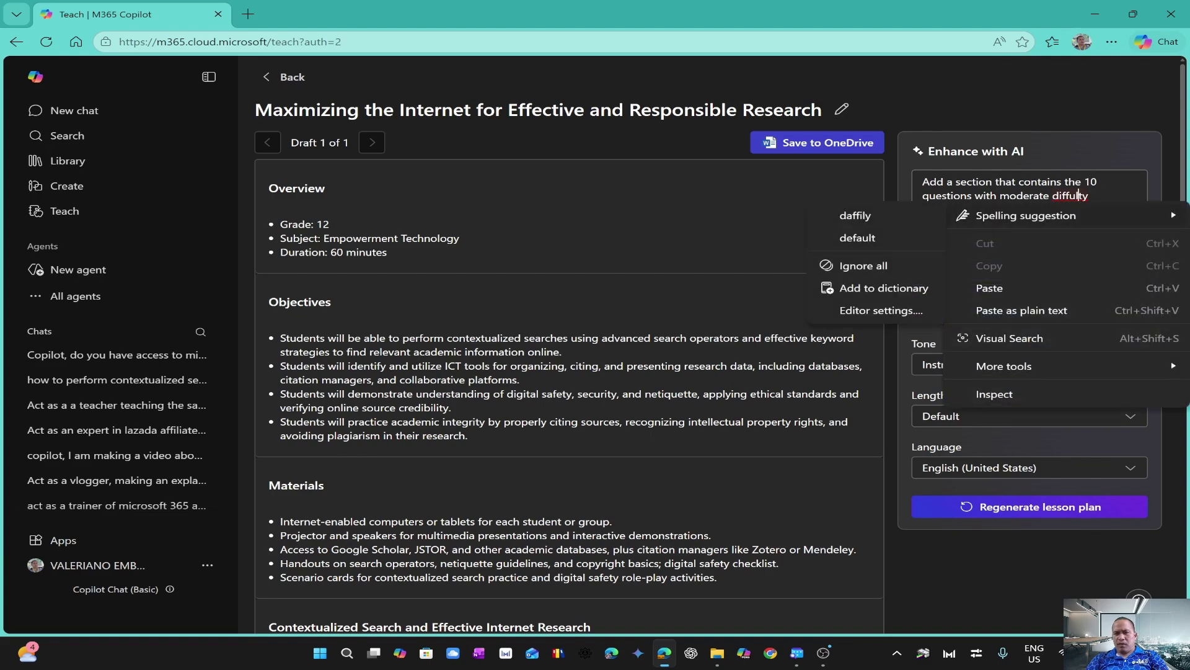
click(1070, 196)
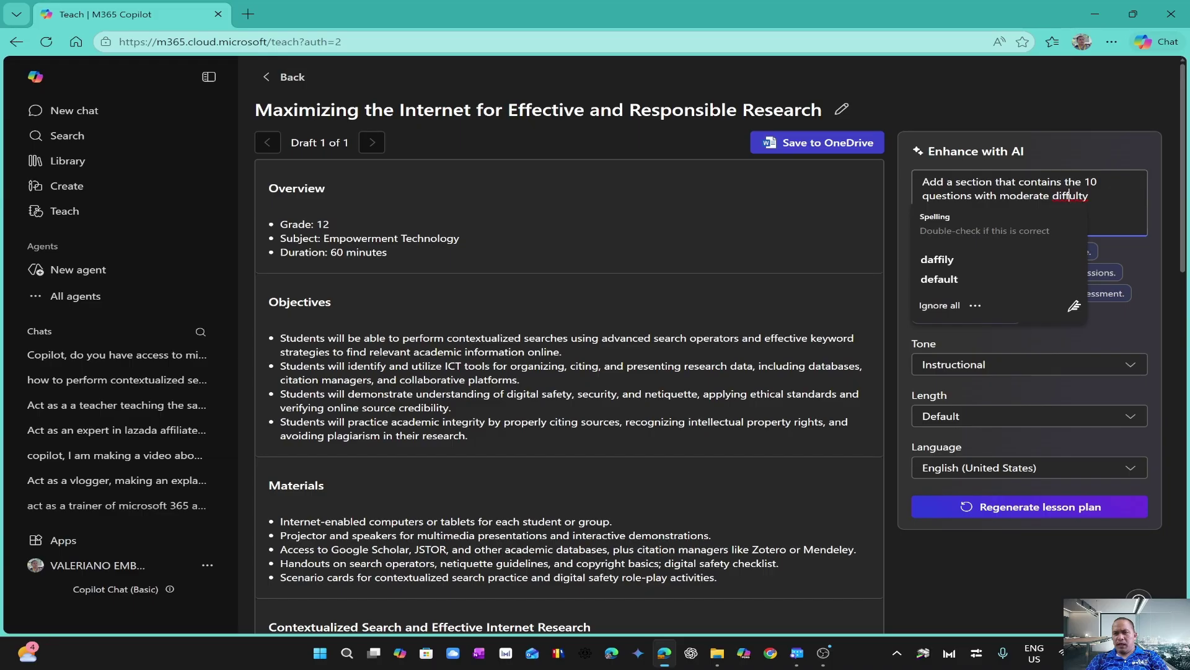
click(1092, 196)
key(BackSpace)
key(BackSpace)
key(BackSpace)
key(BackSpace)
text(iculty)
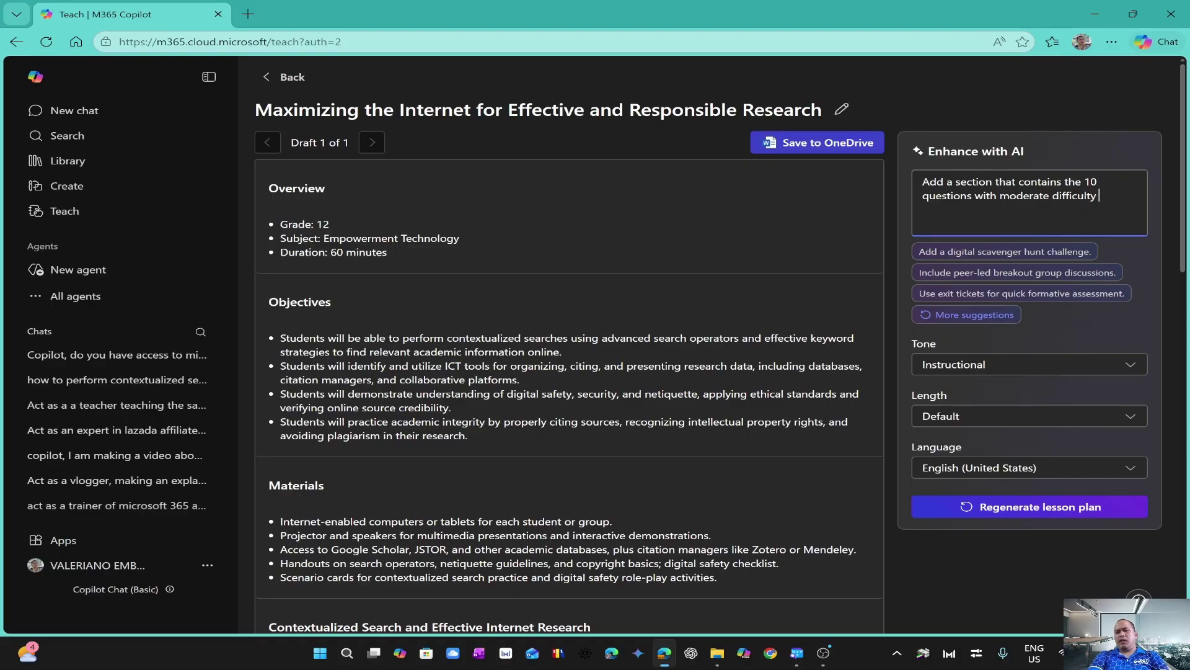
Complete the enhancement request with the ending "to finish the session".
text( to check t)
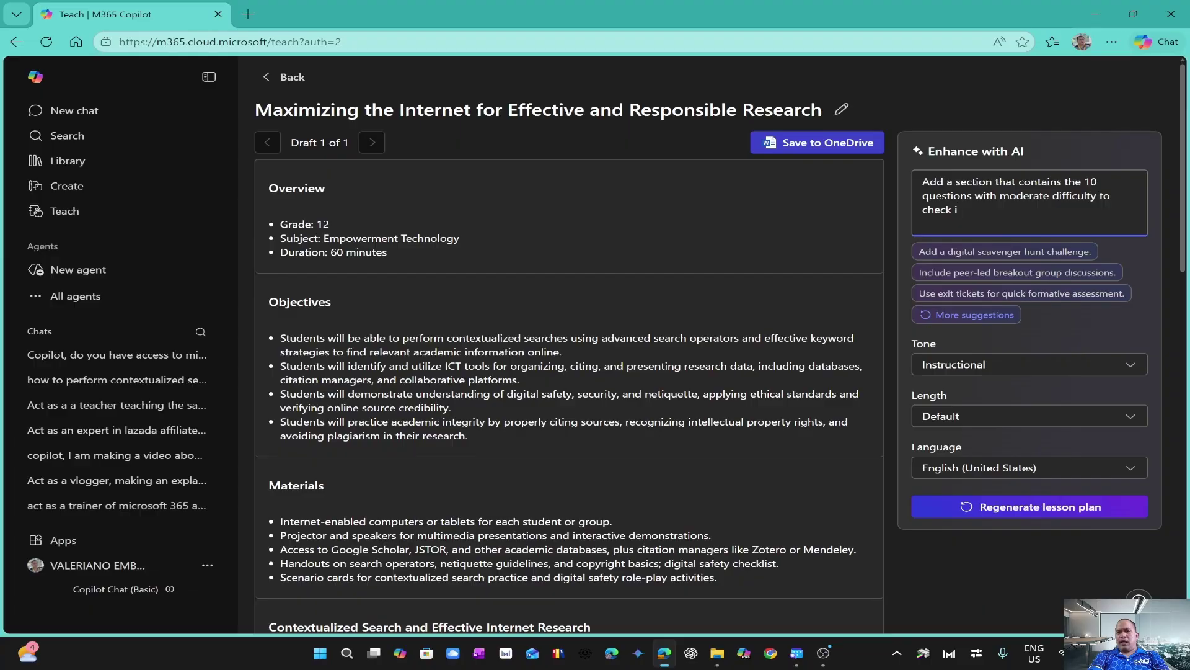
text(f they unde)
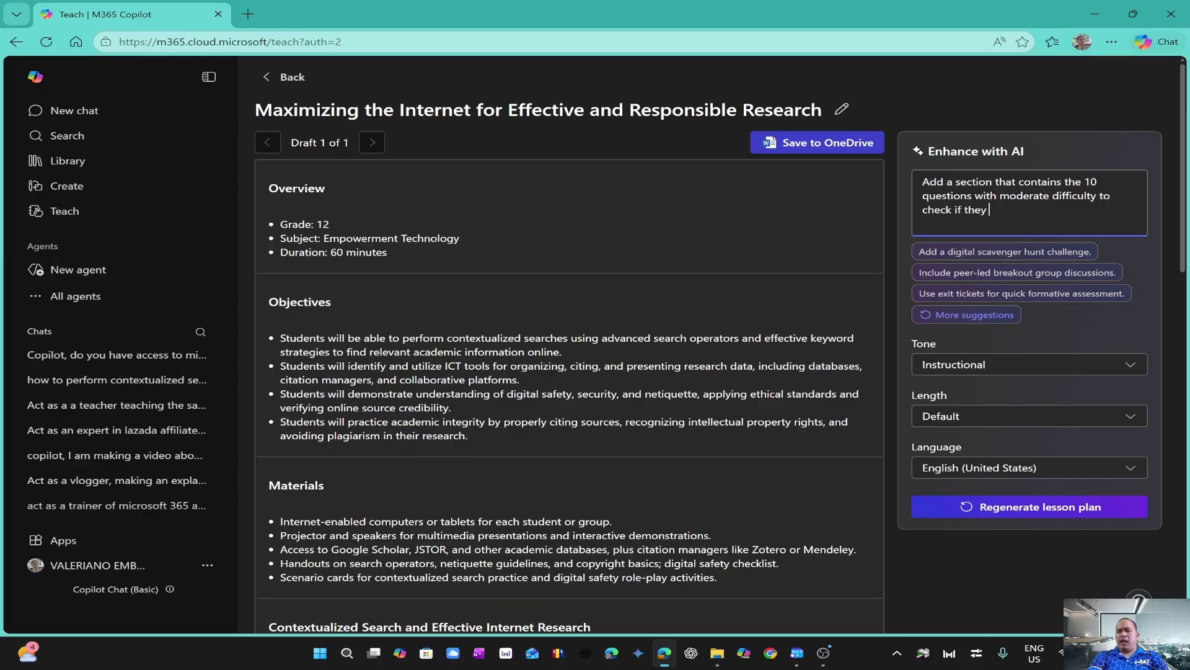
key(BackSpace)
key(BackSpace)
key(BackSpace)
key(BackSpace)
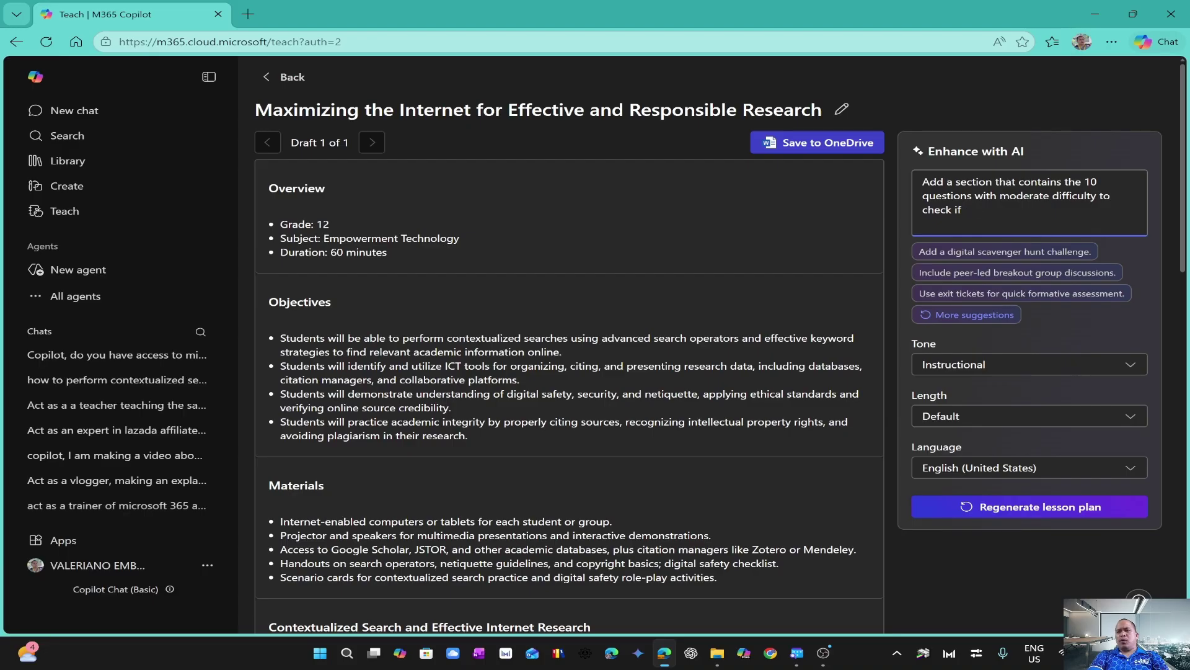
key(BackSpace)
key(BackSpace)
key(BackSpace)
key(BackSpace)
key(BackSpace)
text(finish the session)
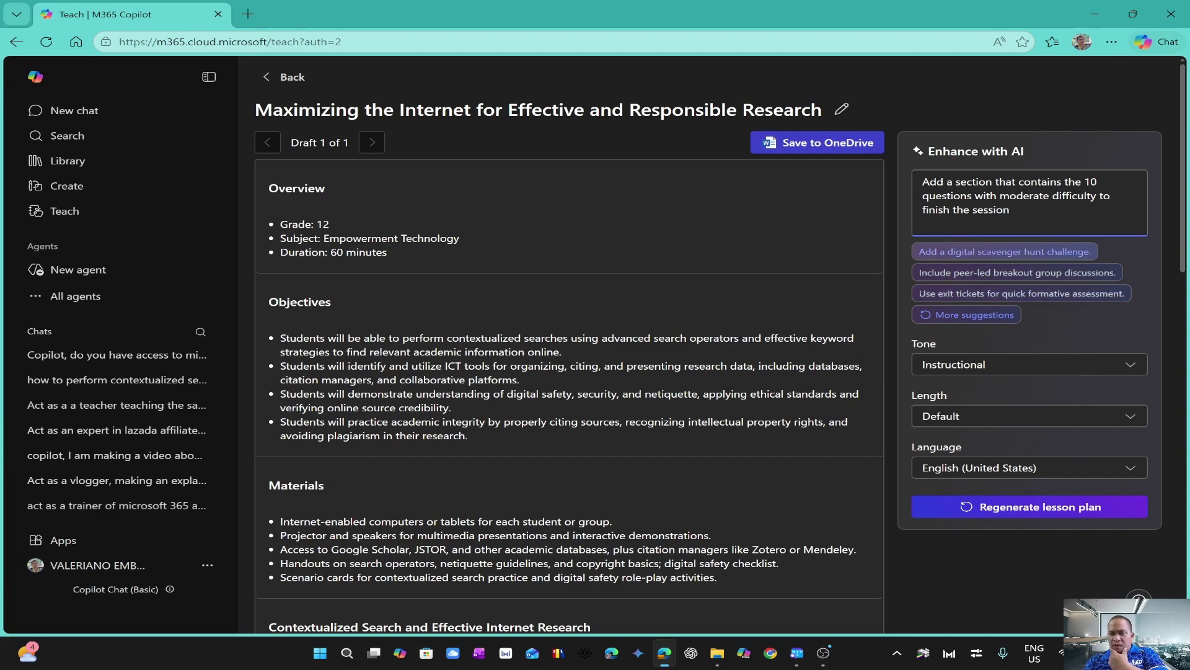
Append the suggestion "Add a digital scavenger hunt challenge." to the request and regenerate the lesson plan, overriding manual edits.
click(1005, 251)
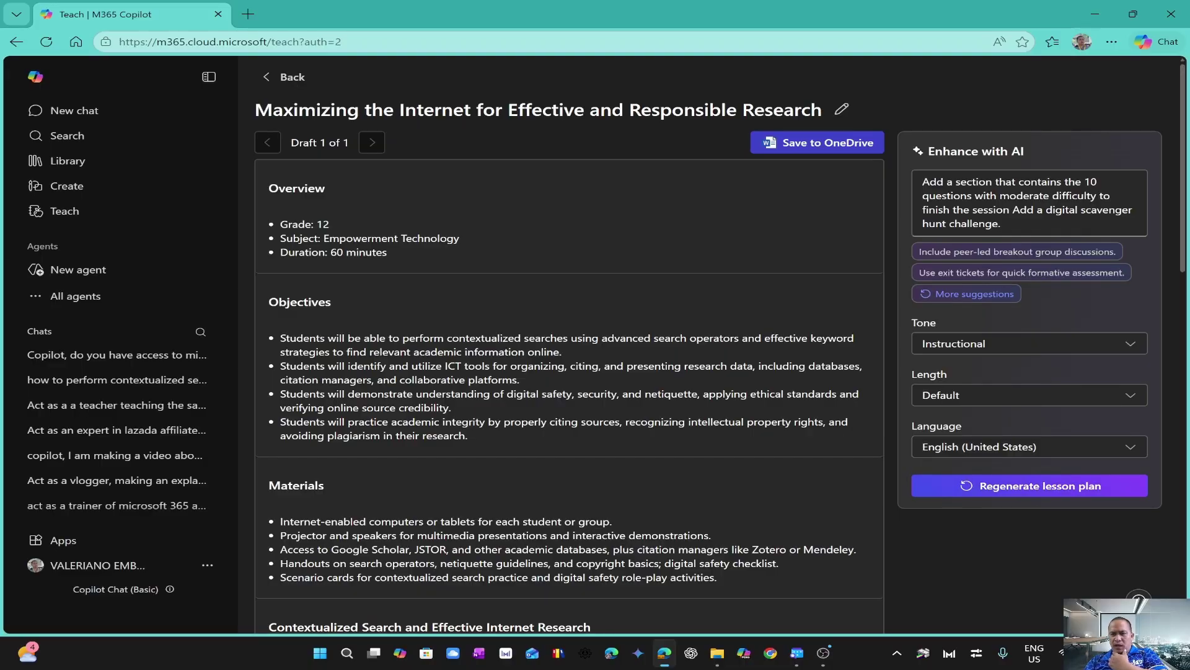
click(1041, 485)
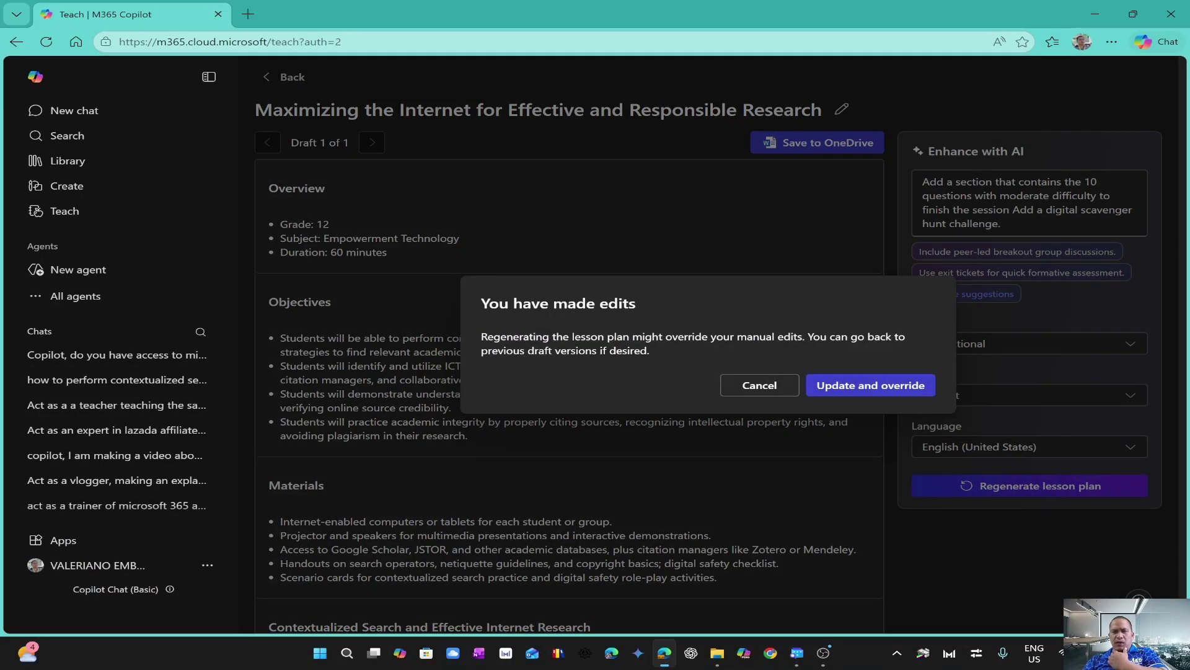
click(871, 385)
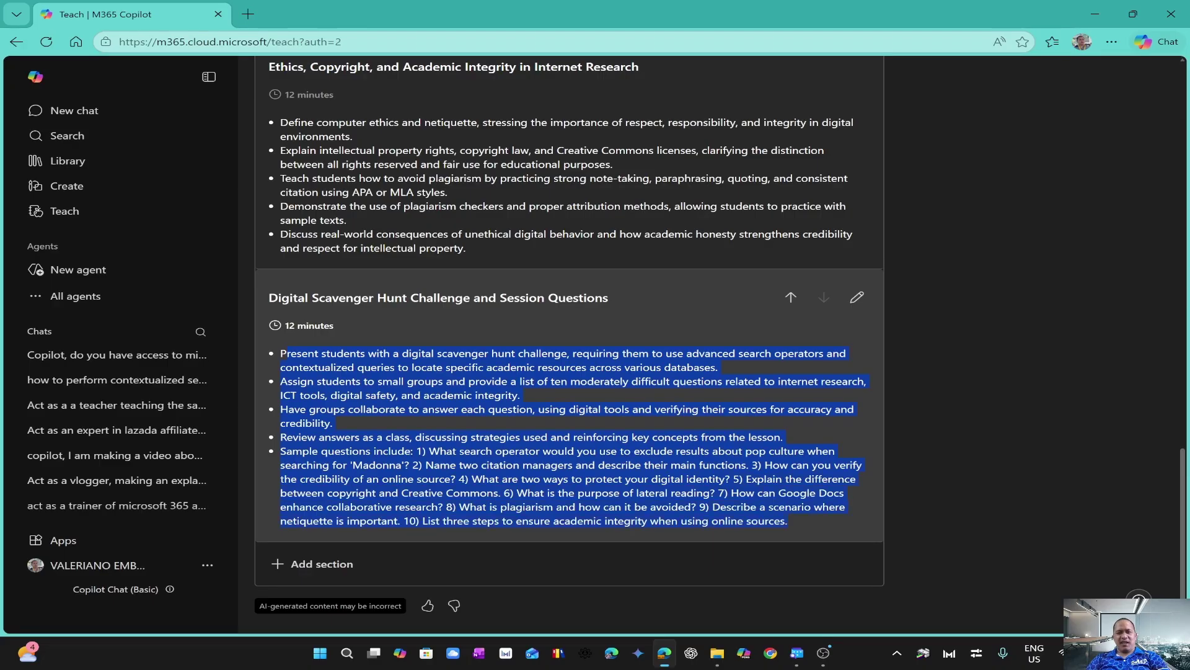
Compare the final sections of the previous draft and the regenerated draft, ending on draft 2.
scroll(569, 347, up, 20)
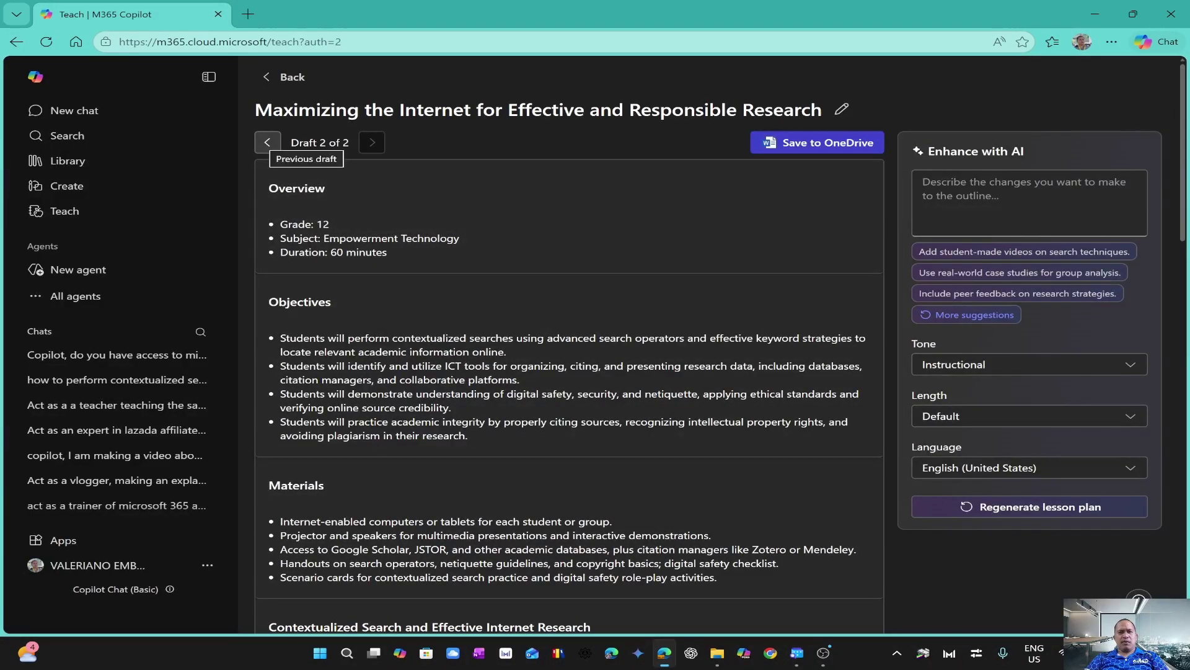
click(267, 142)
scroll(570, 310, down, 10)
scroll(569, 372, down, 3)
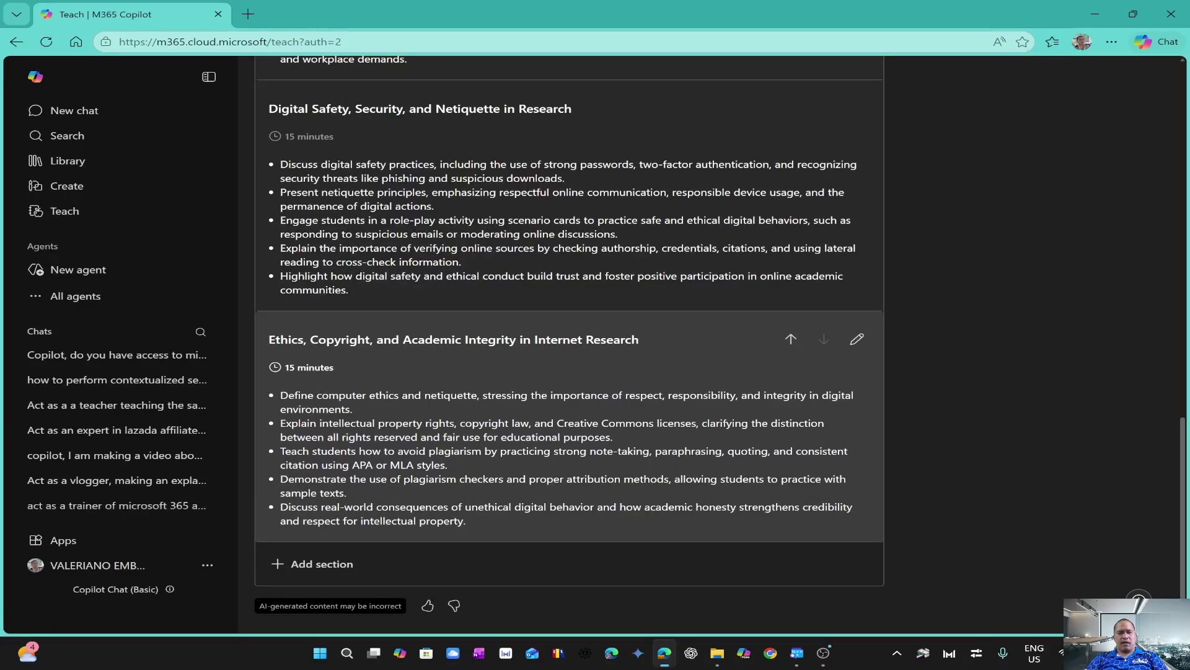
scroll(569, 310, up, 15)
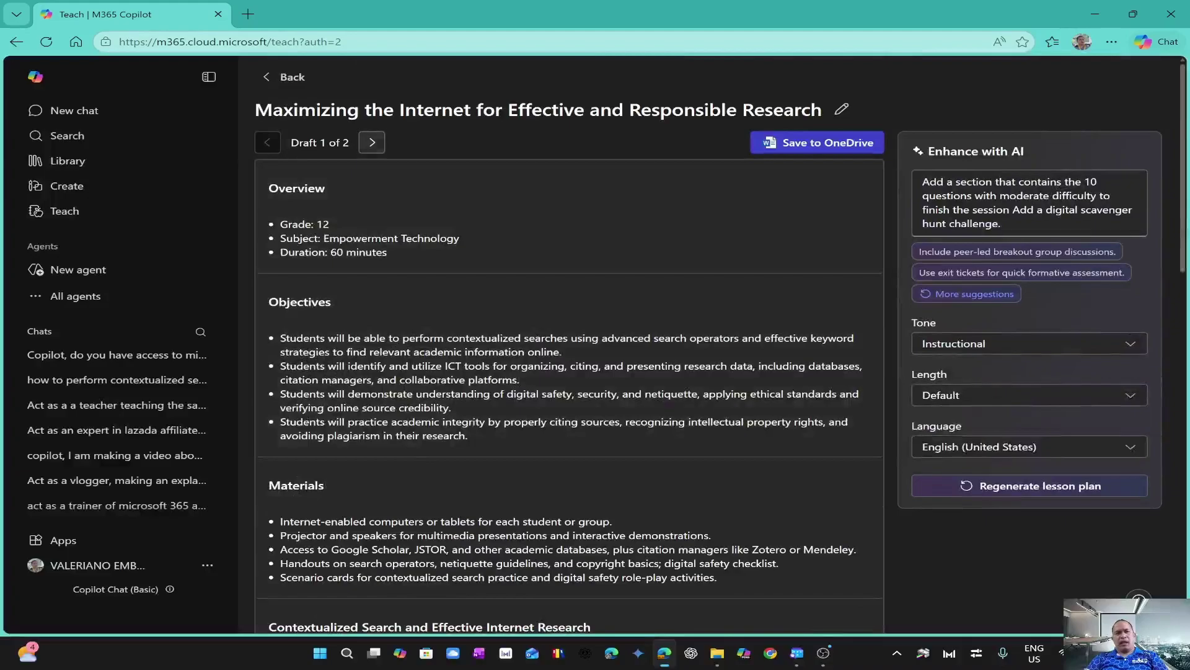
click(372, 142)
scroll(569, 341, down, 10)
scroll(569, 341, down, 4)
scroll(569, 341, up, 12)
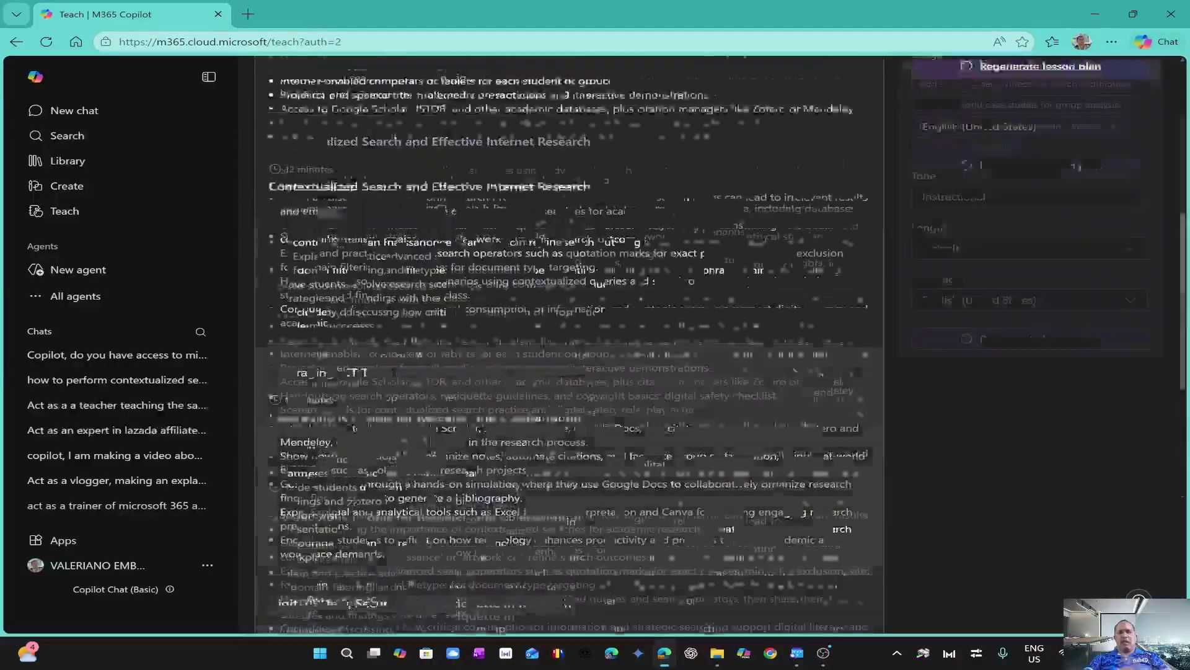
scroll(569, 341, up, 8)
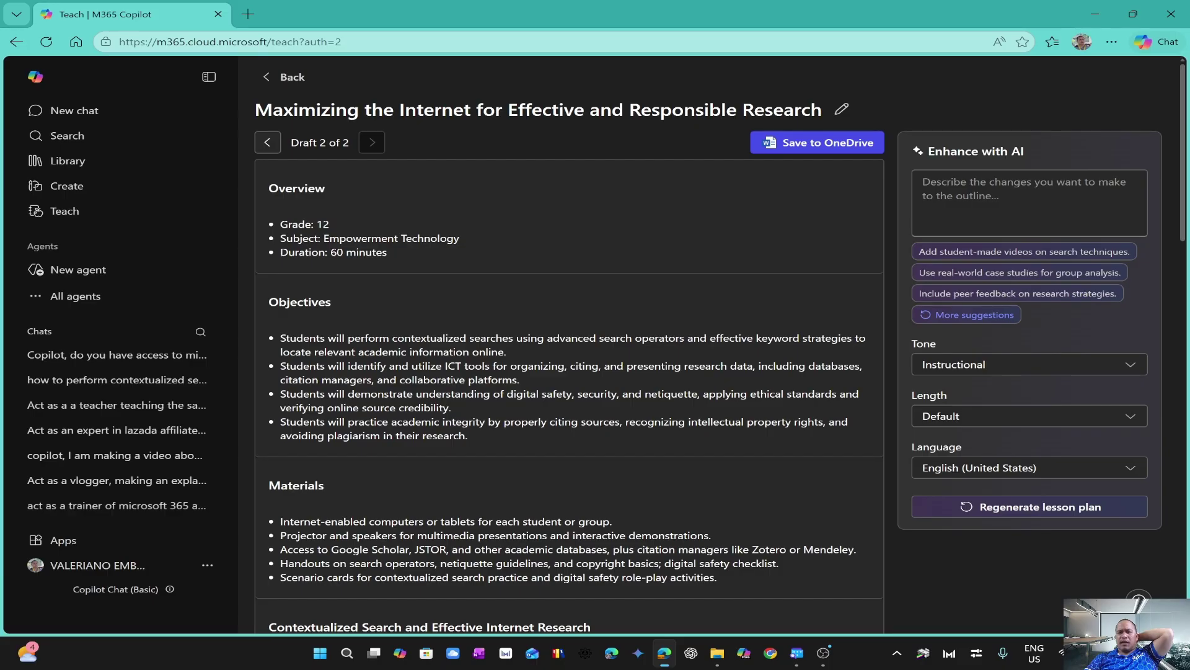
Save the regenerated lesson plan to the Teaching folder in OneDrive.
click(817, 143)
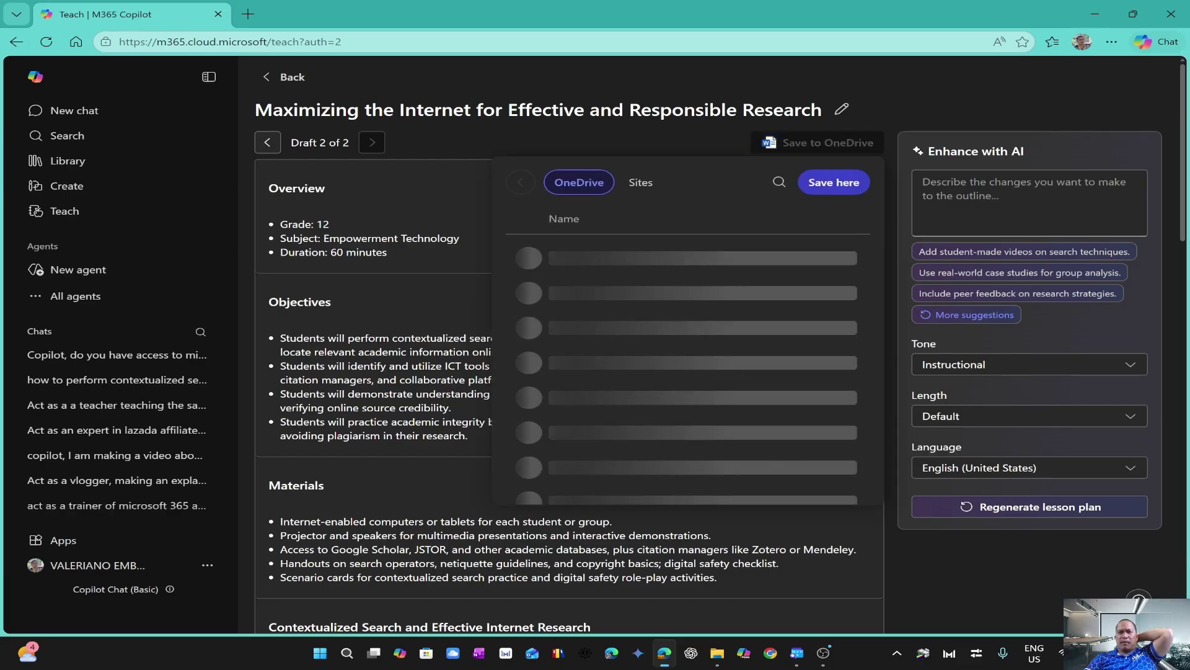
scroll(689, 362, down, 4)
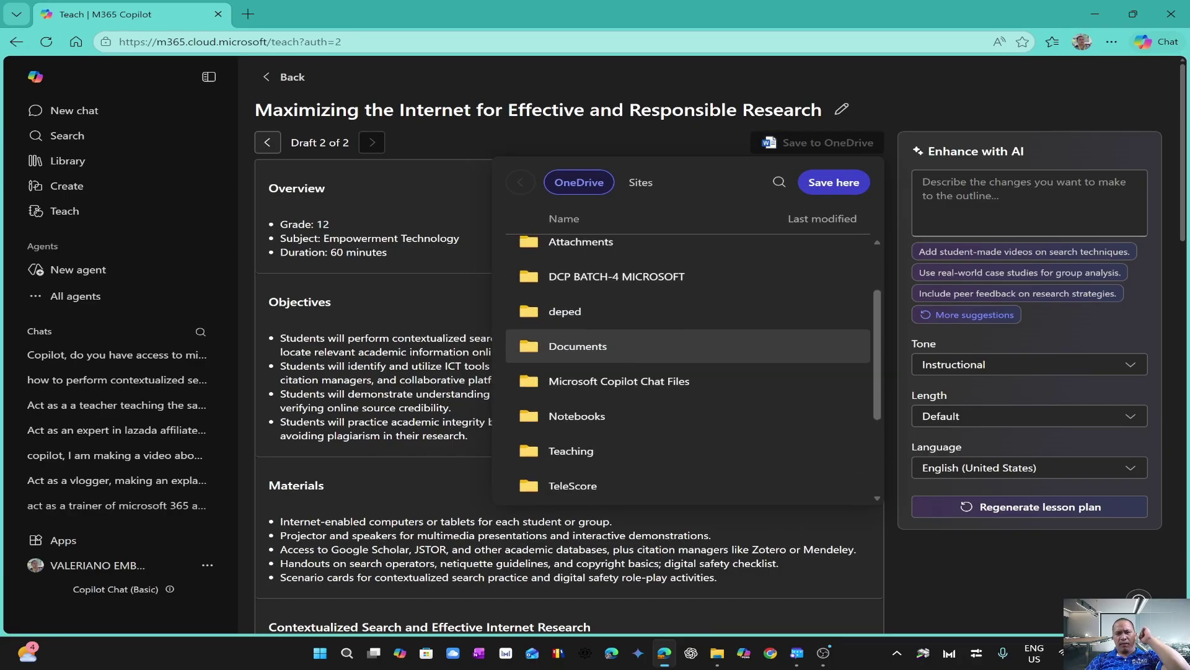
scroll(620, 372, down, 2)
scroll(620, 304, up, 2)
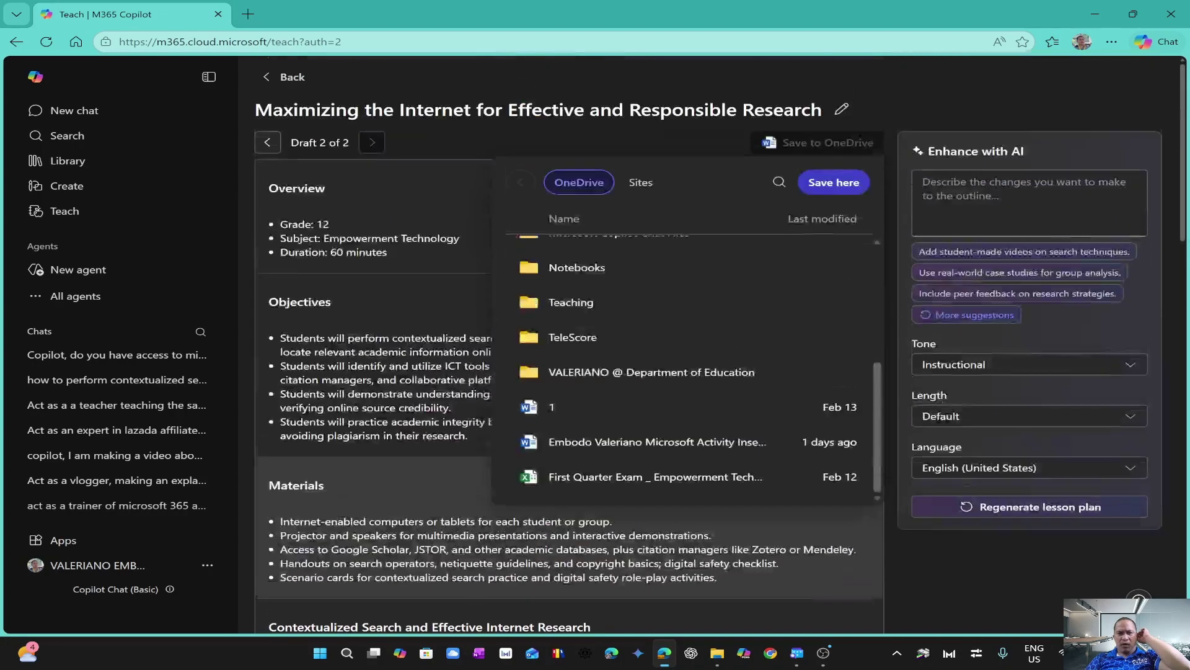
click(570, 302)
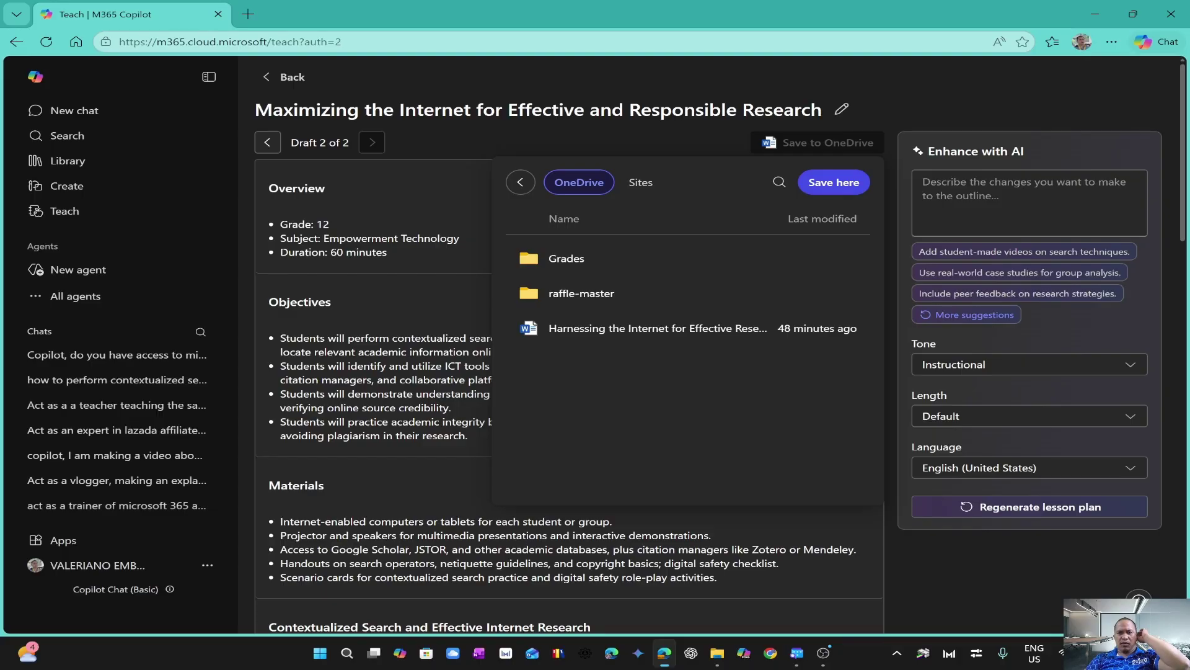
click(834, 181)
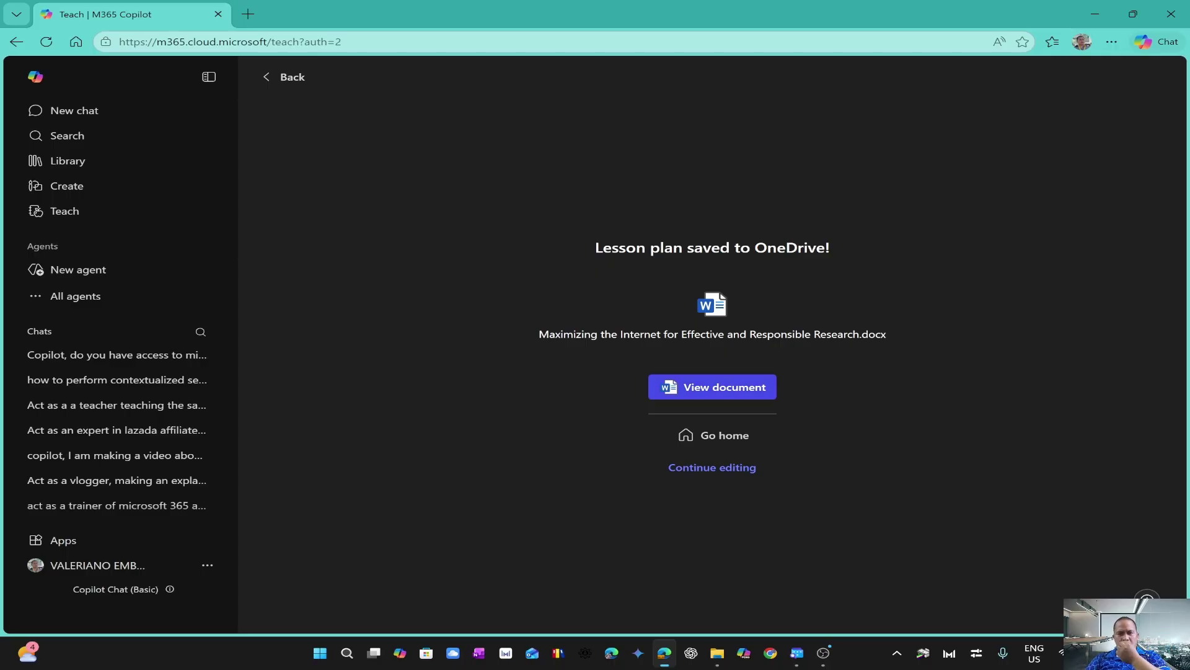
Open the saved lesson plan document in Word for the web and review its contents.
click(712, 387)
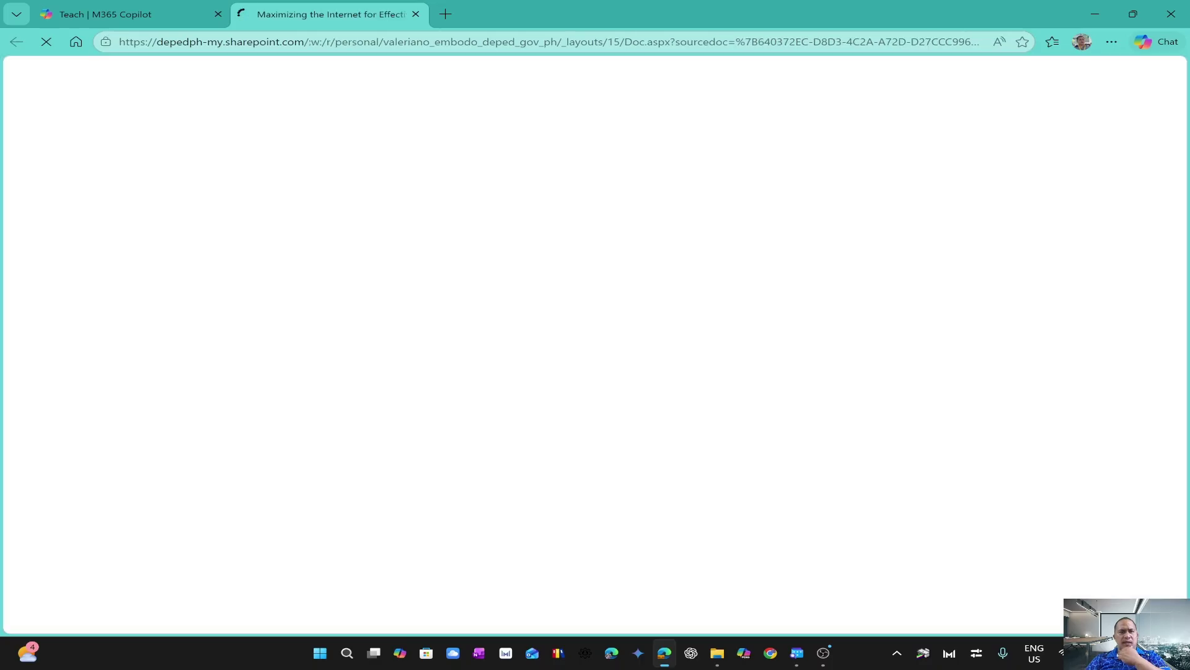
drag(156, 42, 309, 42)
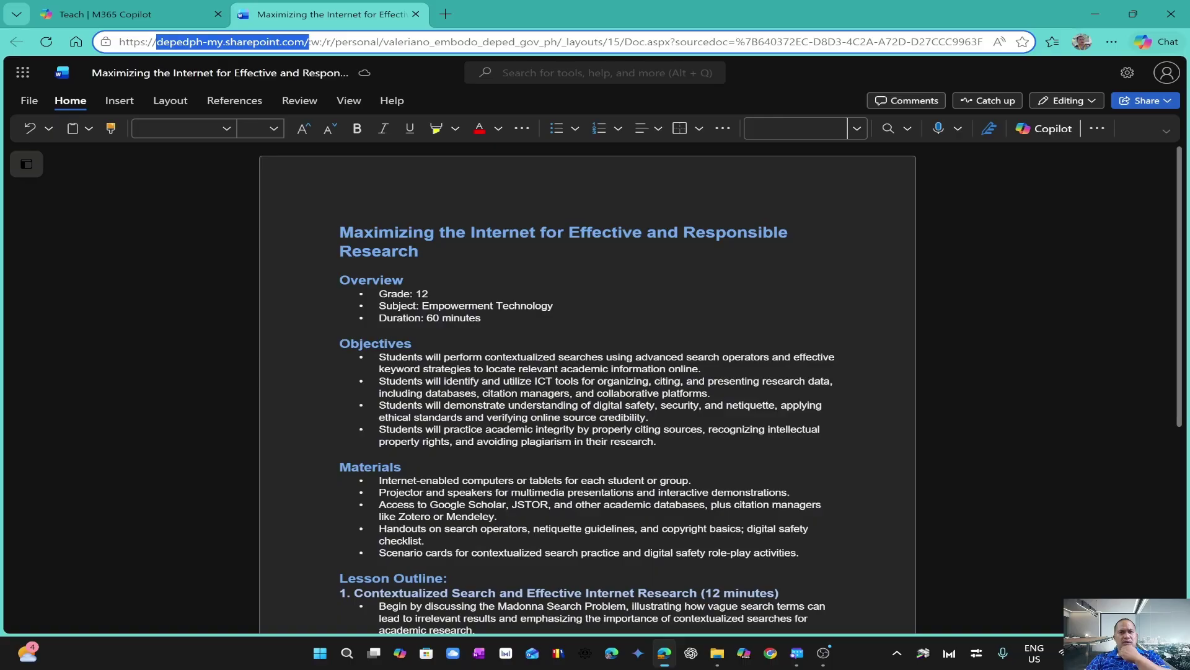
scroll(541, 268, down, 15)
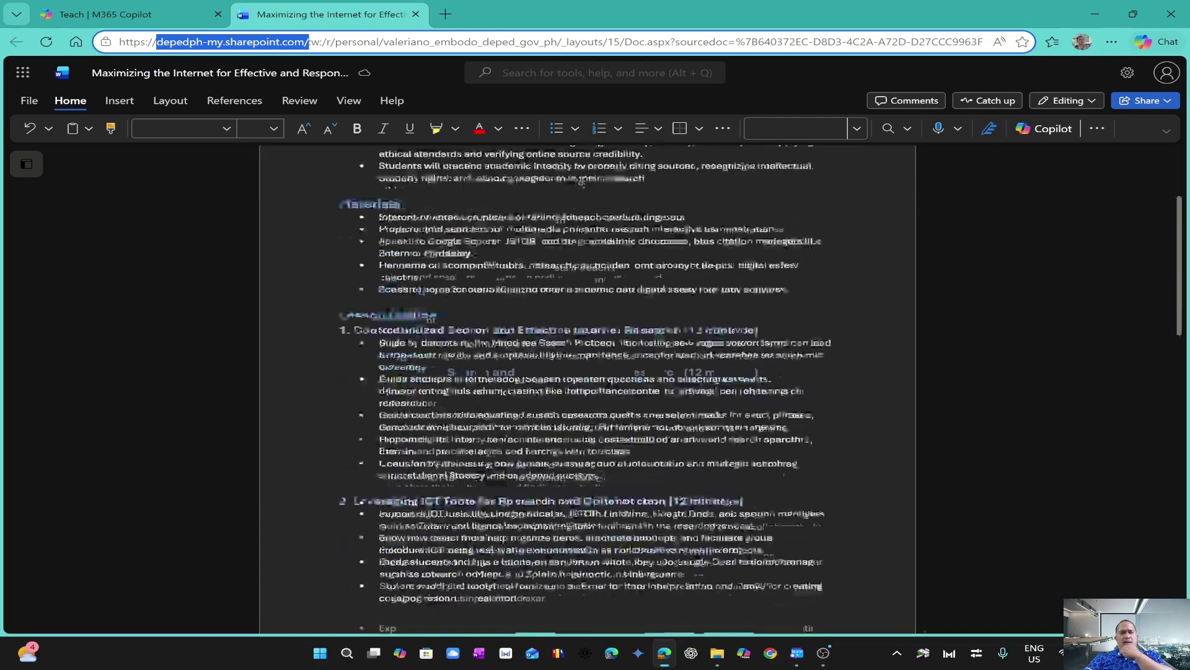
Check the saved lesson plan in Word down to the scavenger hunt and session questions, and close the document.
scroll(588, 384, down, 5)
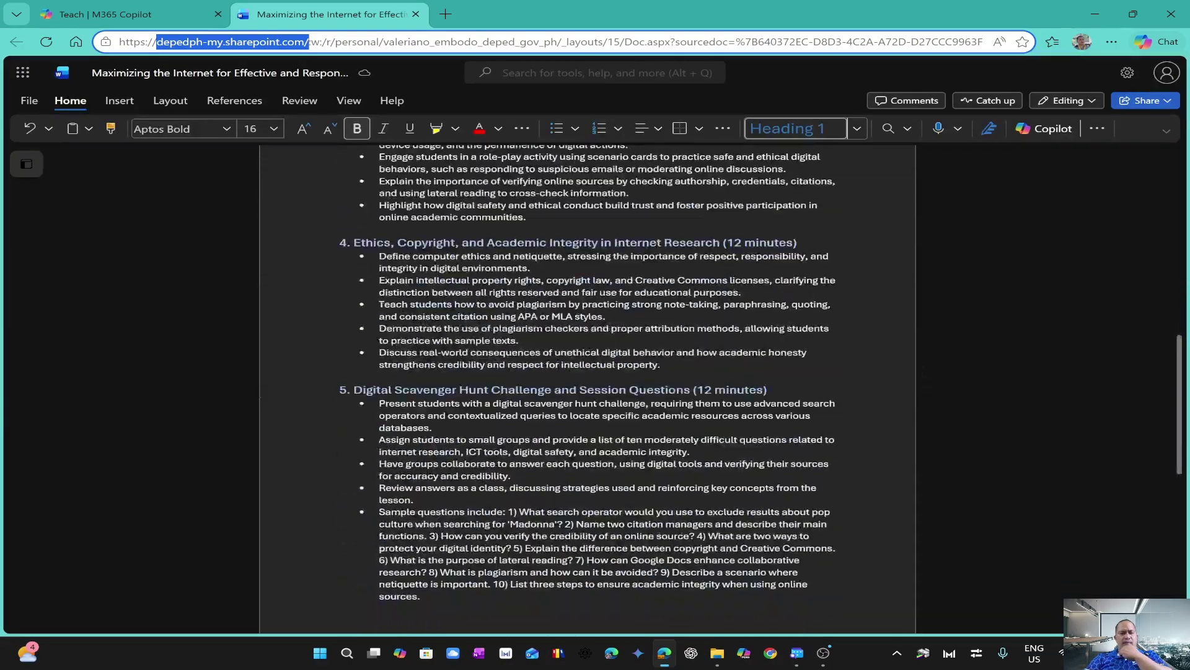
scroll(588, 385, up, 20)
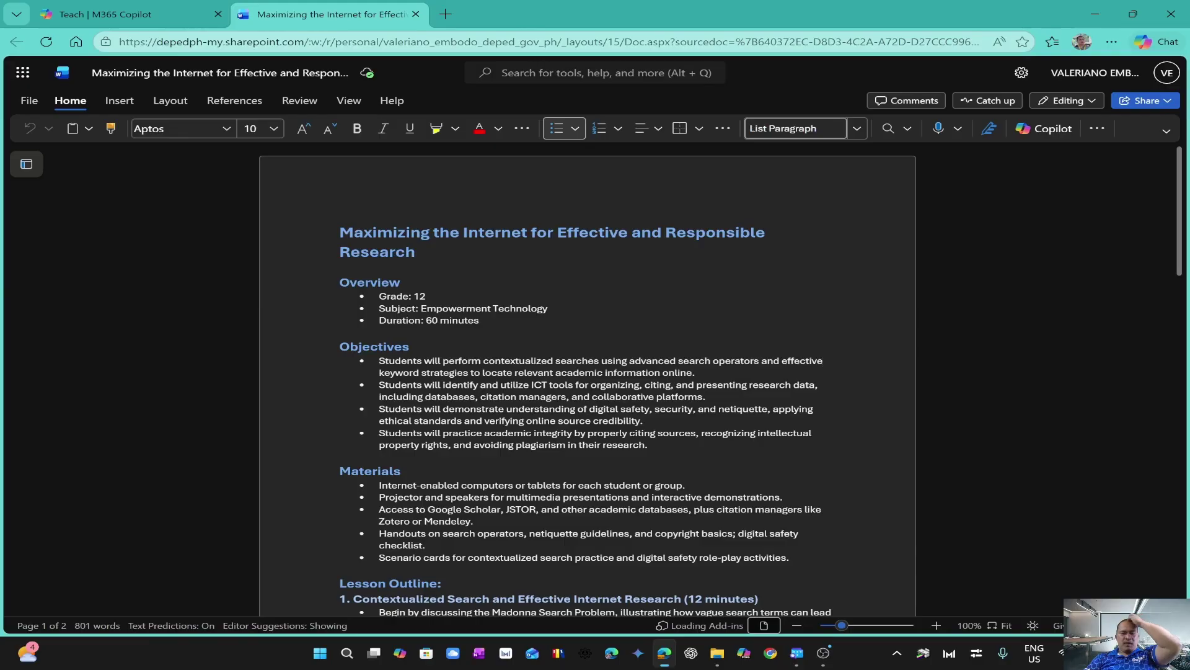
scroll(587, 384, down, 5)
scroll(587, 384, down, 15)
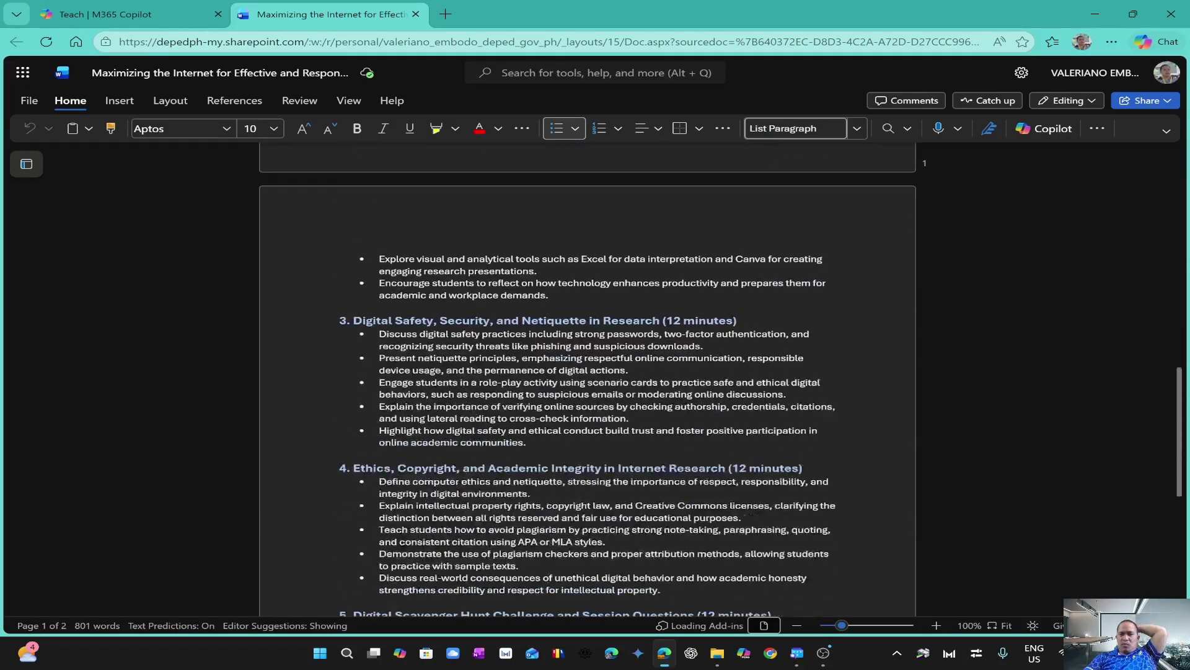
scroll(588, 384, up, 20)
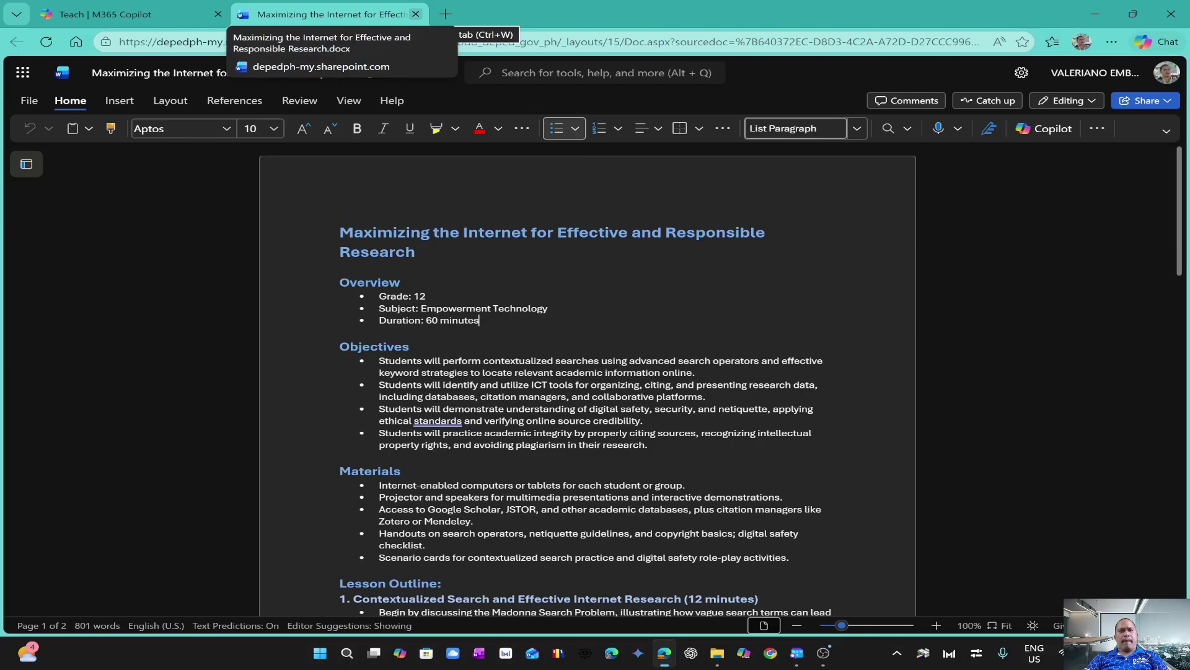
click(415, 14)
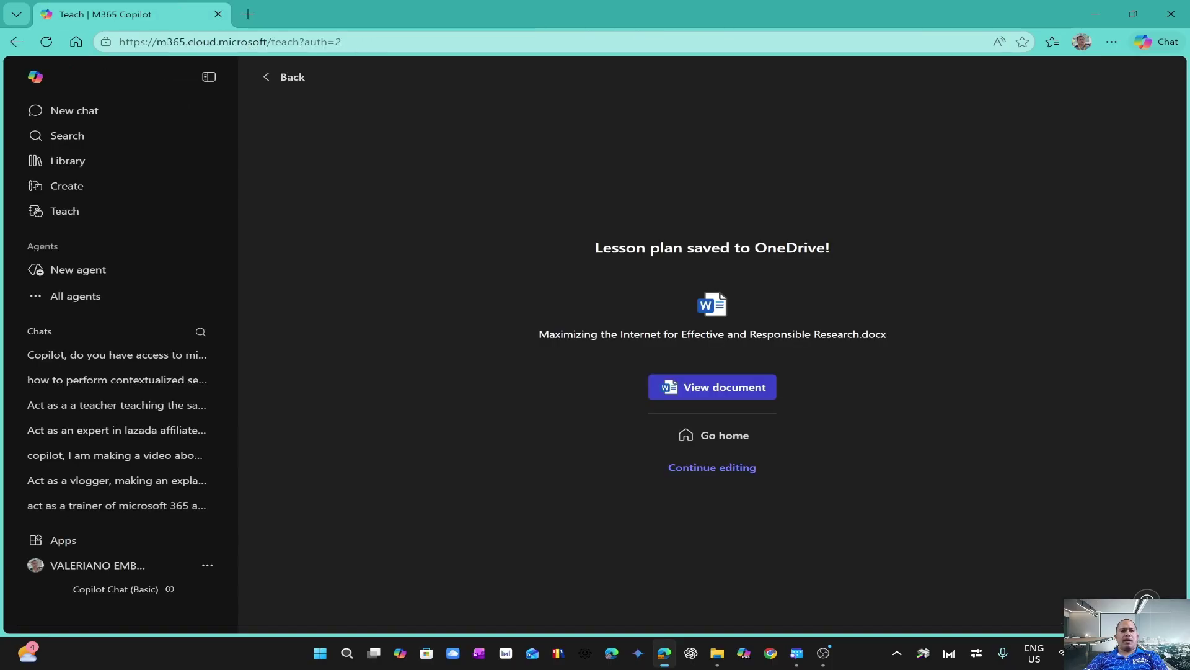
Return to the Teach home page with its teaching tools and History list, and dismiss the upcoming webinar banner.
click(16, 41)
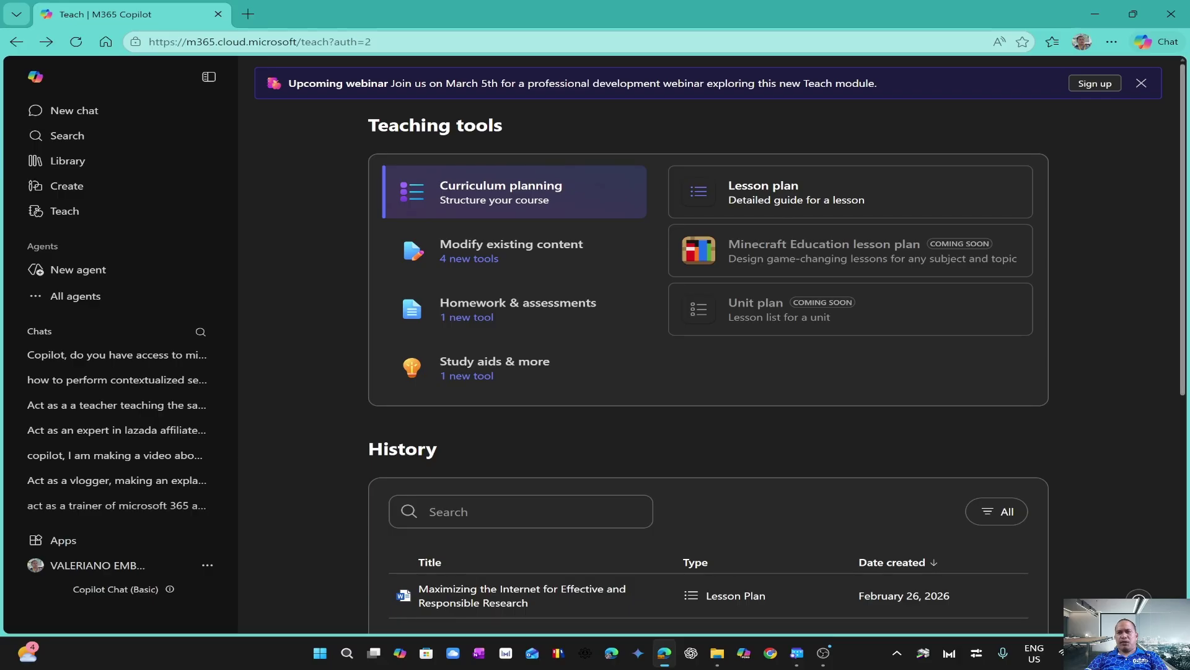
scroll(722, 346, down, 3)
scroll(721, 346, up, 2)
scroll(721, 346, down, 5)
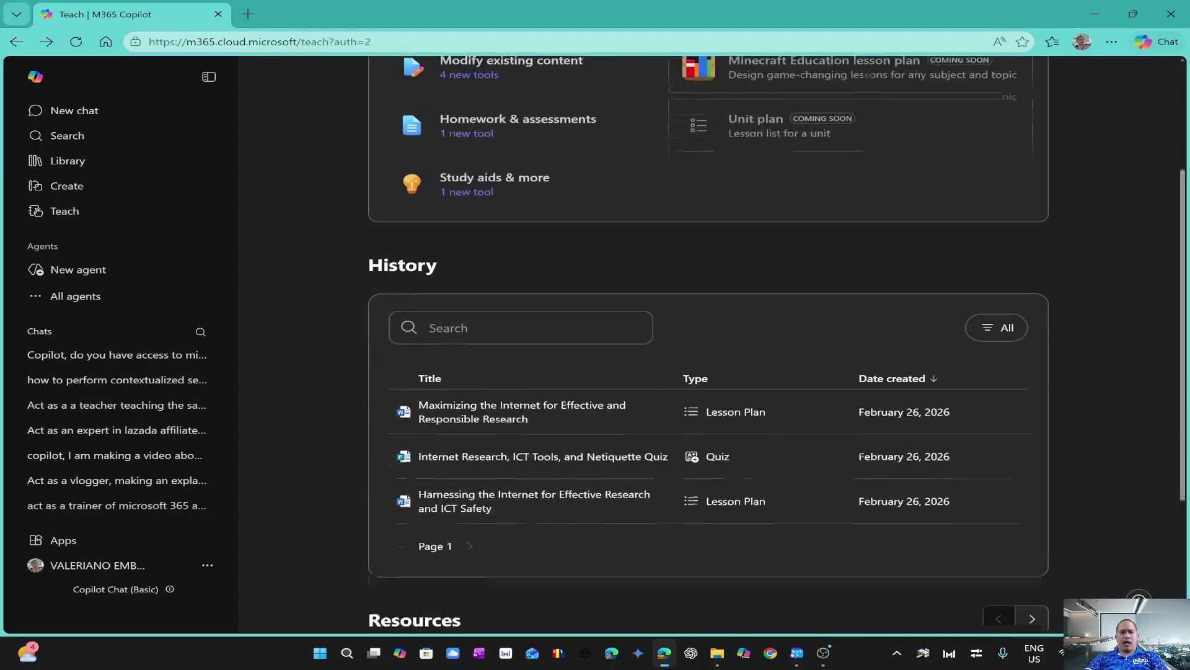
scroll(722, 346, up, 5)
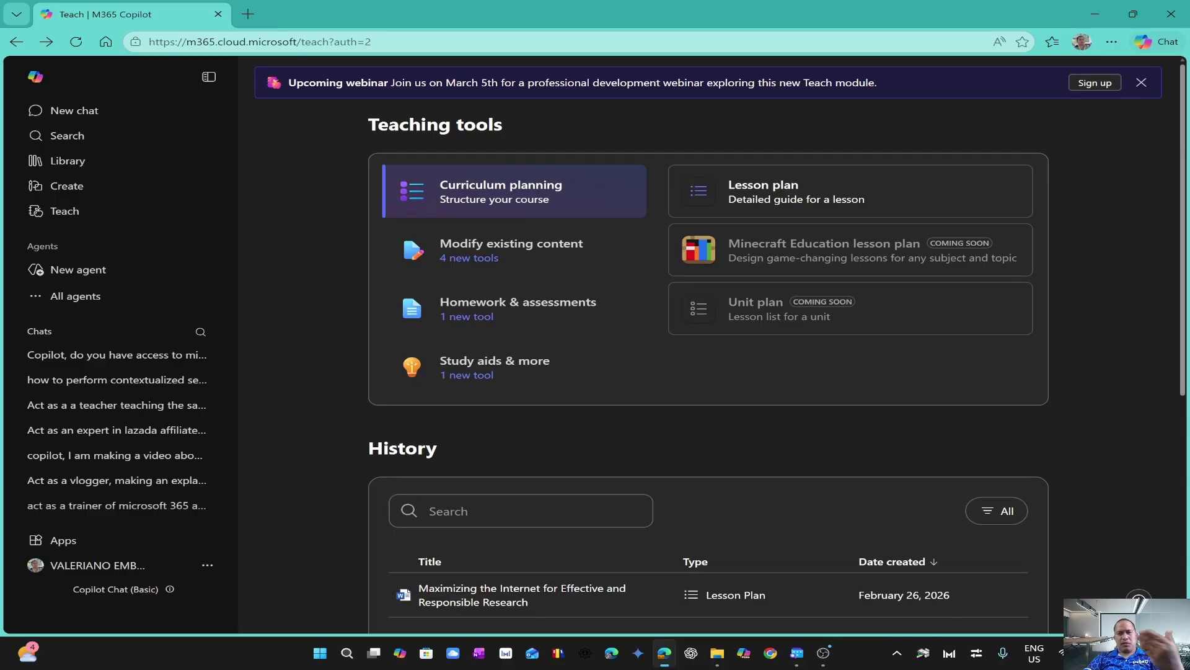
scroll(721, 346, down, 1)
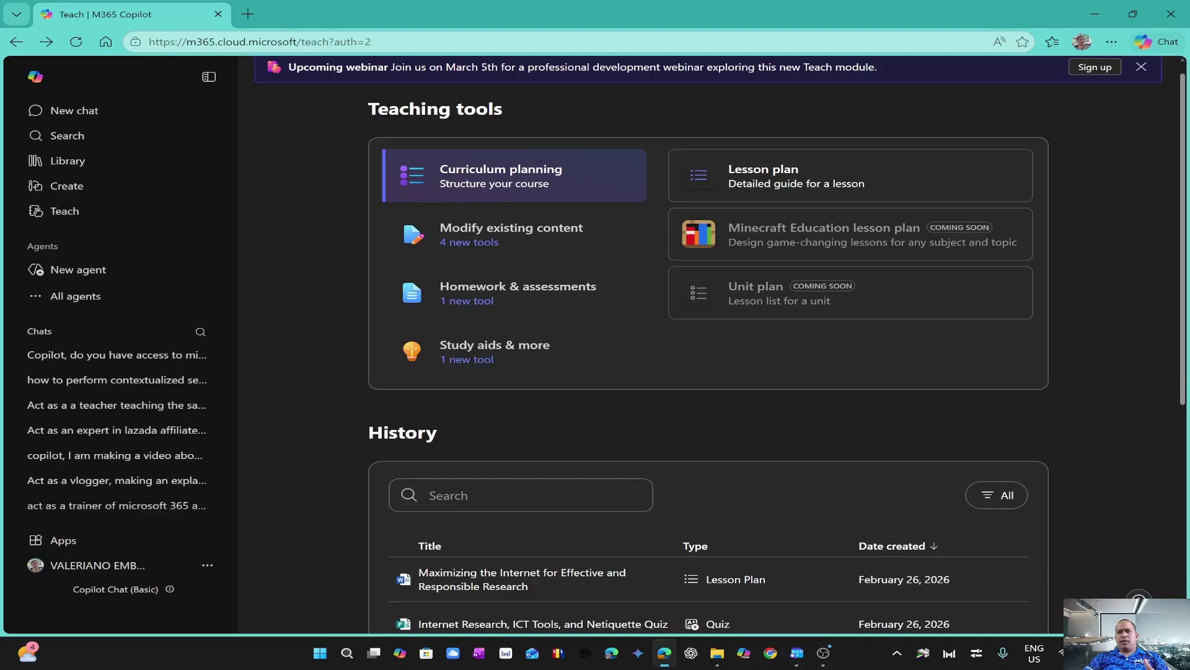
scroll(721, 343, up, 1)
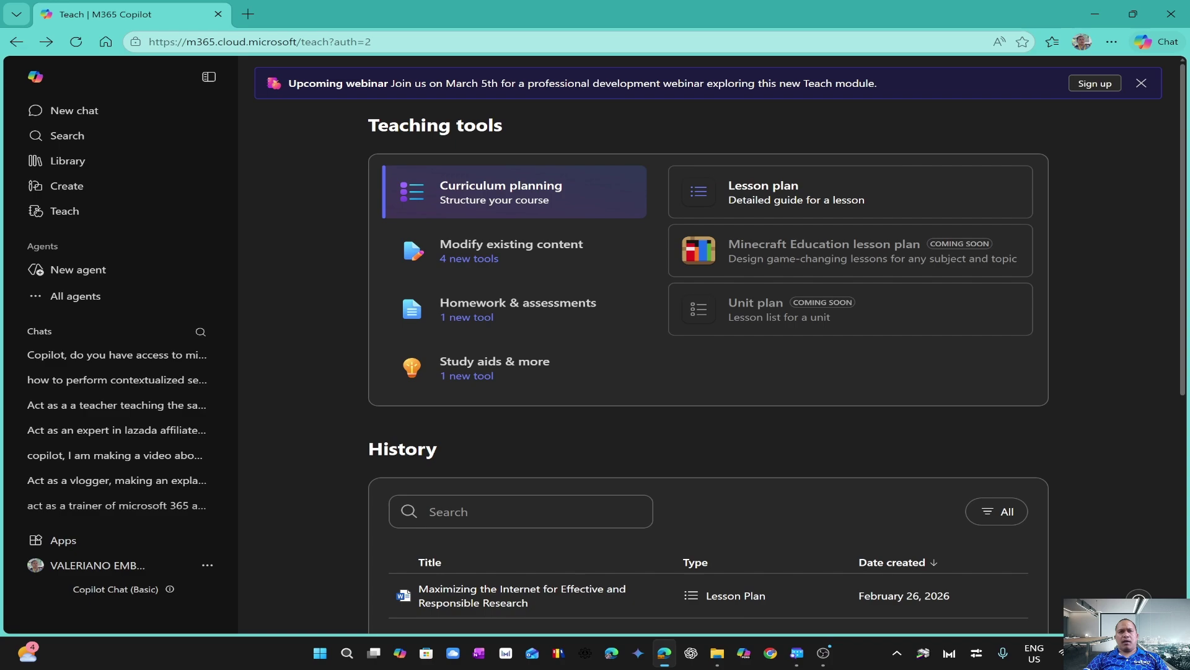
click(1142, 83)
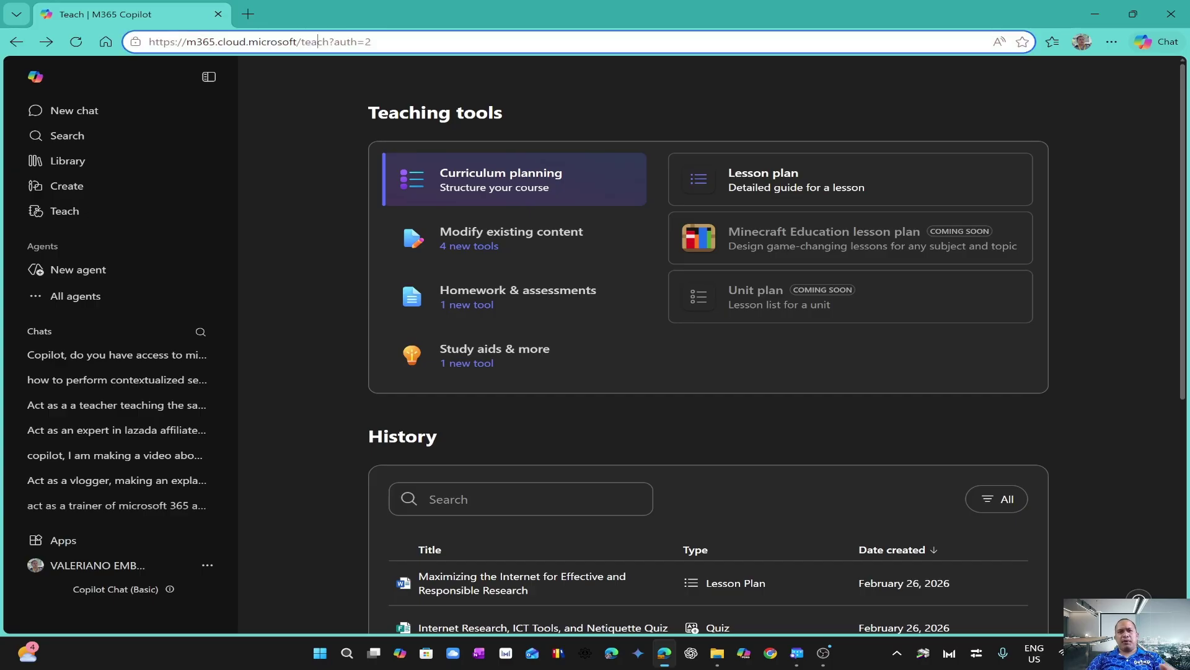
key(ctrl+l)
key(End)
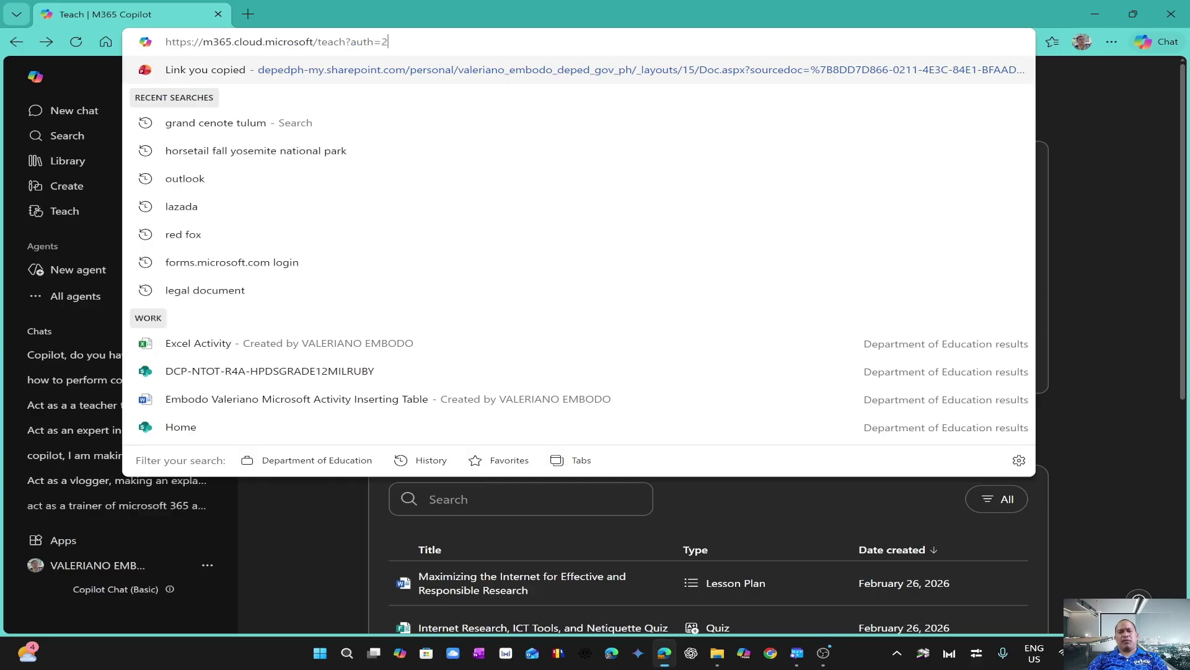
key(Escape)
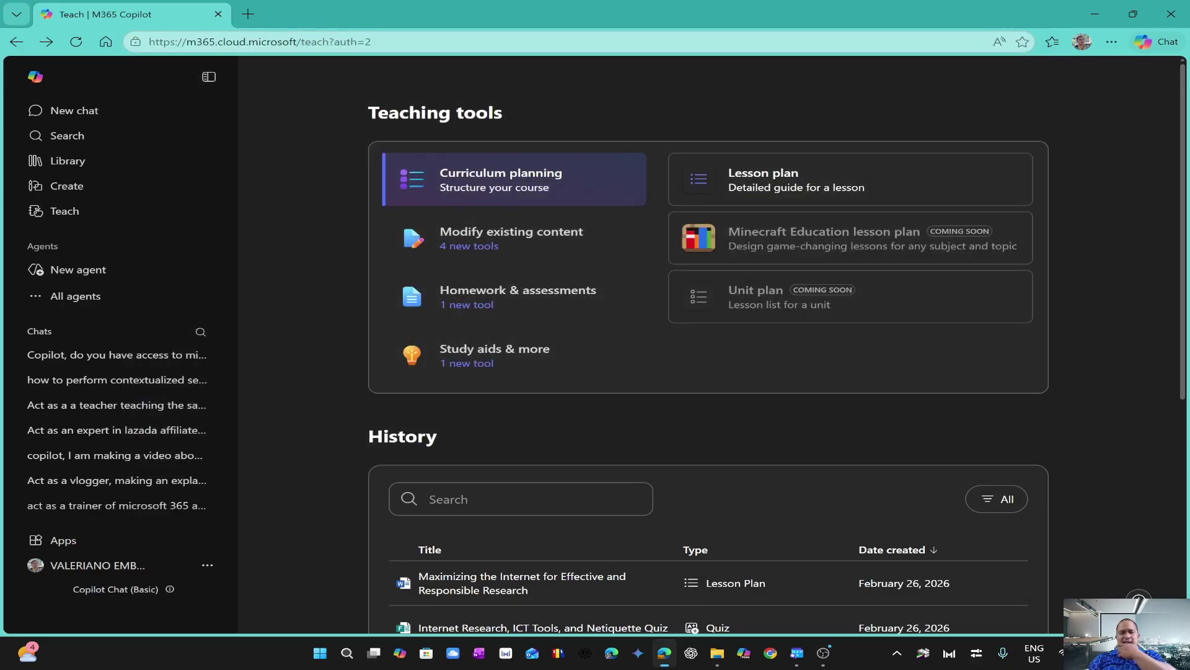